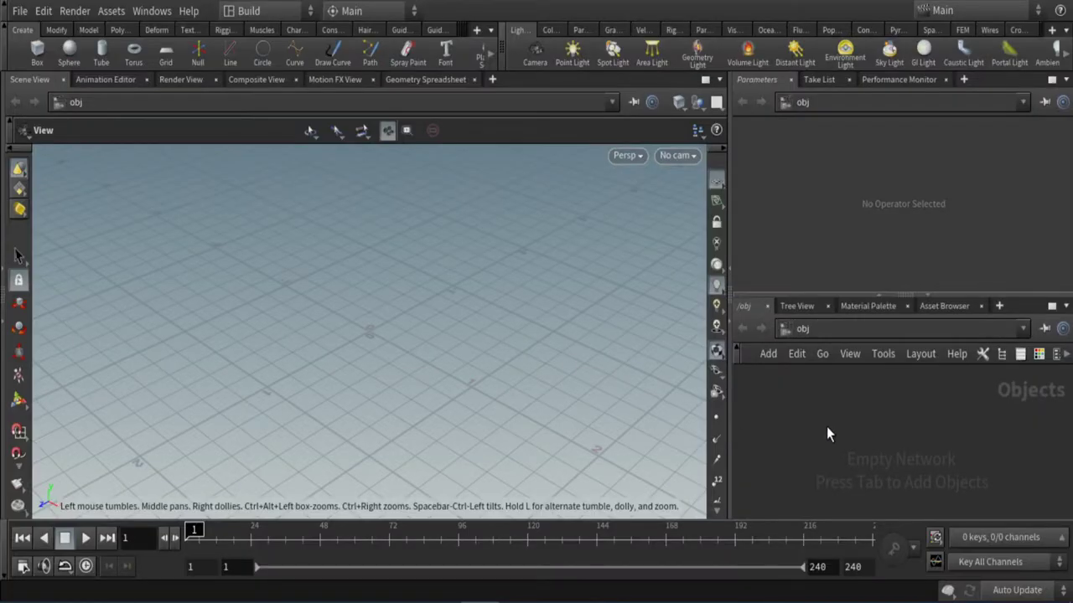
- Create a Geometry object with the 'geo' Tab search and dive inside geo1
key("Tab")
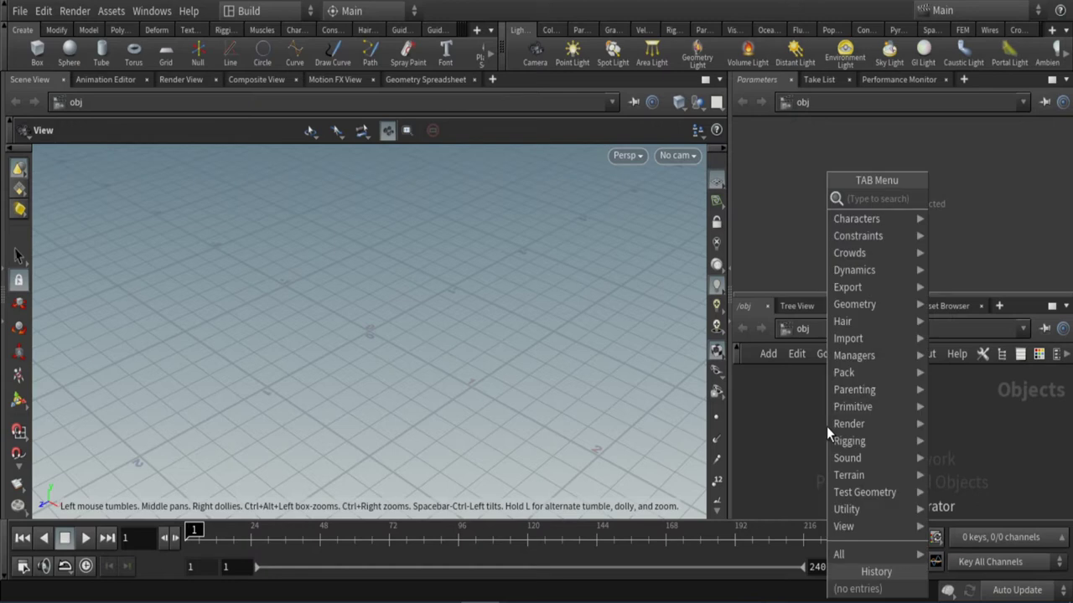
type("geo")
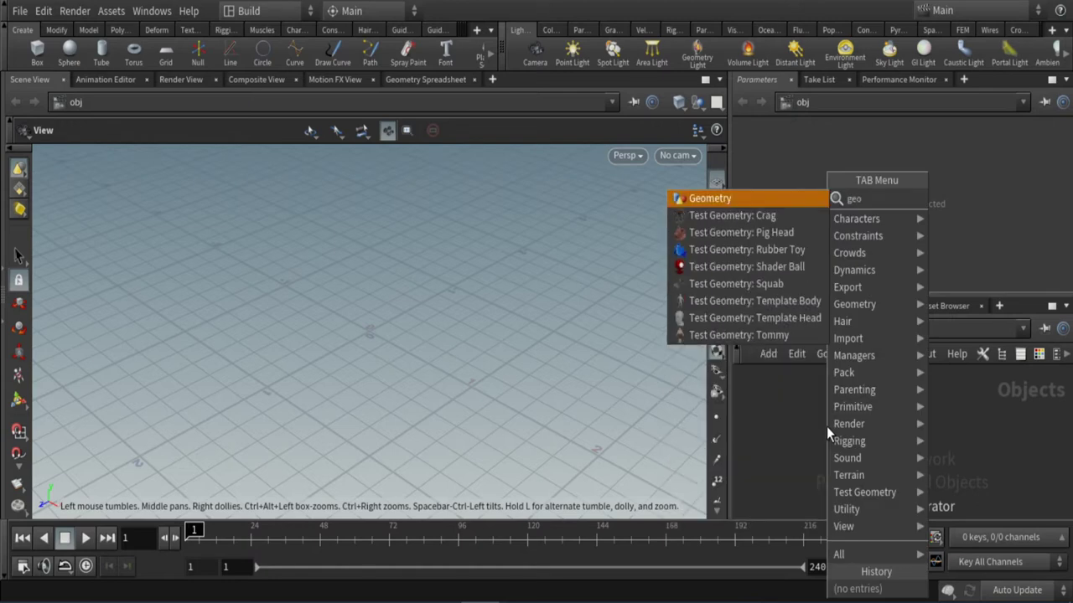
key("Return")
left_click(826, 427)
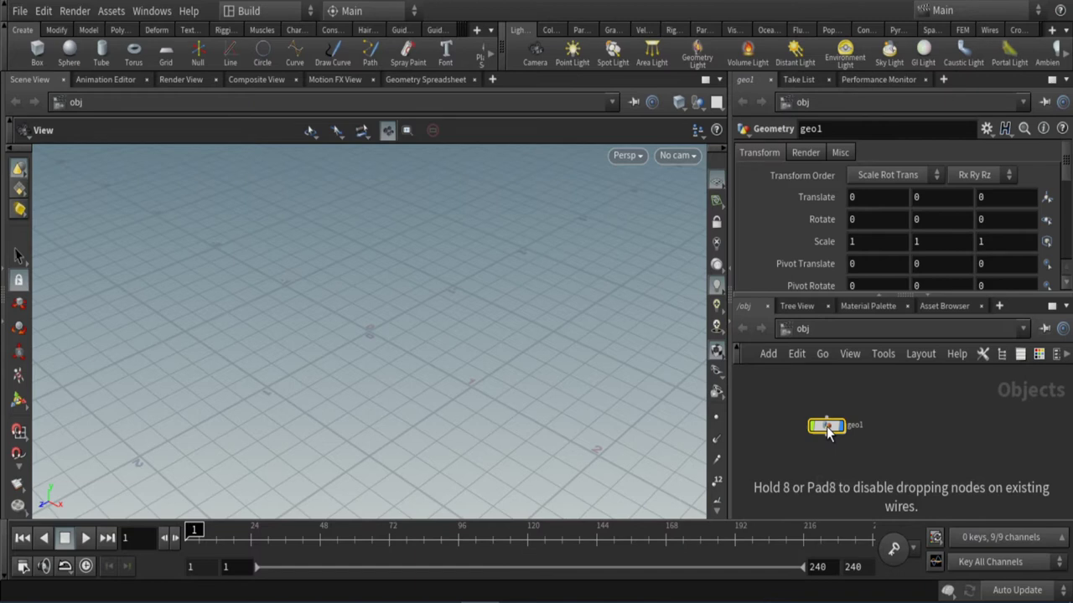
double_click(827, 427)
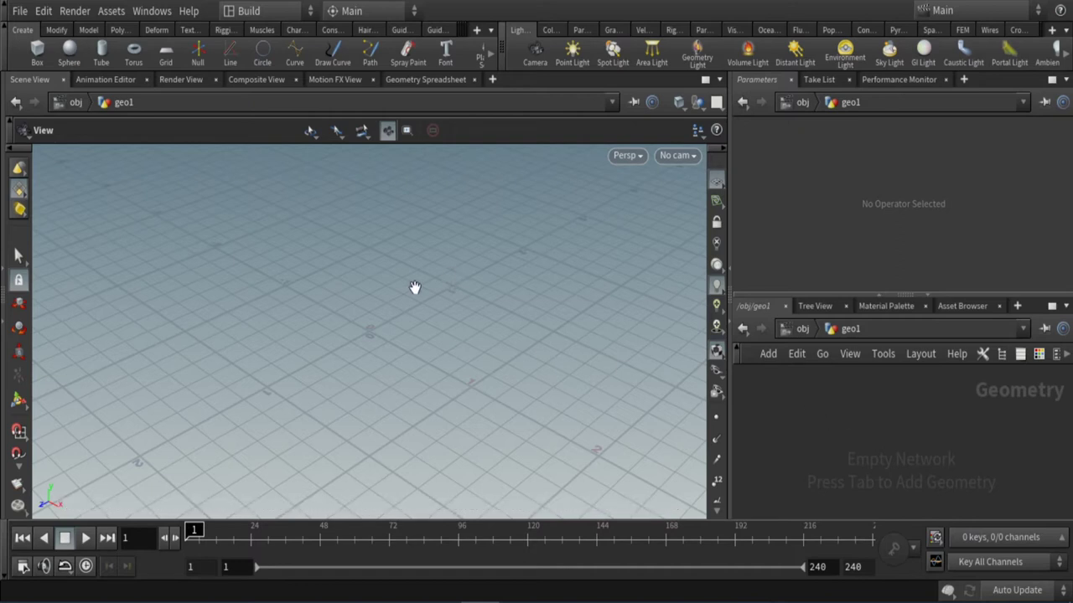
- Load OIP (1).jpg from the Desktop as the viewport background image
key("d")
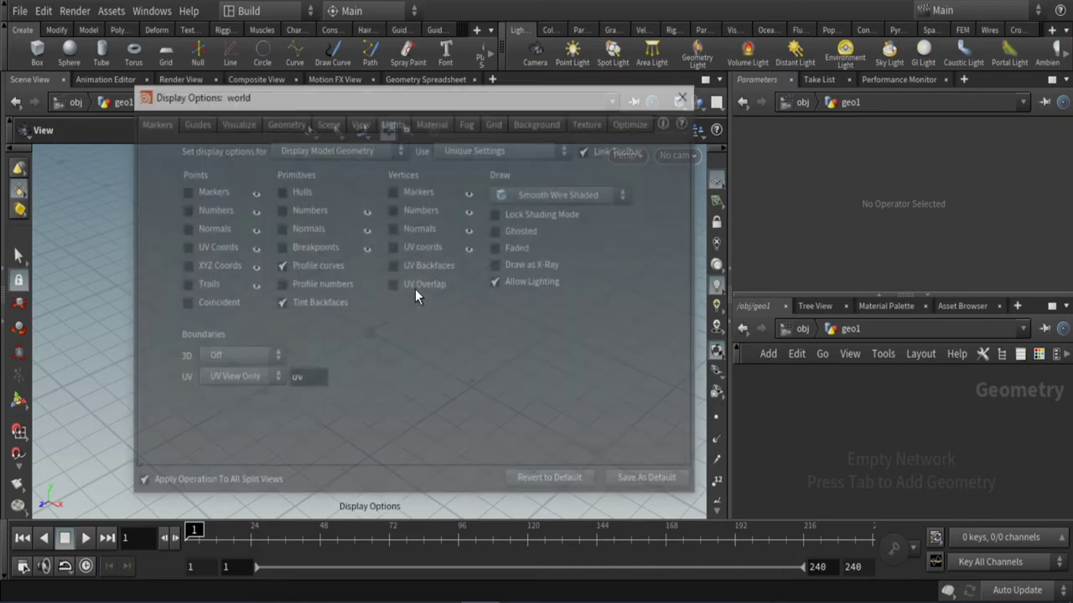
left_click(540, 123)
left_click(672, 273)
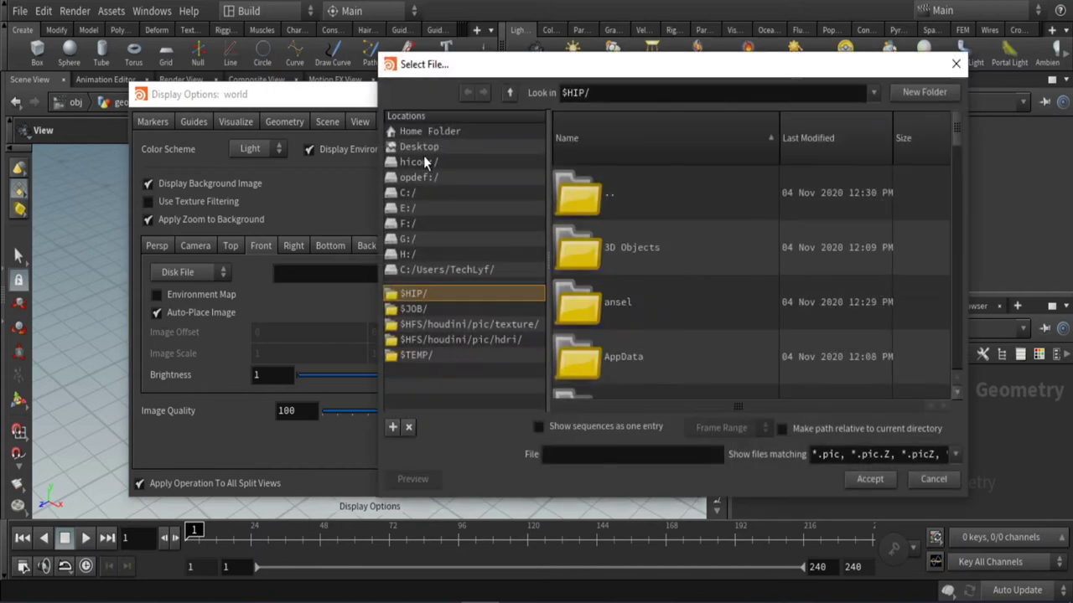
left_click(419, 146)
left_click(686, 285)
left_click(869, 479)
- In front view, turn off Auto-Place Image and set Image Offset Y to 0.91
left_click_drag(493, 93, 836, 42)
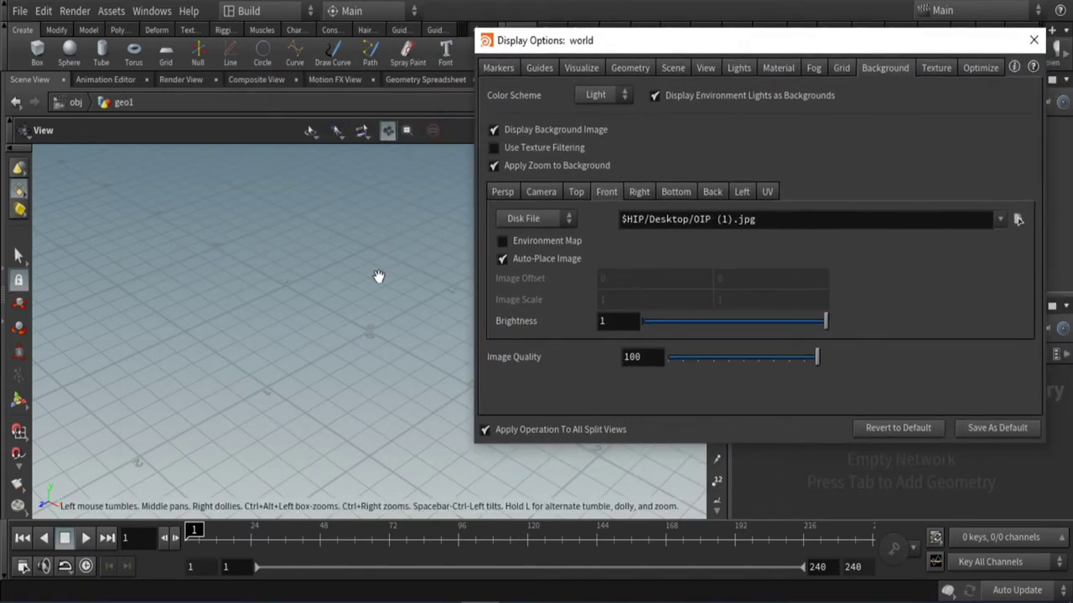
key("space+3")
left_click_drag(659, 41, 707, 23)
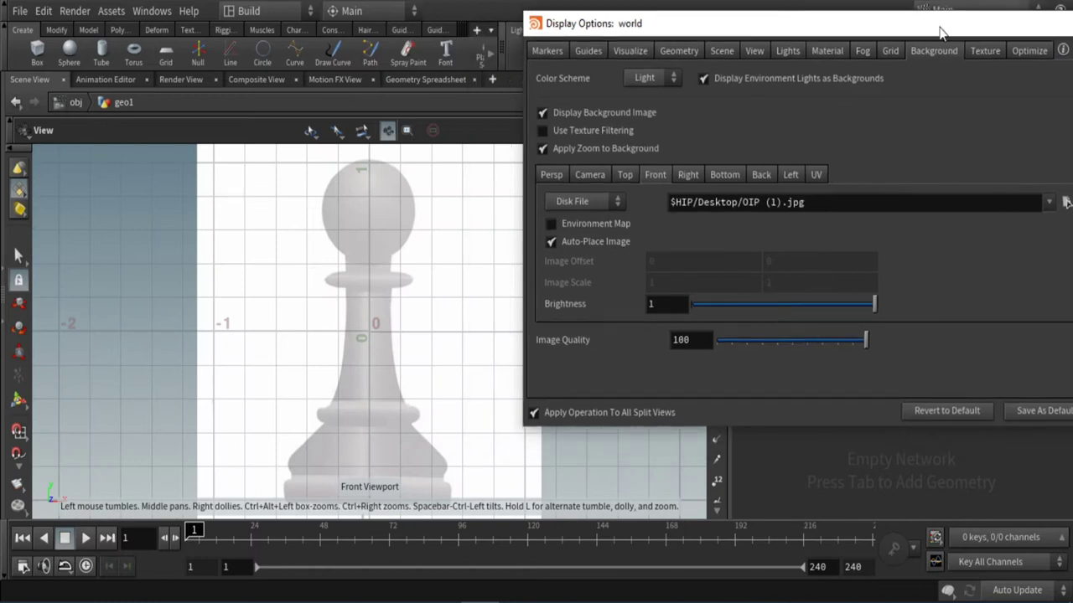
left_click_drag(940, 32, 861, 12)
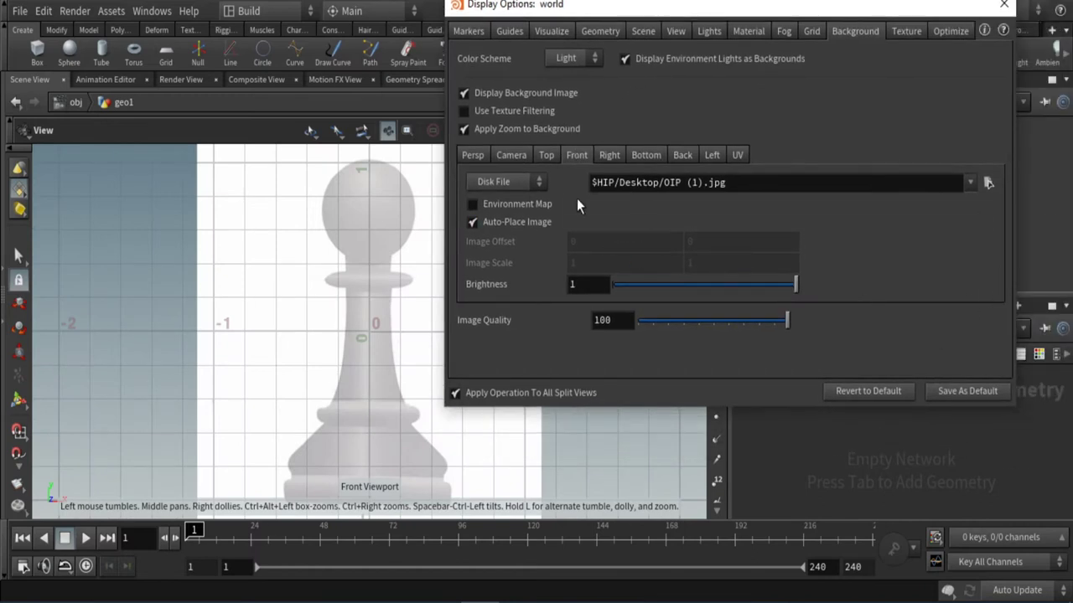
left_click(472, 222)
mouse_move(717, 262)
middle_mouse_down()
mouse_move(716, 279)
mouse_move(702, 256)
mouse_move(596, 267)
middle_mouse_up()
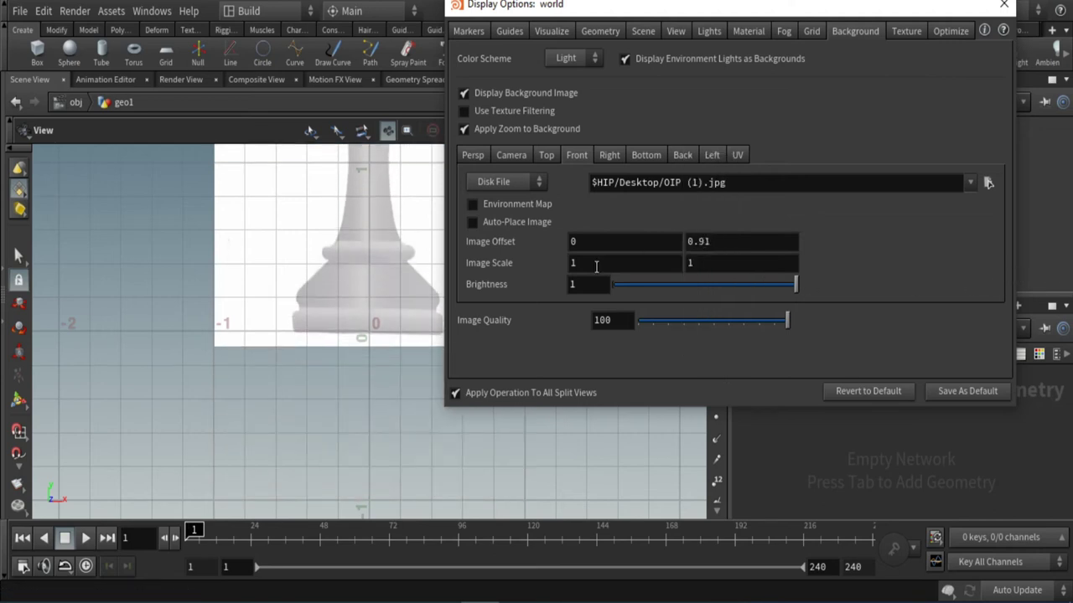
left_click(1003, 5)
- Add a Curve node via 'cur' search, keeping Primitive Type at Polygon
key("Tab")
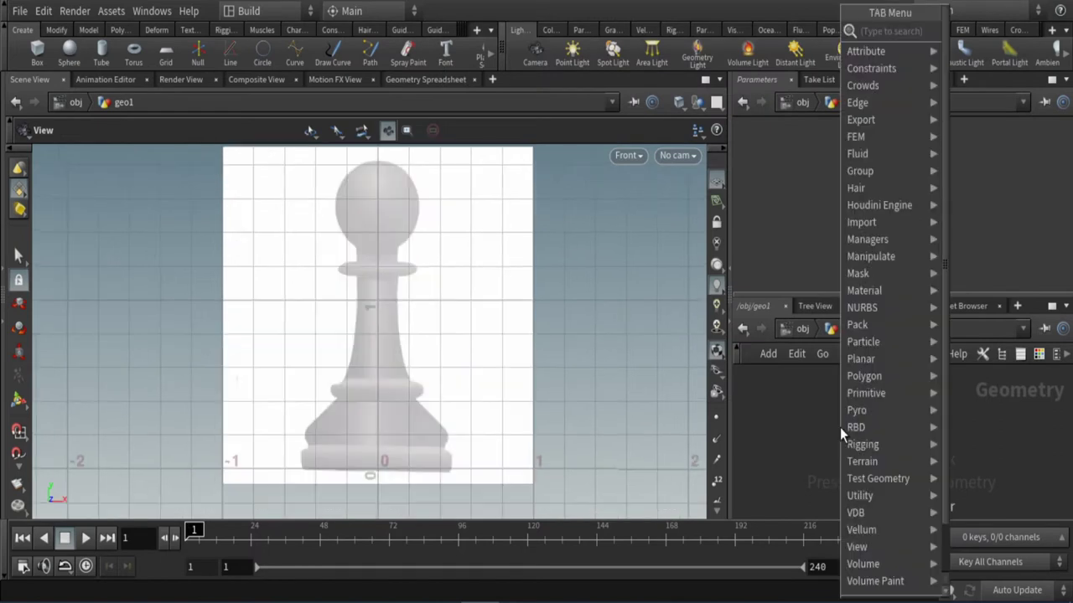
type("cur")
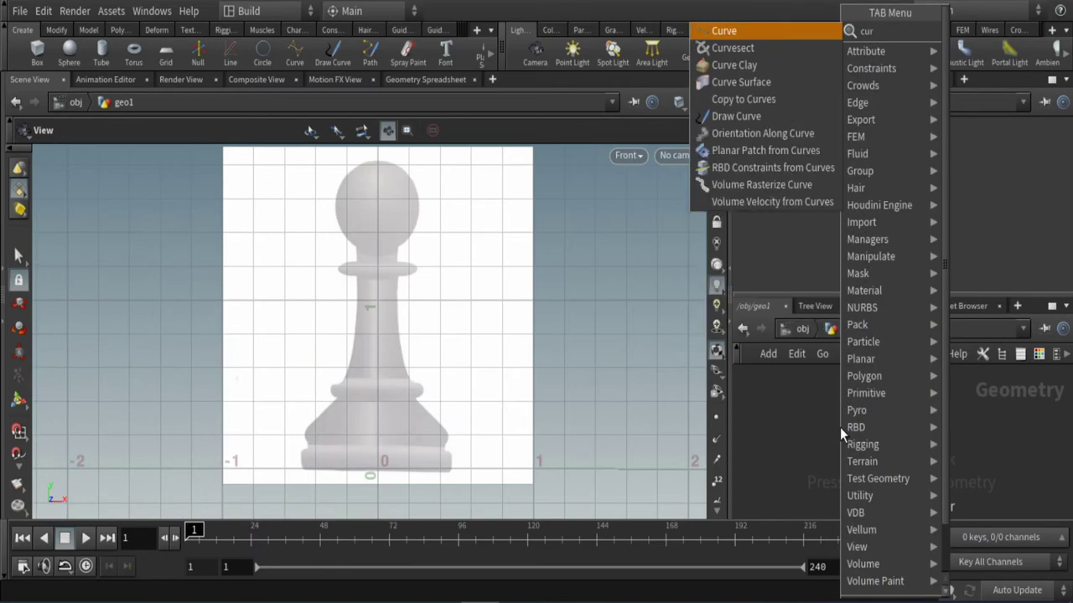
key("Return")
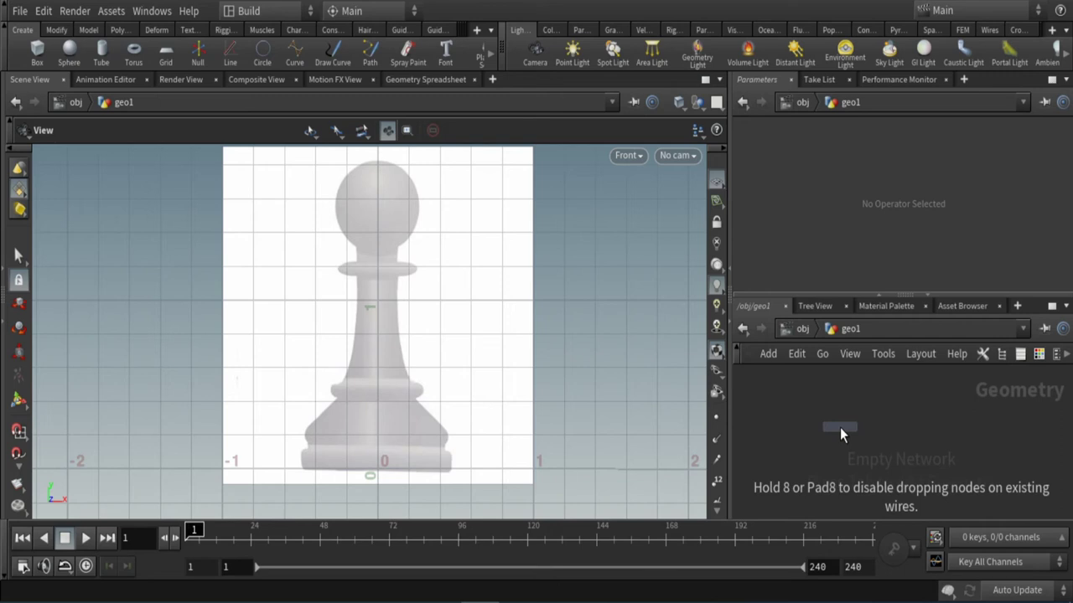
left_click(839, 428)
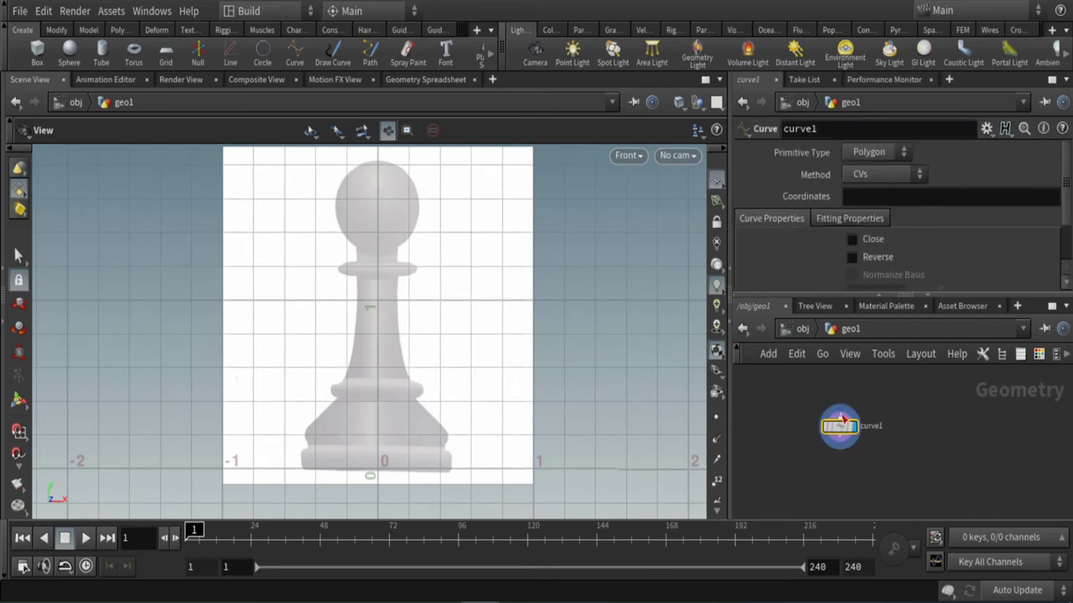
left_click(888, 152)
left_click(871, 170)
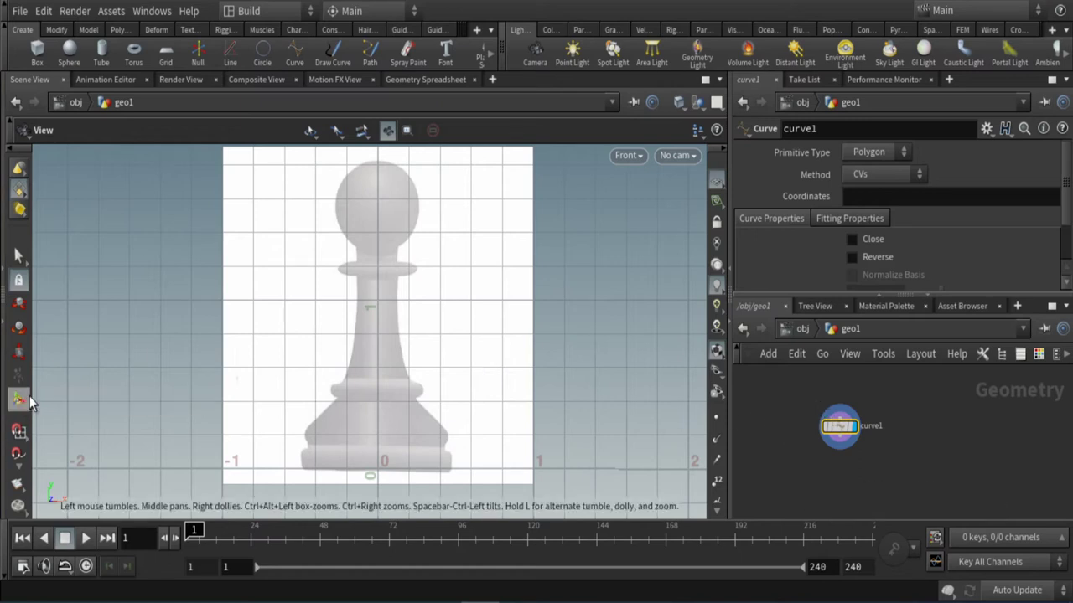
- Zoom and pan onto the pawn reference and activate curve point placement
scroll(435, 293, "up", 3)
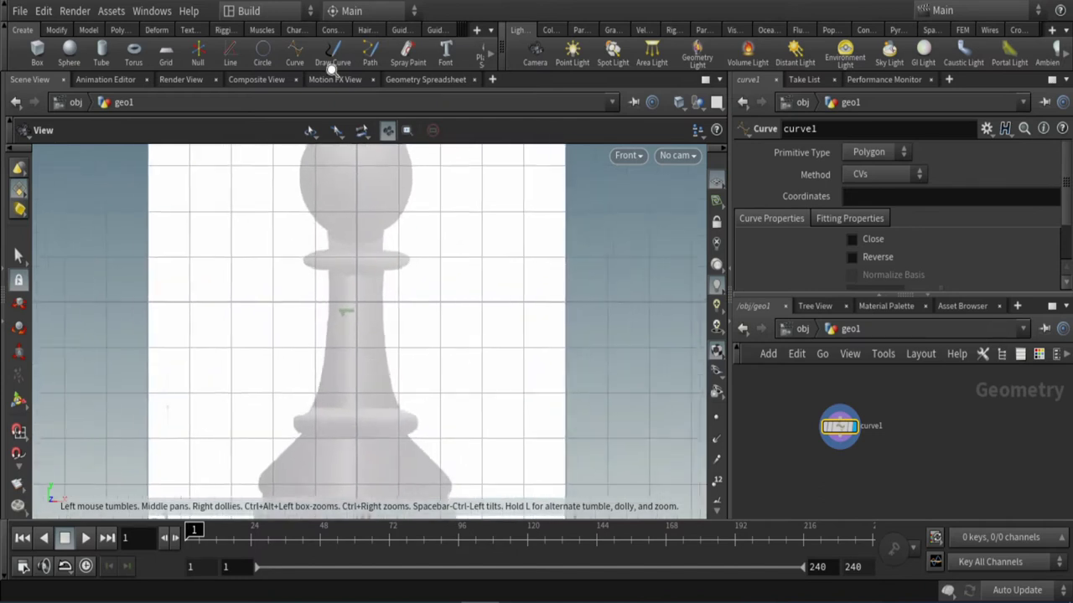
scroll(467, 366, "up", 2)
mouse_move(392, 239)
middle_mouse_down()
mouse_move(475, 395)
mouse_move(445, 376)
mouse_move(441, 358)
middle_mouse_up()
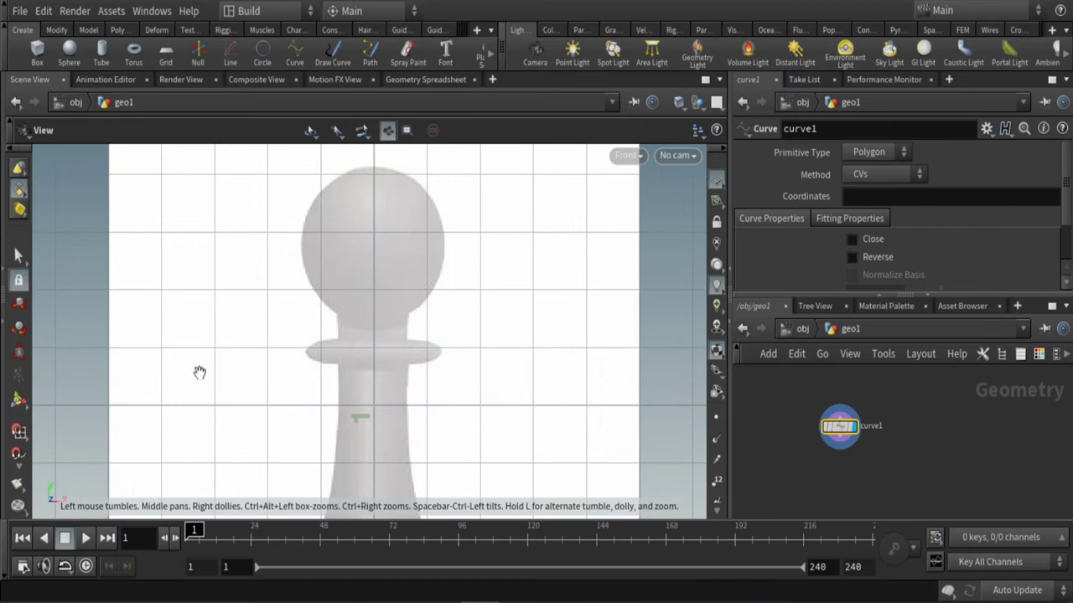
left_click(19, 400)
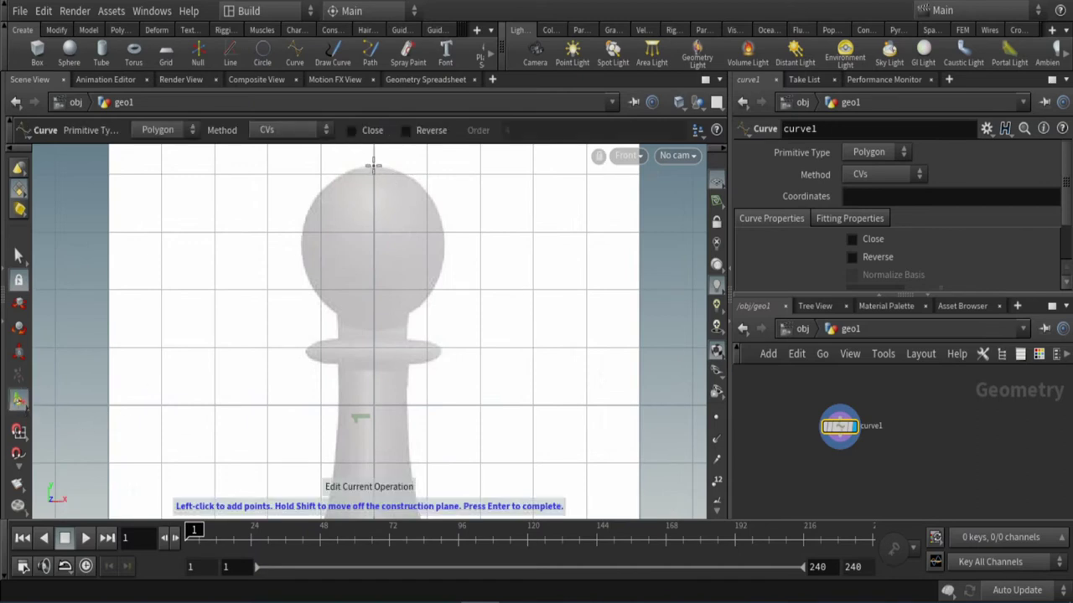
- Place curve points around the ball's right edge down to the neck
left_click(374, 165)
left_click(404, 173)
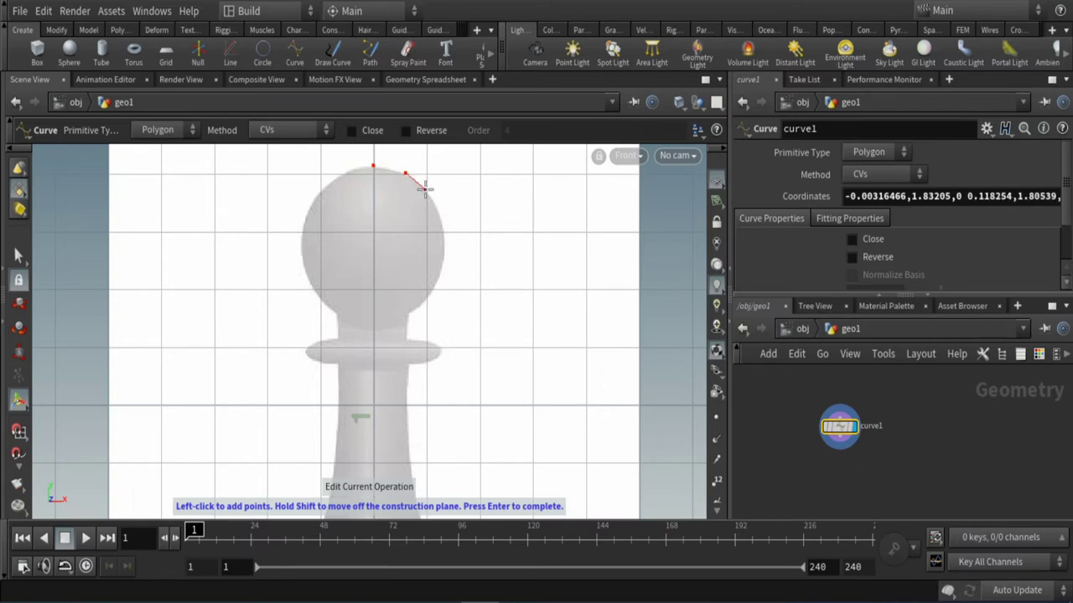
left_click(443, 226)
left_click(445, 263)
left_click(432, 293)
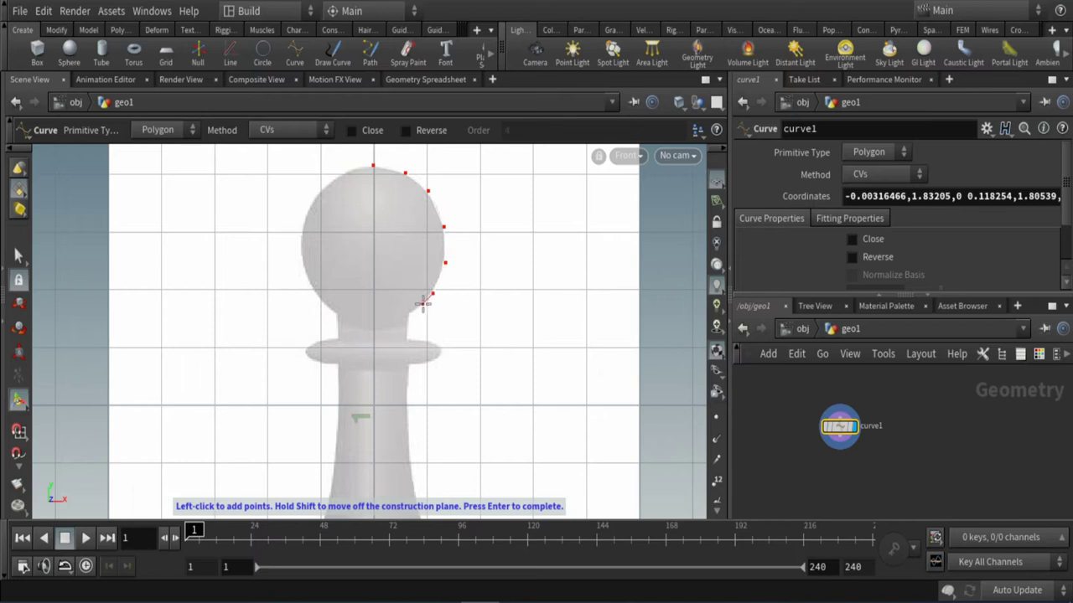
left_click(409, 313)
- Trace the collar's rim and underside to where the stem begins
scroll(484, 352, "down", 3)
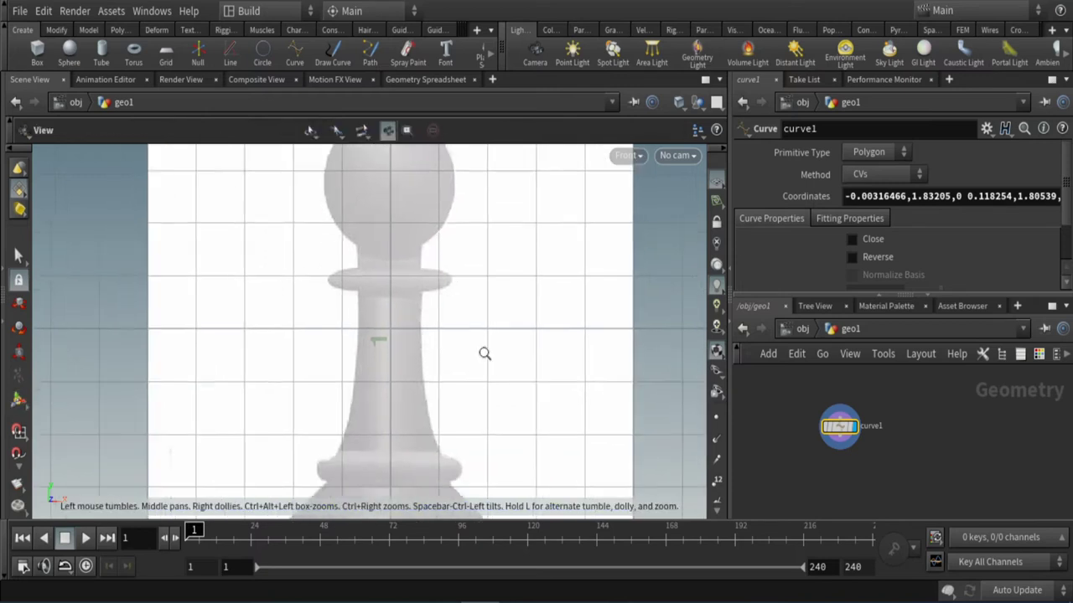
scroll(378, 271, "up", 5)
middle_click_drag(378, 270, 436, 343)
left_click(402, 303)
left_click(427, 305)
left_click(465, 313)
left_click(480, 324)
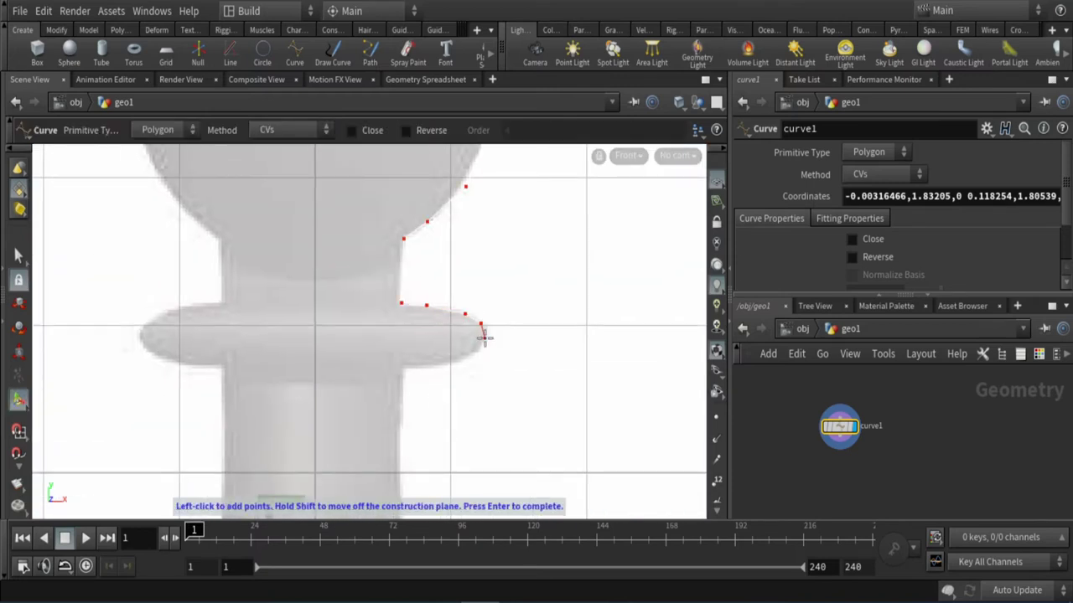
left_click(441, 360)
left_click(419, 363)
left_click(403, 363)
- Continue the outline down the stem and around the base rim's right side
left_click(400, 438)
middle_click_drag(399, 438, 445, 292)
left_click(423, 346)
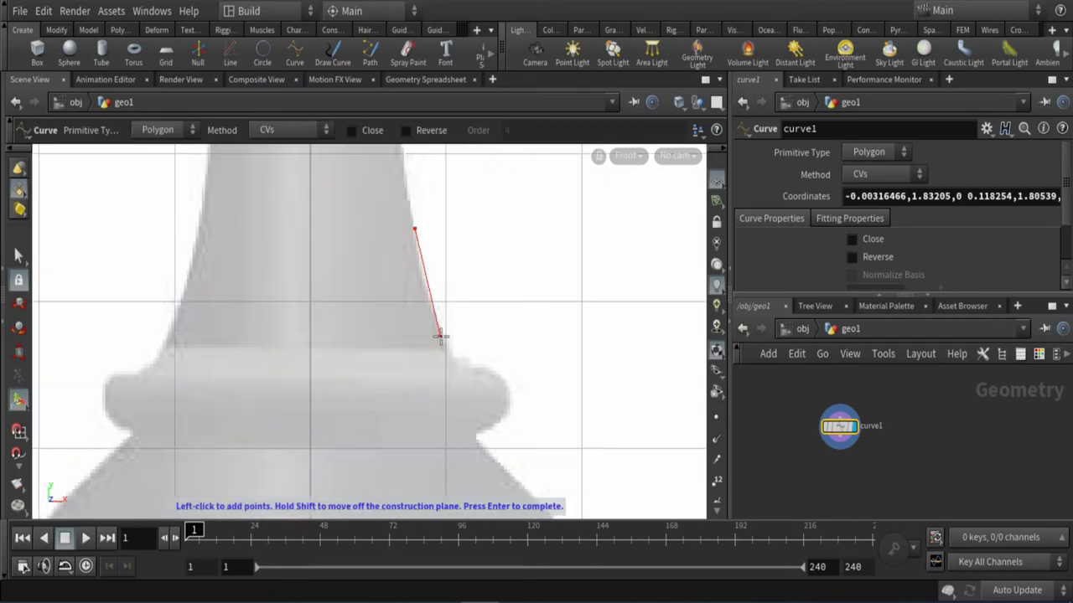
left_click(428, 274)
left_click(437, 291)
left_click(459, 298)
left_click(482, 304)
left_click(494, 320)
left_click(494, 335)
left_click(483, 350)
left_click(466, 359)
left_click(459, 362)
left_click(460, 369)
left_click(496, 401)
- Trace the base's lower slope and bottom ring, end at the origin, and finish the curve
middle_click_drag(495, 401, 428, 192)
left_click(471, 237)
left_click(507, 276)
left_click(528, 300)
left_click(536, 317)
left_click(536, 327)
left_click(523, 352)
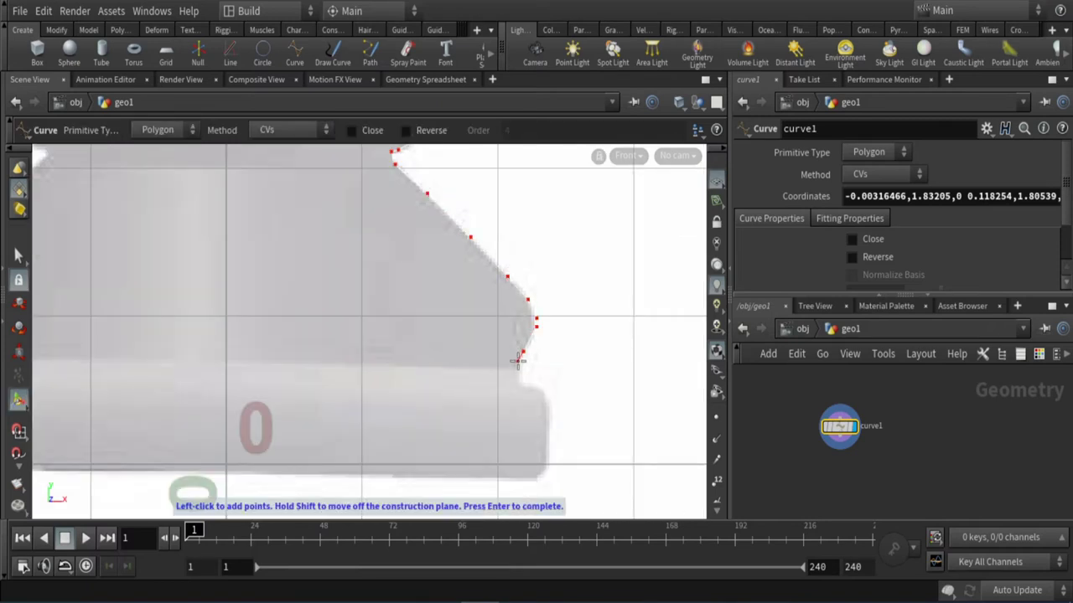
left_click(544, 395)
left_click(546, 435)
left_click(548, 462)
middle_click_drag(514, 435, 613, 319)
key("ctrl+z")
left_click(326, 347)
key("Return")
- Adjust snapping and move the top point onto the centre axis
scroll(427, 445, "up", 3)
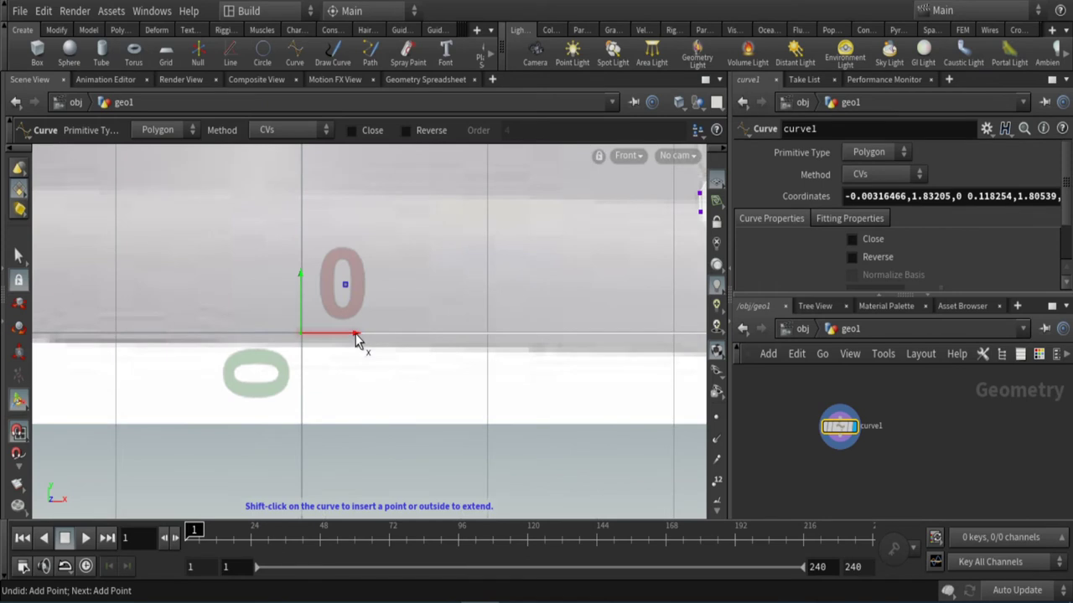
scroll(422, 354, "down", 3)
scroll(433, 232, "down", 3)
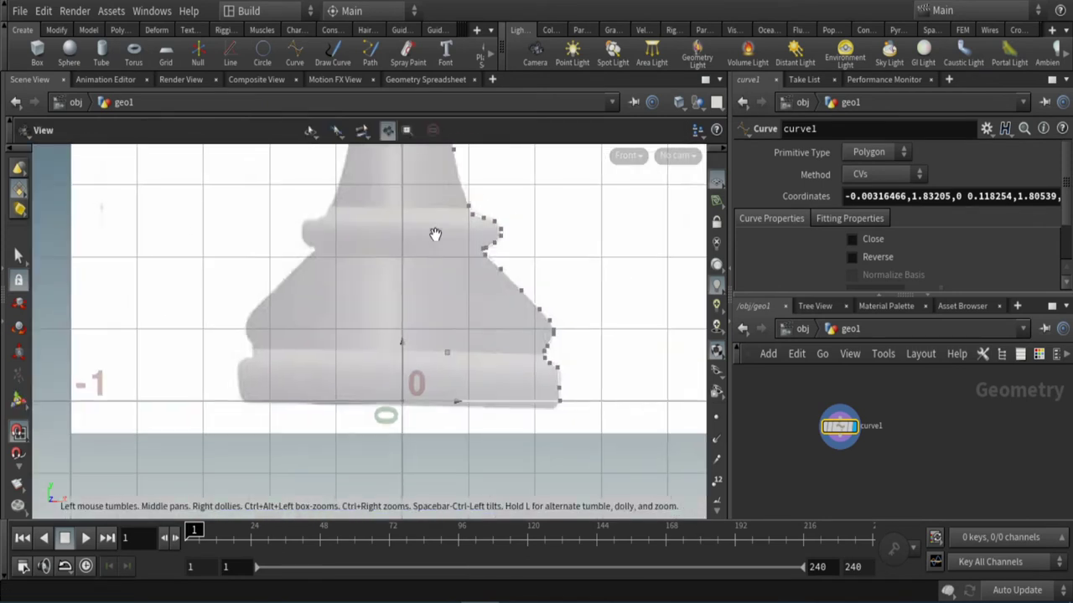
scroll(527, 330, "down", 3)
scroll(339, 291, "up", 5)
scroll(419, 299, "up", 3)
left_click_drag(308, 235, 318, 238)
right_click(19, 432)
left_click(32, 426)
right_click(18, 432)
left_click(31, 424)
left_click_drag(285, 238, 268, 186)
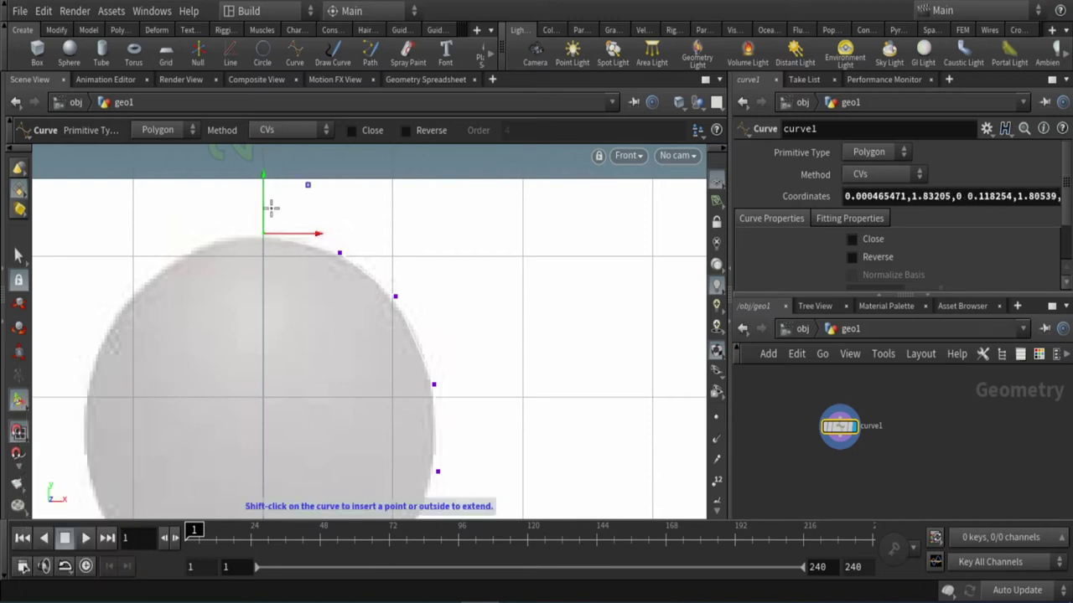
key("Escape")
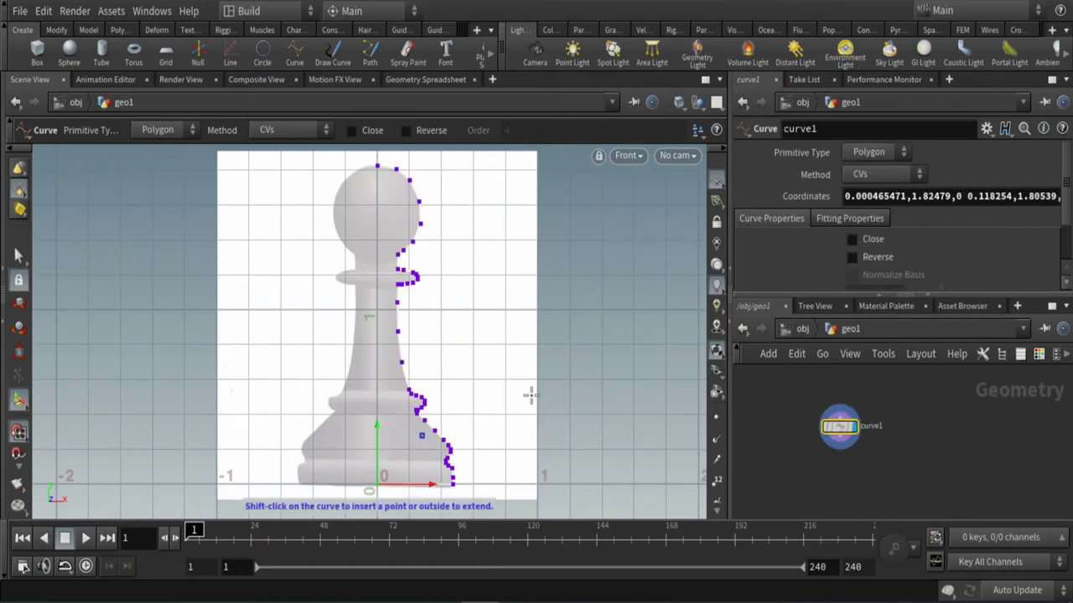
- Add a Revolve node below curve1 and wire the profile curve into it
key("space+1")
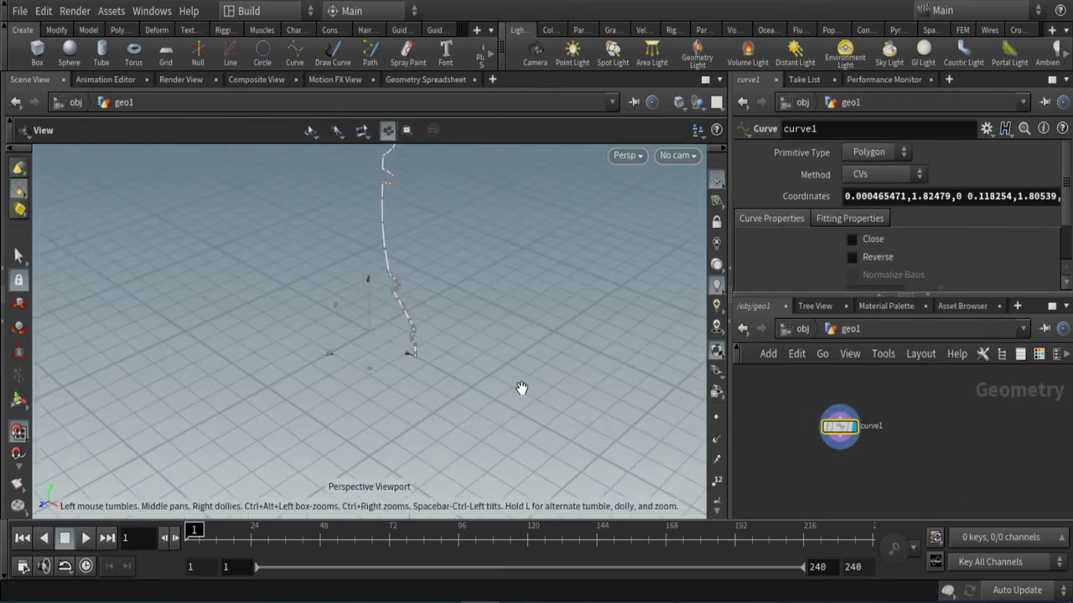
mouse_move(476, 296)
left_mouse_down()
mouse_move(438, 369)
mouse_move(517, 328)
left_mouse_up()
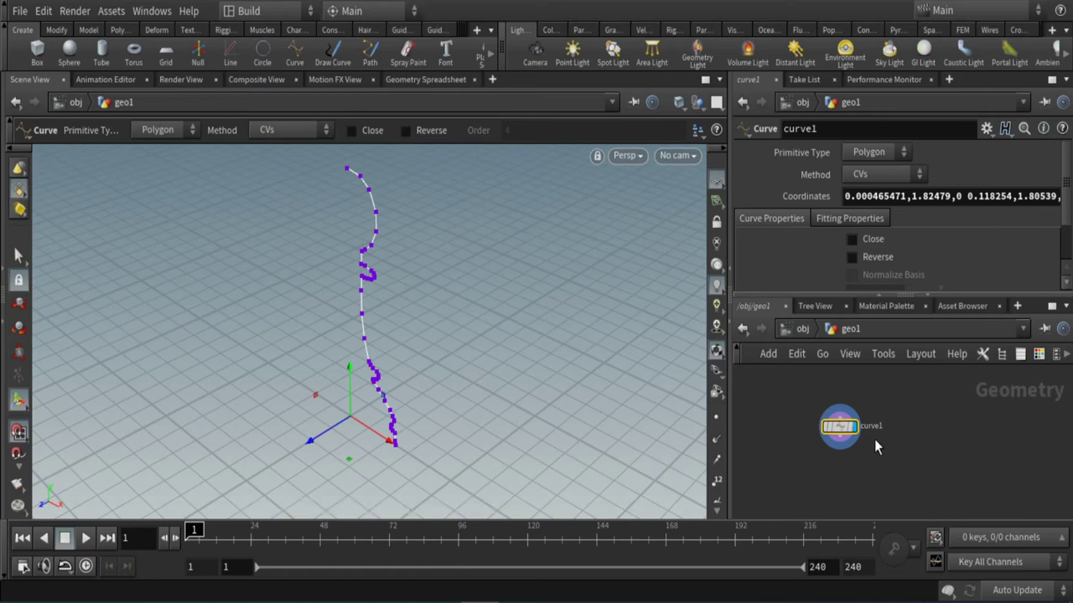
key("Tab")
type("revolve")
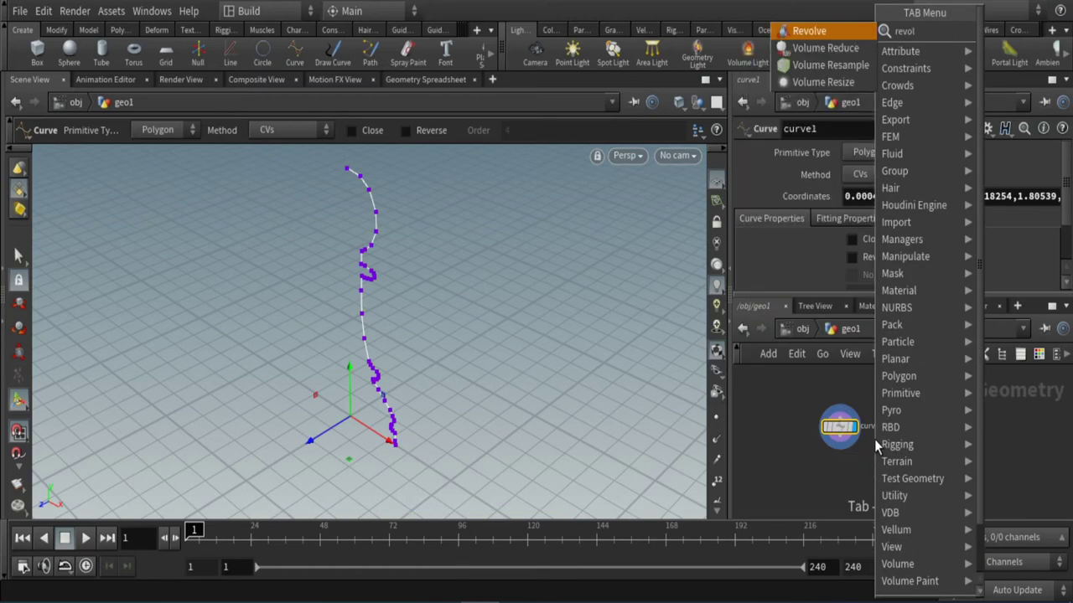
key("Return")
left_click(874, 449)
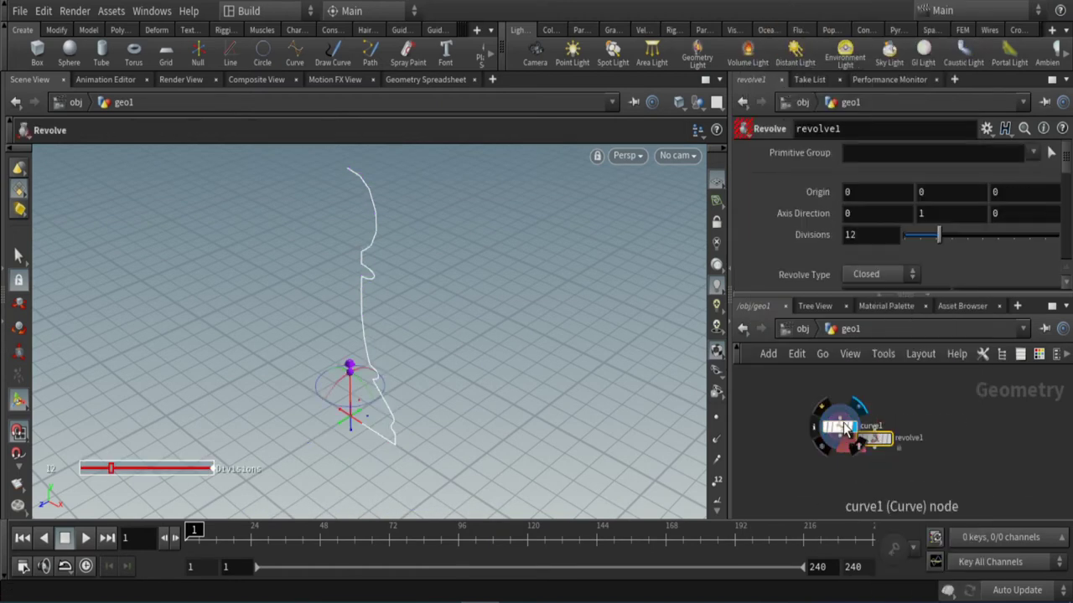
left_click_drag(842, 431, 840, 398)
mouse_move(863, 452)
left_mouse_down()
mouse_move(851, 471)
mouse_move(840, 461)
left_mouse_up()
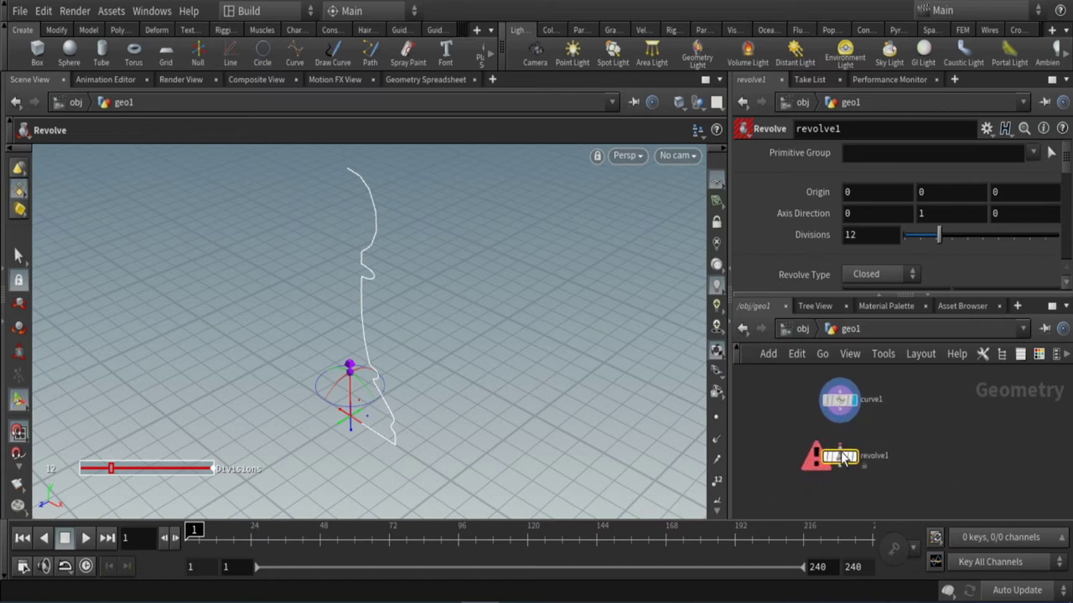
left_click_drag(841, 413, 840, 452)
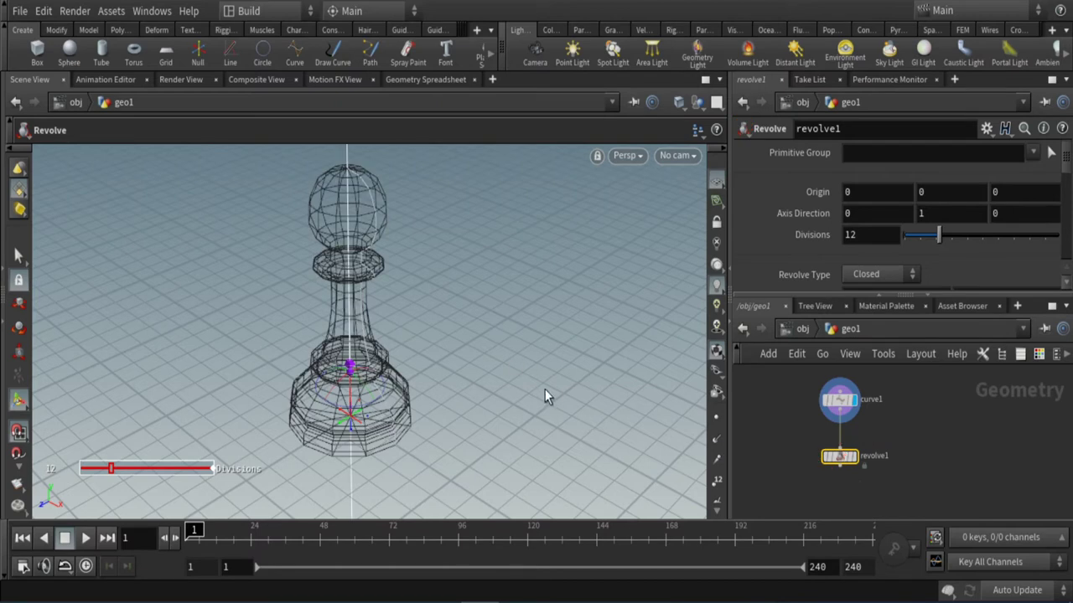
mouse_move(840, 457)
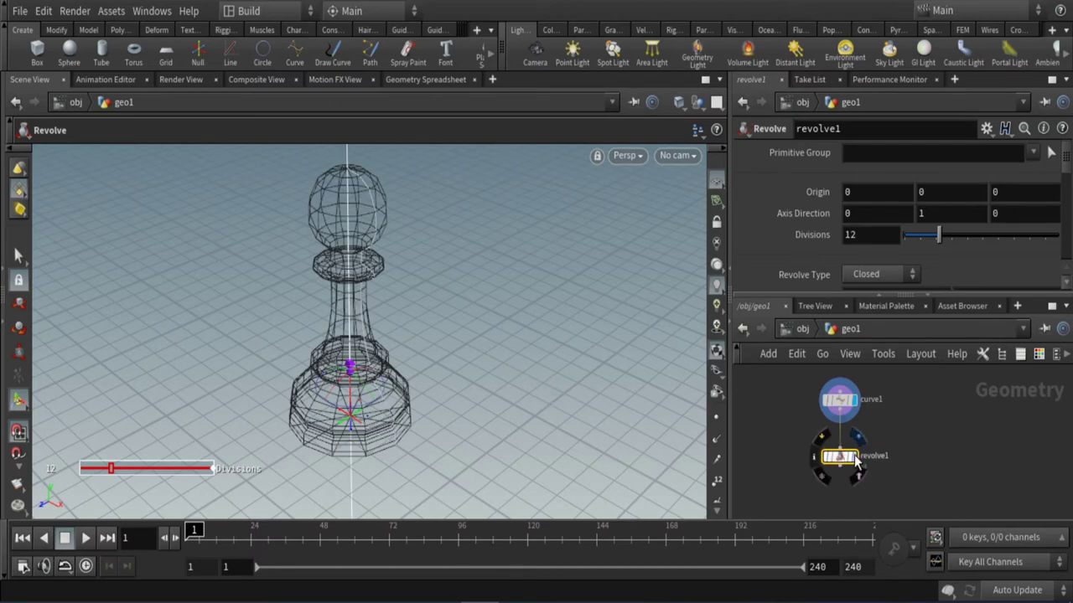
- Set revolve1's display flag and tumble the perspective view to inspect the 12-division pawn
left_click(854, 458)
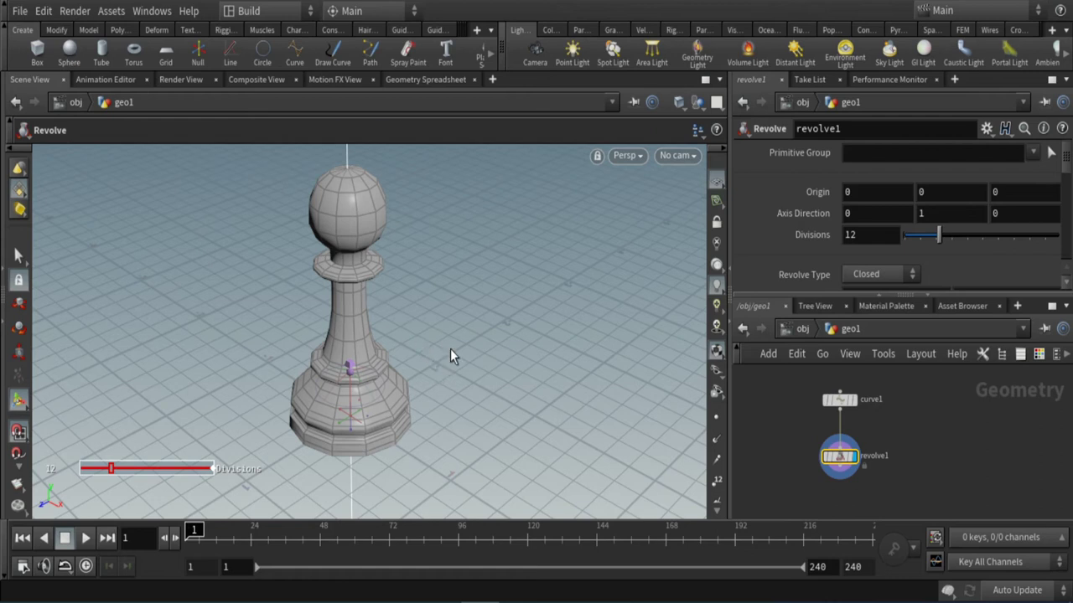
key("Escape")
scroll(448, 299, "up", 3)
mouse_move(407, 344)
left_mouse_down()
mouse_move(453, 322)
mouse_move(434, 357)
mouse_move(457, 386)
mouse_move(486, 307)
left_mouse_up()
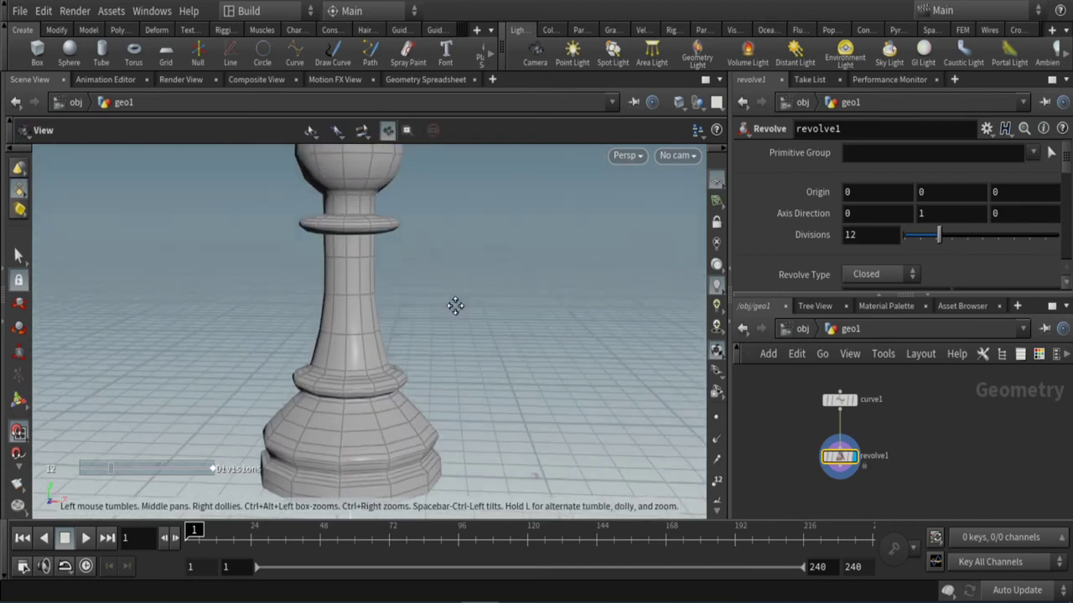
scroll(455, 306, "down", 3)
mouse_move(466, 359)
left_mouse_down()
mouse_move(395, 311)
mouse_move(453, 428)
left_mouse_up()
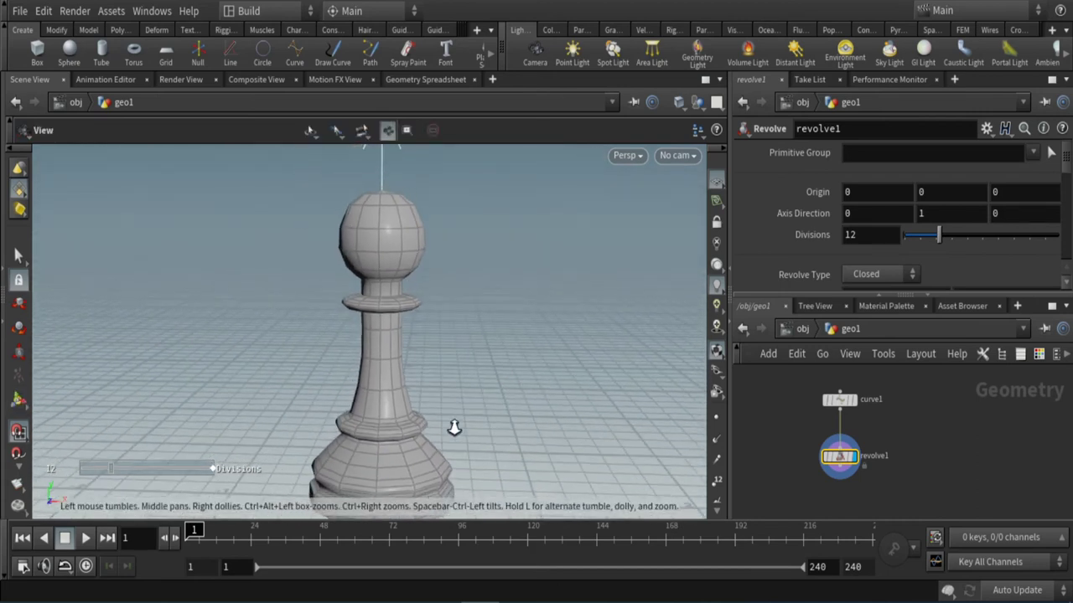
left_click_drag(481, 388, 464, 347)
key("Return")
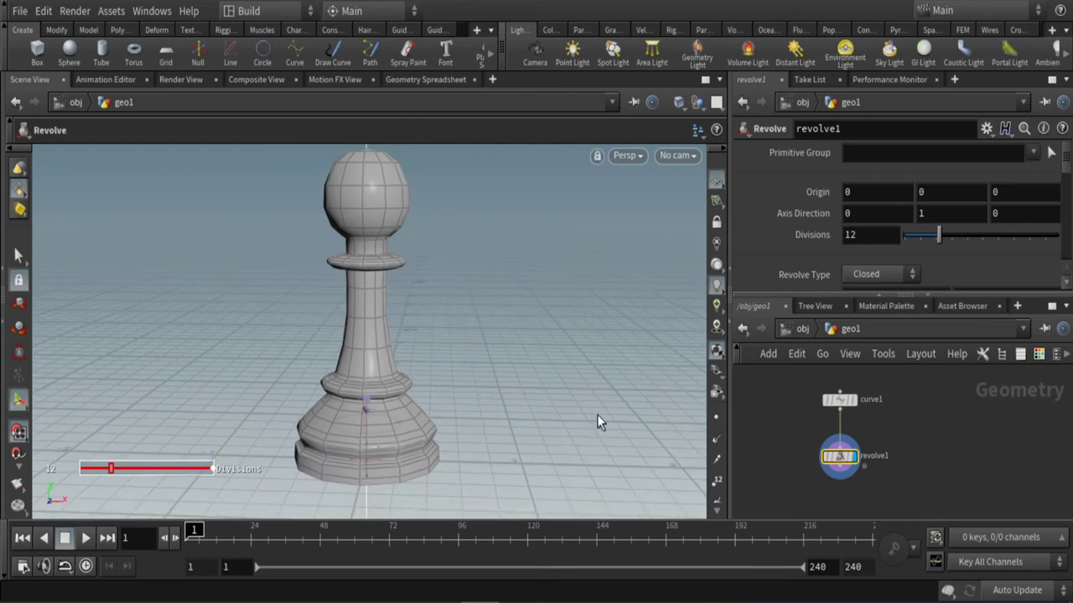
mouse_move(920, 446)
middle_mouse_down()
mouse_move(912, 403)
mouse_move(914, 413)
middle_mouse_up()
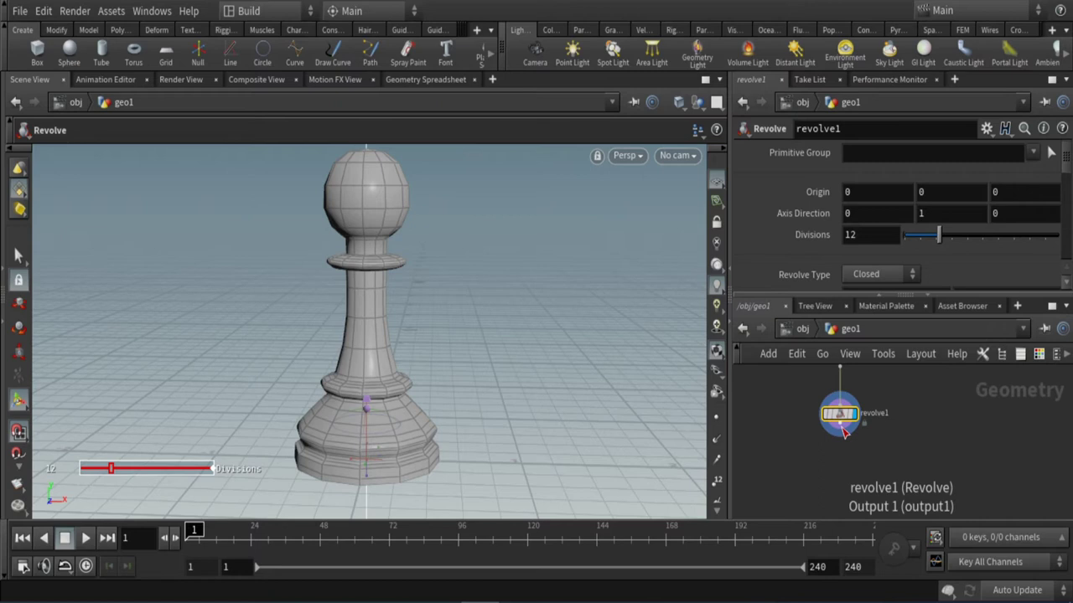
- Add a Subdivide node under revolve1, display it, and zoom in on the smoothed collar
key("Tab")
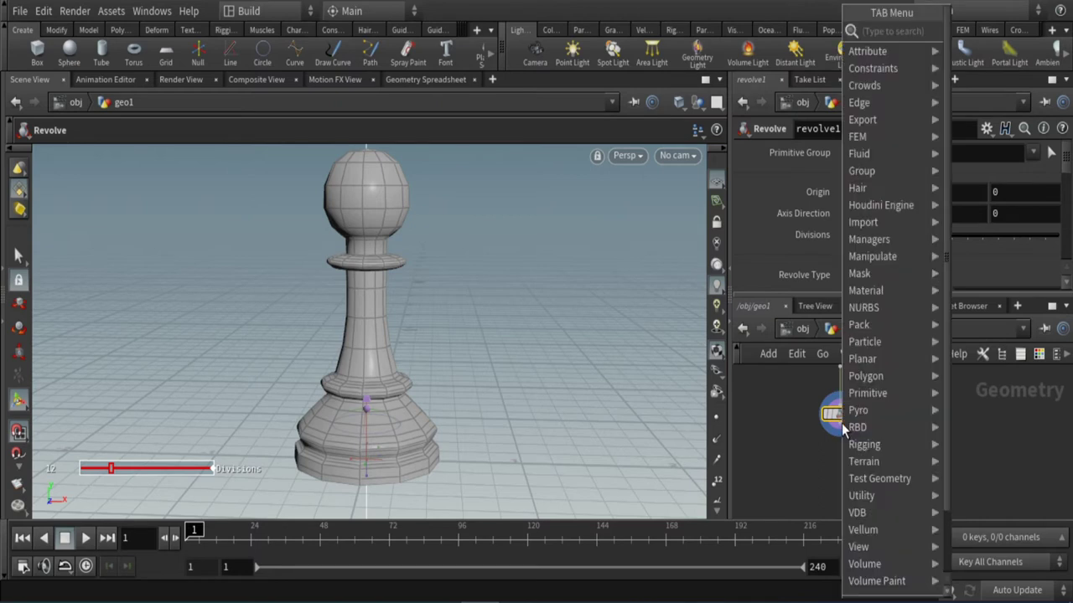
type("su")
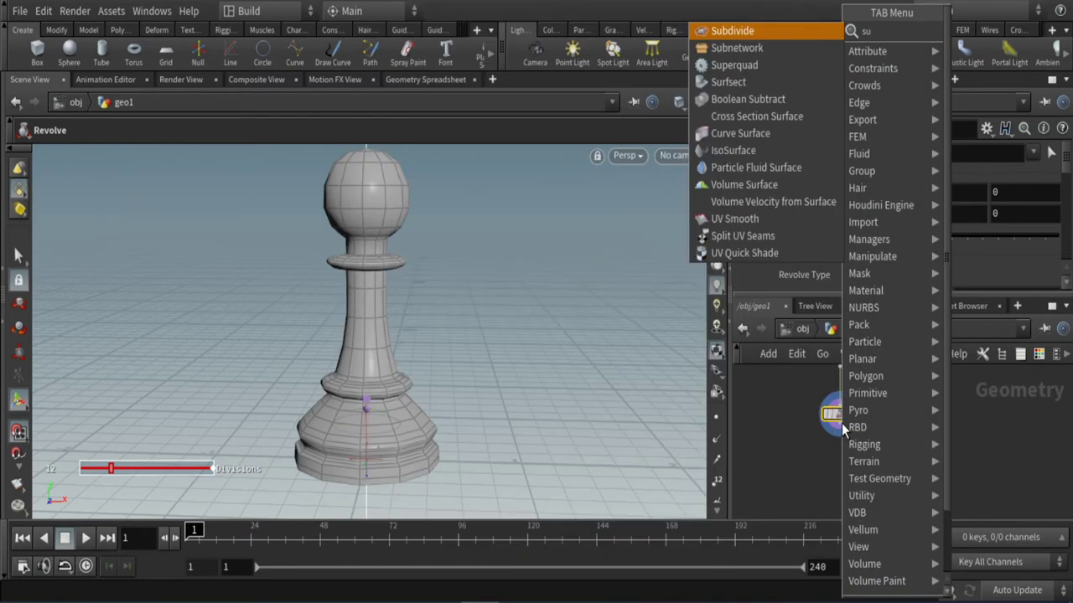
type("b")
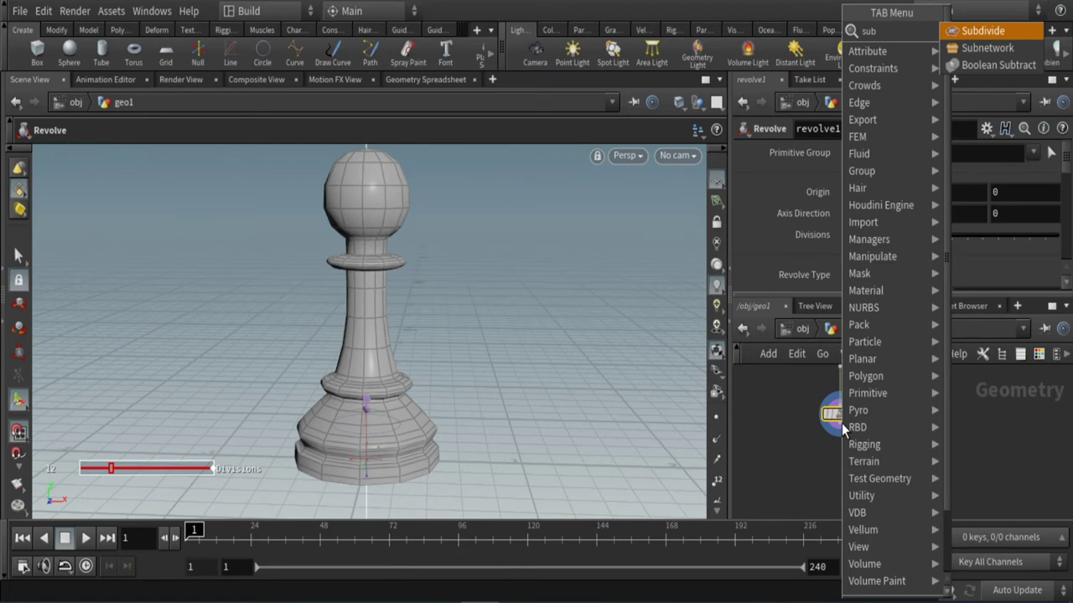
key("Return")
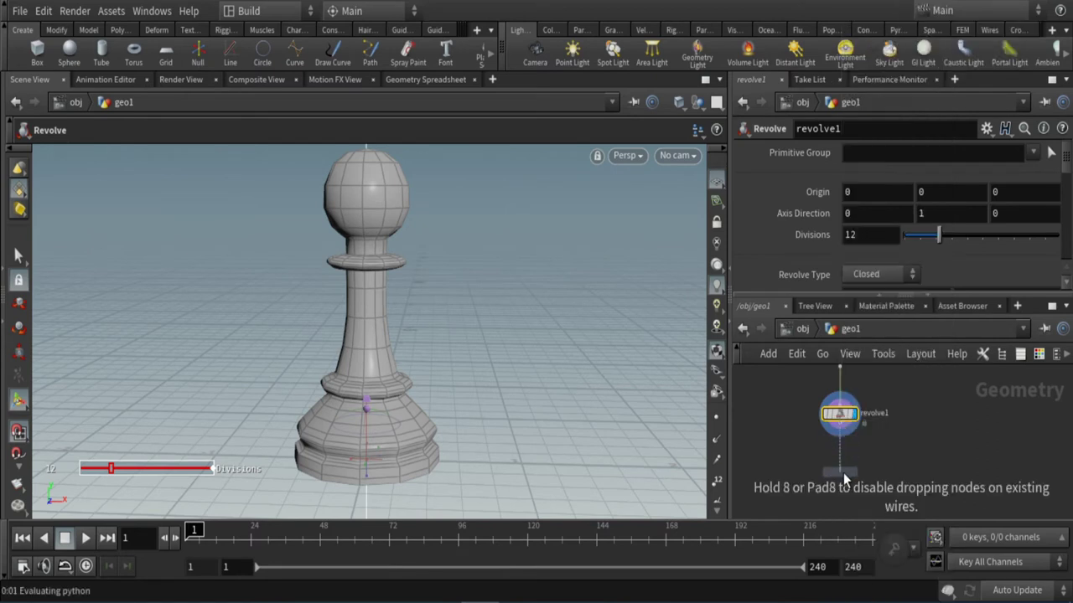
left_click(843, 473)
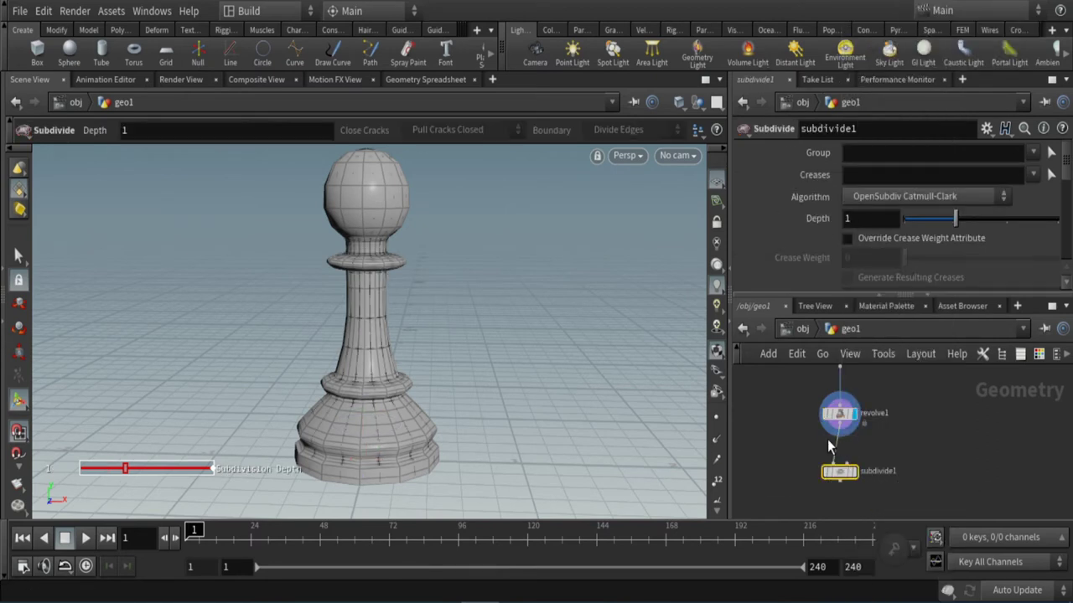
mouse_move(840, 472)
left_click(855, 478)
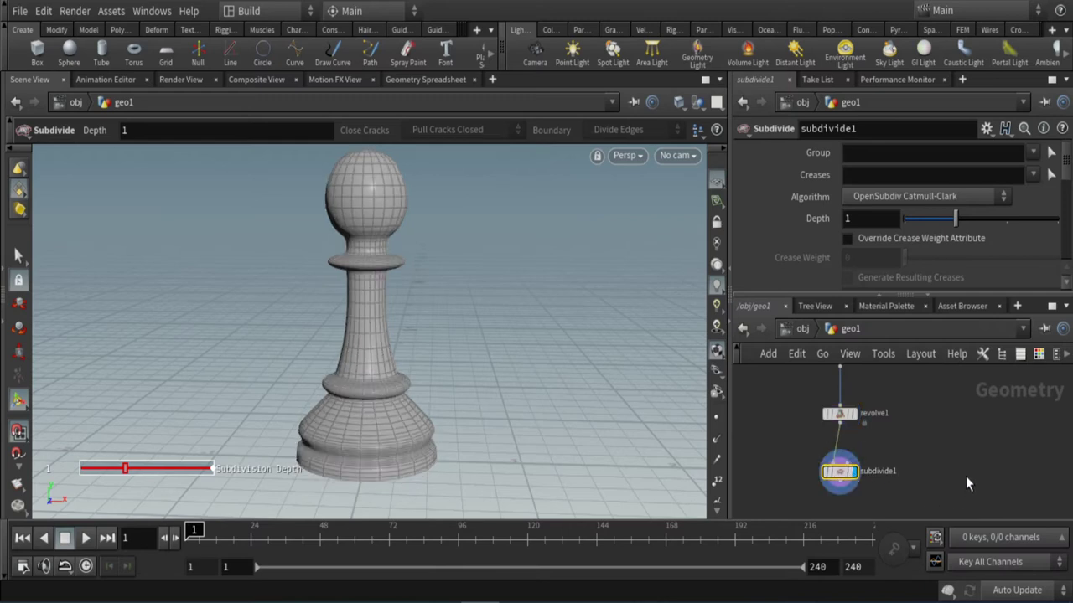
key("Escape")
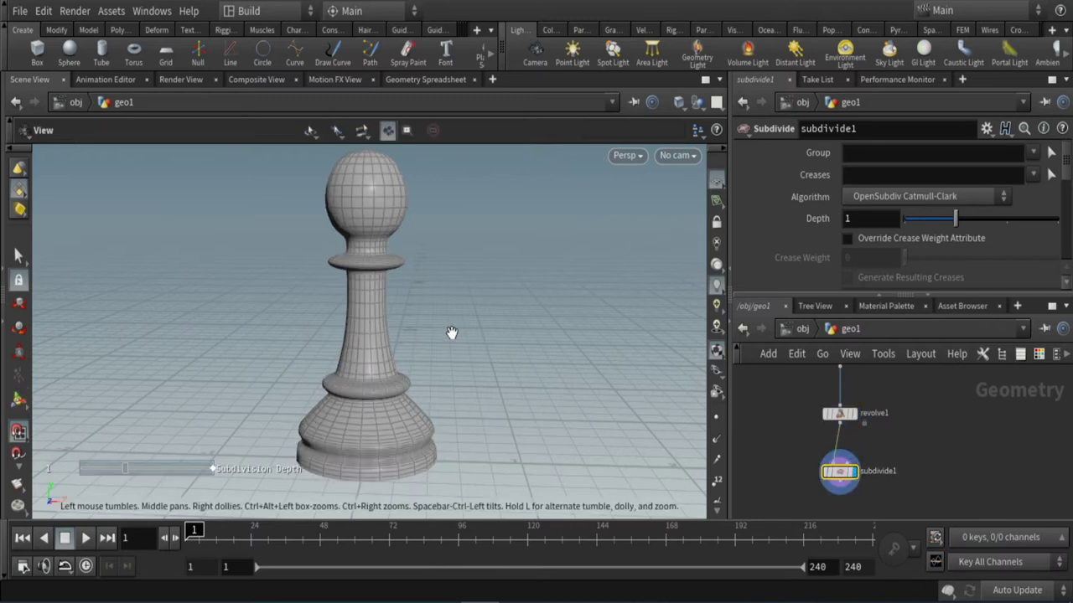
scroll(438, 223, "up", 5)
middle_click_drag(438, 332, 423, 204)
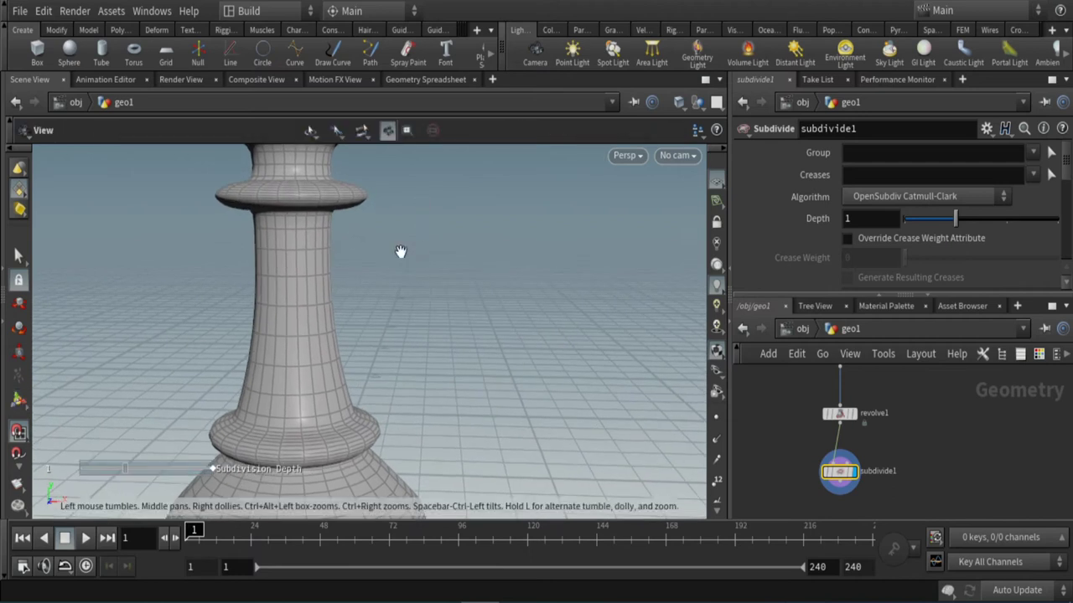
middle_click_drag(402, 251, 471, 372)
right_click_drag(479, 407, 477, 175)
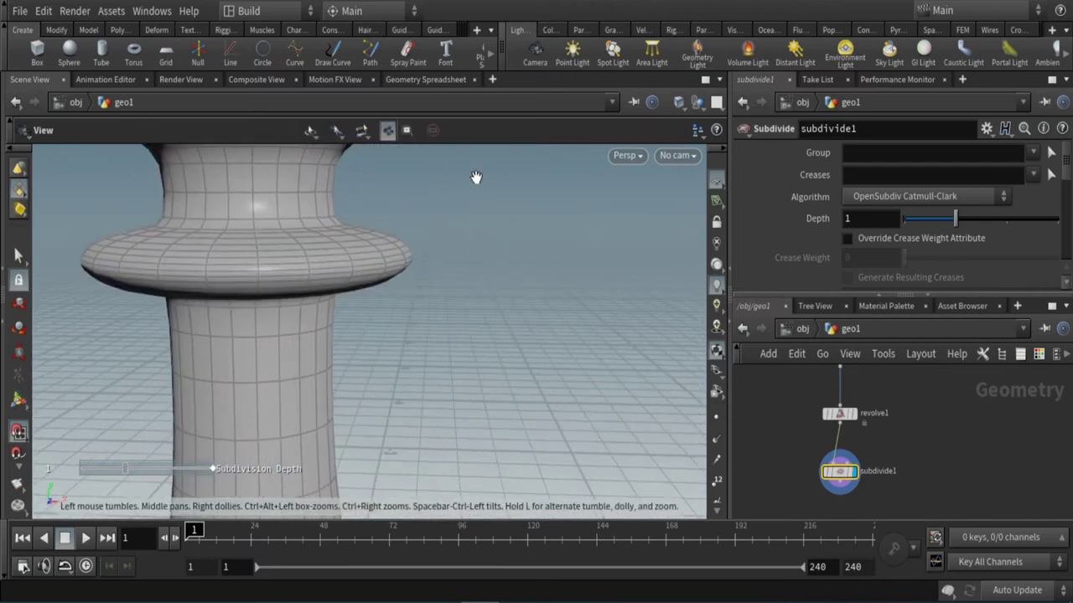
mouse_move(419, 354)
middle_mouse_down()
mouse_move(491, 400)
mouse_move(482, 384)
middle_mouse_up()
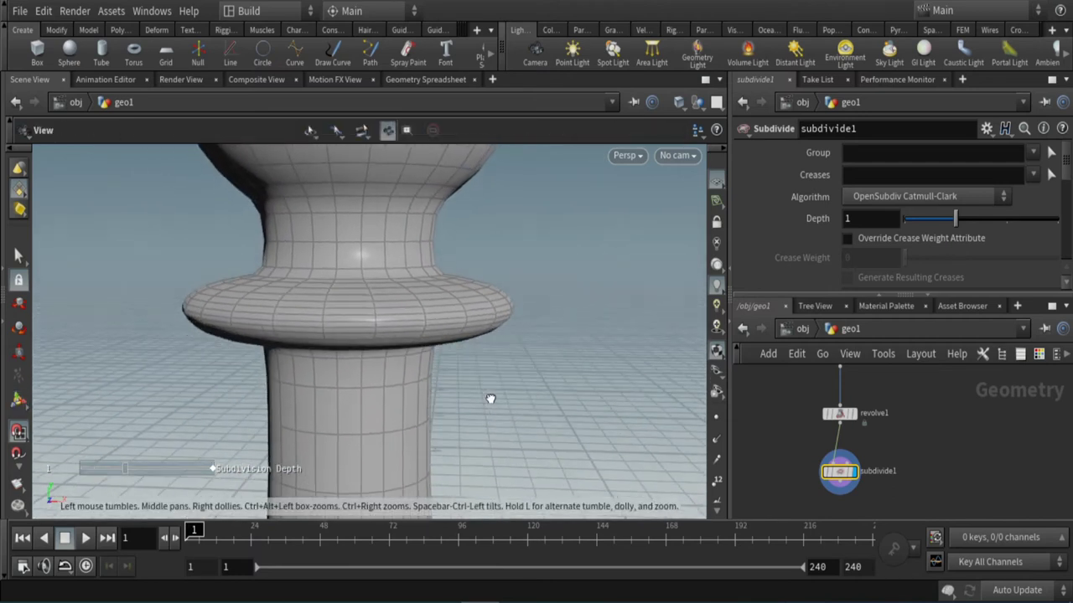
- Toggle subdivide1's bypass flag on, off, and on to show the coarse mesh
key("Return")
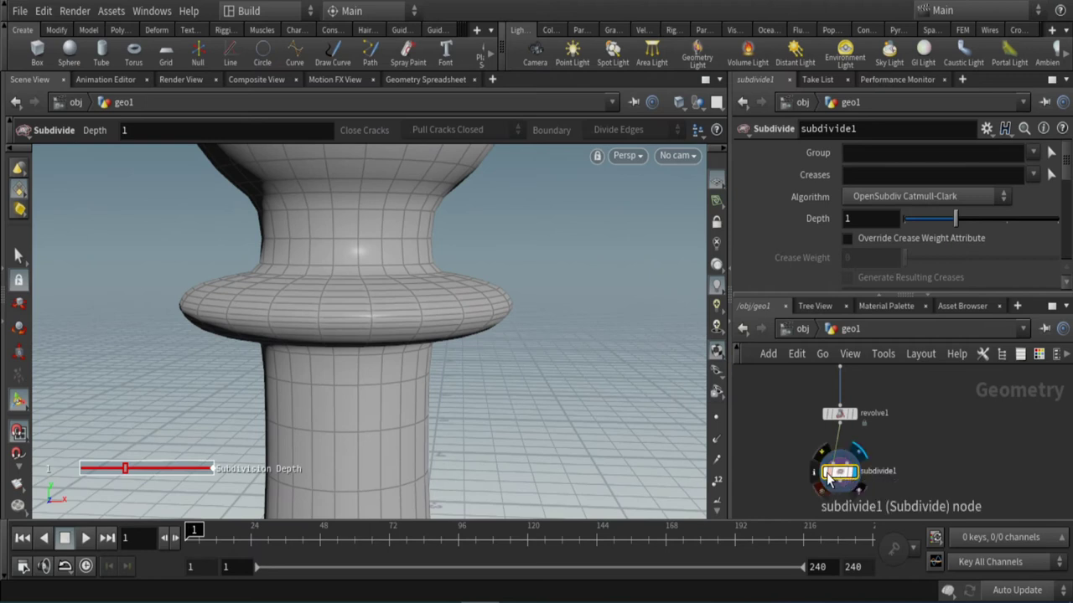
left_click(826, 474)
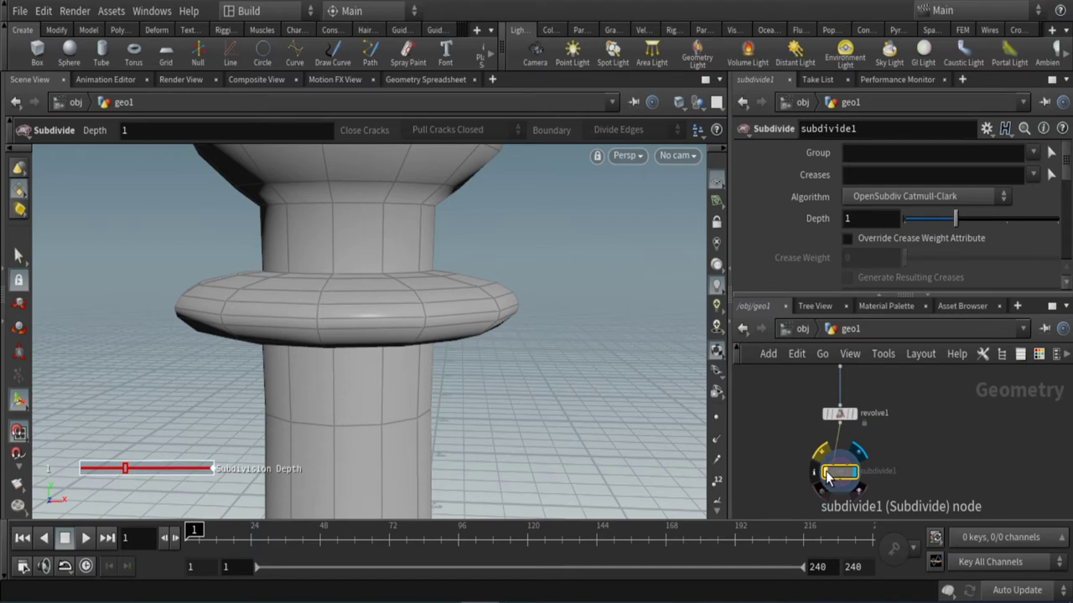
left_click(825, 472)
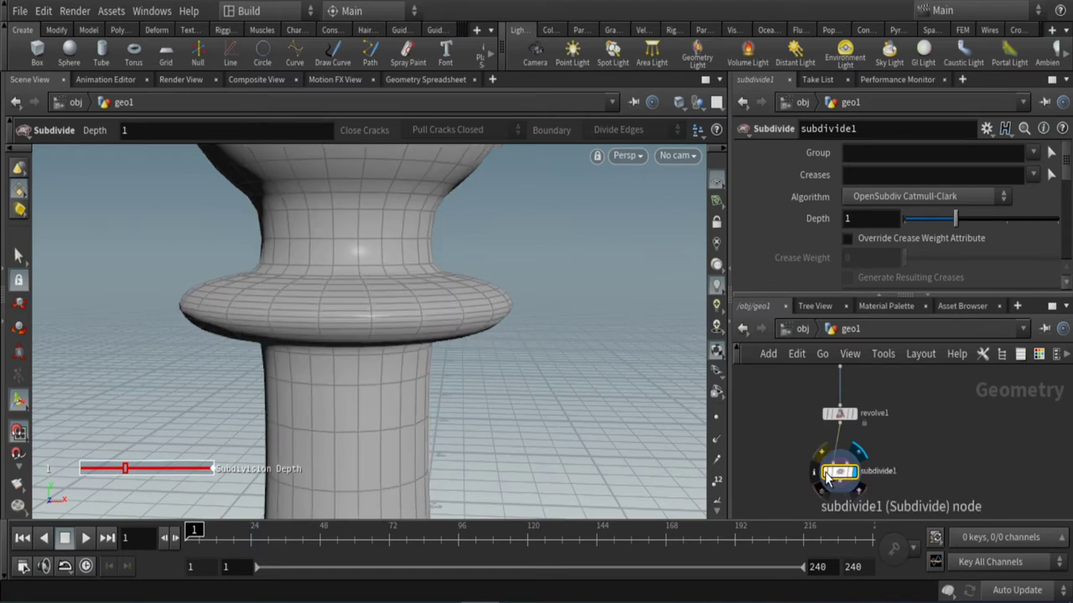
left_click(825, 474)
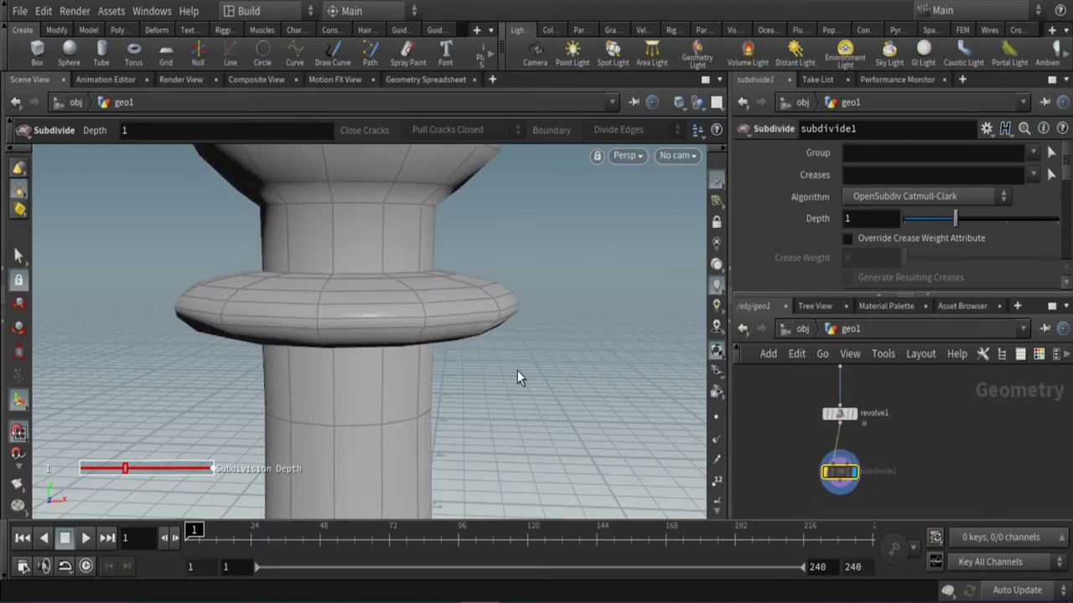
- Select revolve1 in edge mode and pick the two edge loops around the collar
left_click(19, 257)
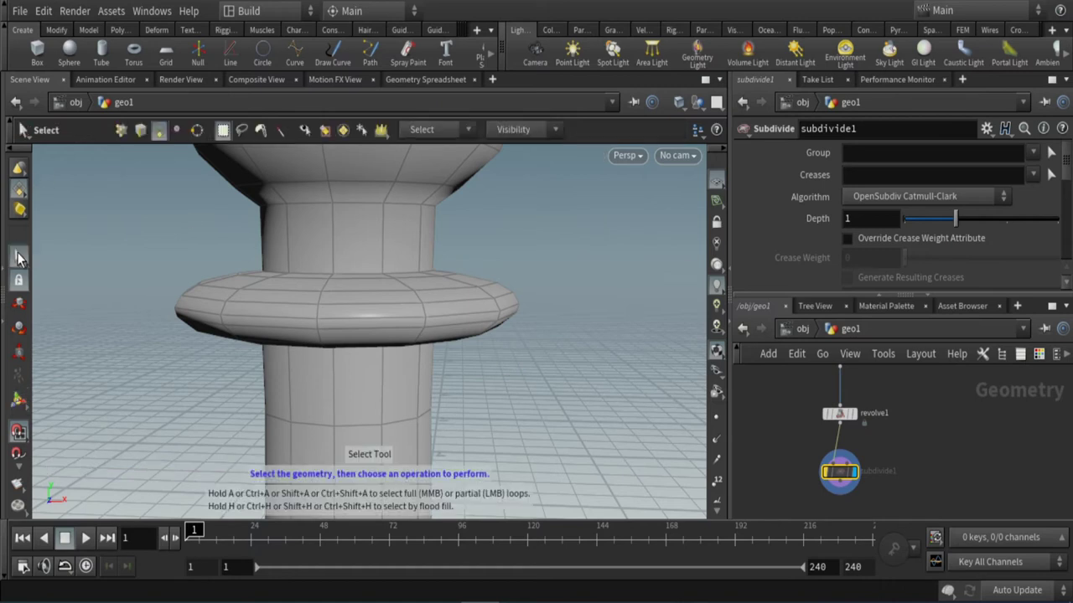
left_click(841, 414)
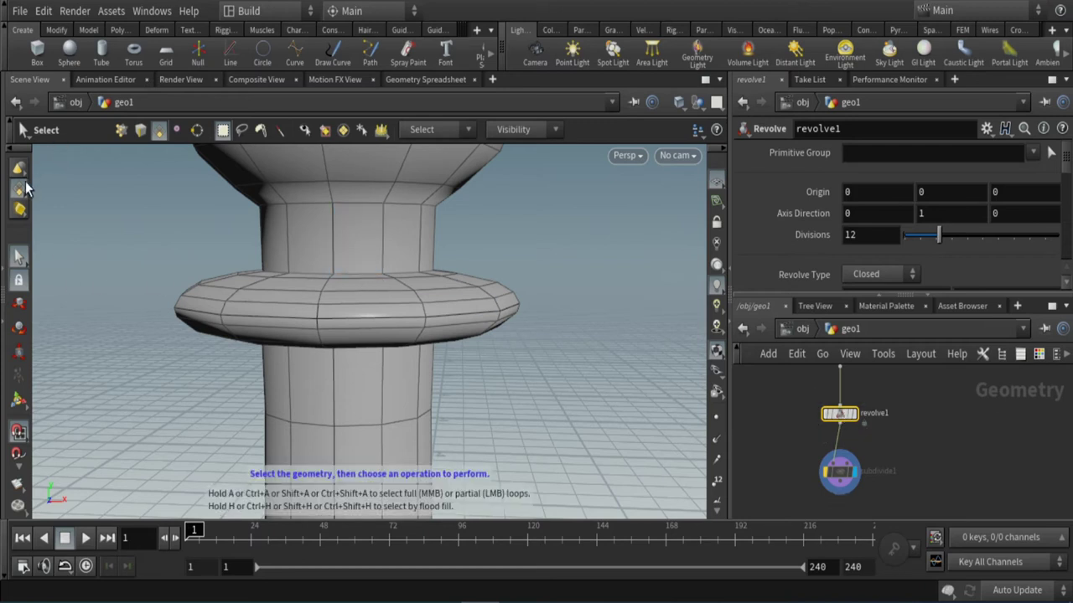
left_click(140, 130)
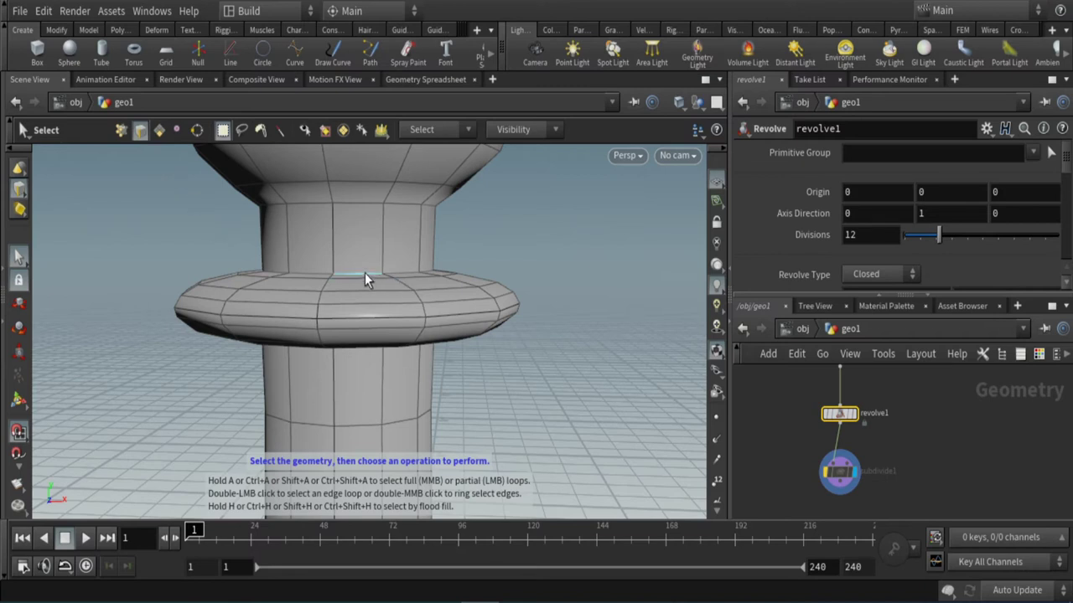
double_click(358, 204)
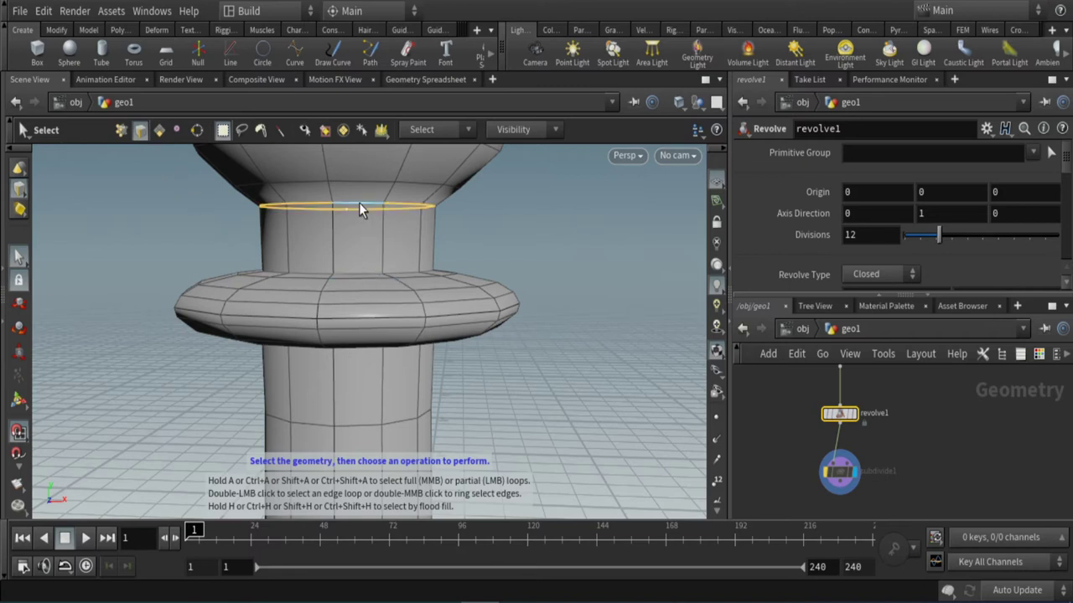
double_click(365, 274, "shift")
mouse_move(541, 399)
left_mouse_down("alt")
mouse_move(466, 354)
mouse_move(365, 191)
left_mouse_up("alt")
key("Escape")
mouse_move(433, 268)
left_mouse_down()
mouse_move(505, 354)
mouse_move(498, 378)
mouse_move(519, 406)
mouse_move(496, 323)
left_mouse_up()
- Add the edge loops on the base's stepped rings, undoing one stray pick
double_click(412, 349)
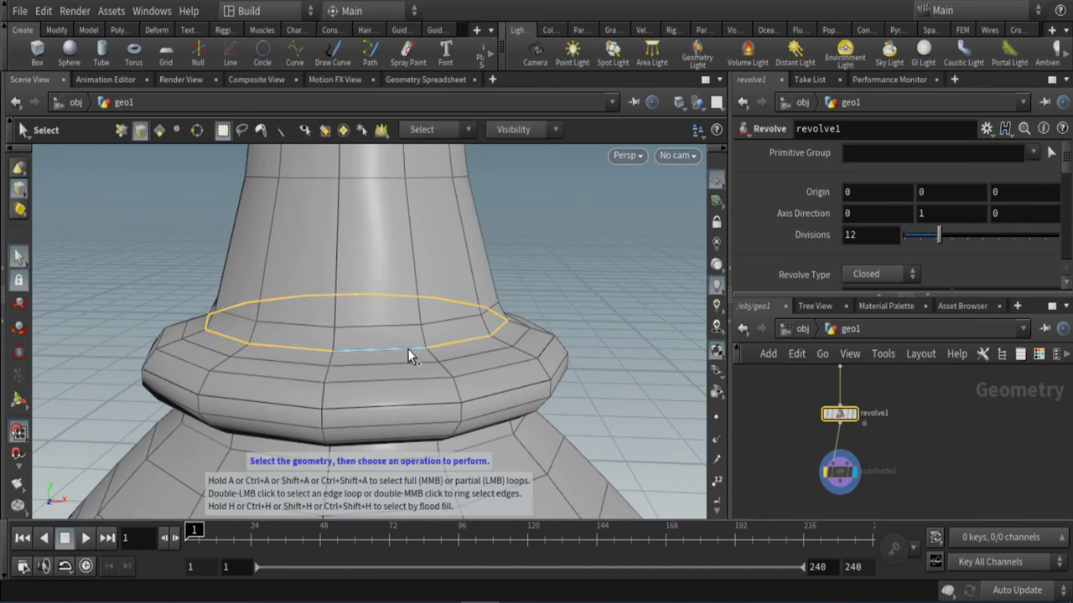
mouse_move(407, 349)
left_mouse_down()
mouse_move(381, 279)
mouse_move(508, 357)
left_mouse_up()
double_click(381, 279)
key("ctrl+z")
double_click(419, 351)
mouse_move(422, 354)
left_mouse_down()
mouse_move(513, 408)
mouse_move(501, 433)
mouse_move(501, 373)
mouse_move(489, 376)
mouse_move(466, 290)
left_mouse_up()
double_click(466, 284)
double_click(457, 313, "shift")
double_click(450, 346, "shift")
double_click(454, 448, "shift")
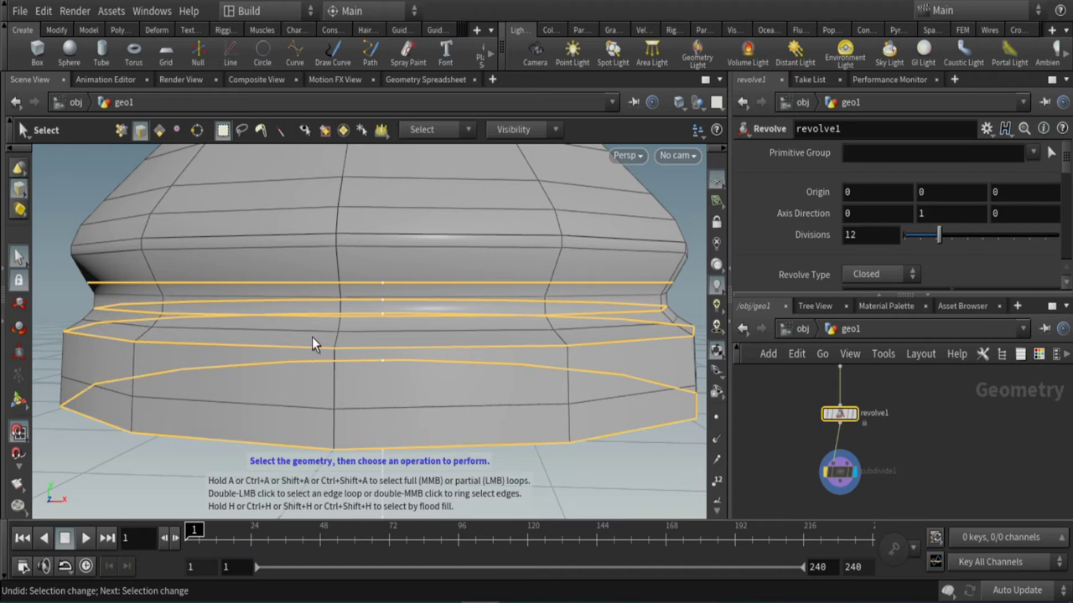
scroll(488, 414, "down", 2)
scroll(479, 412, "down", 3)
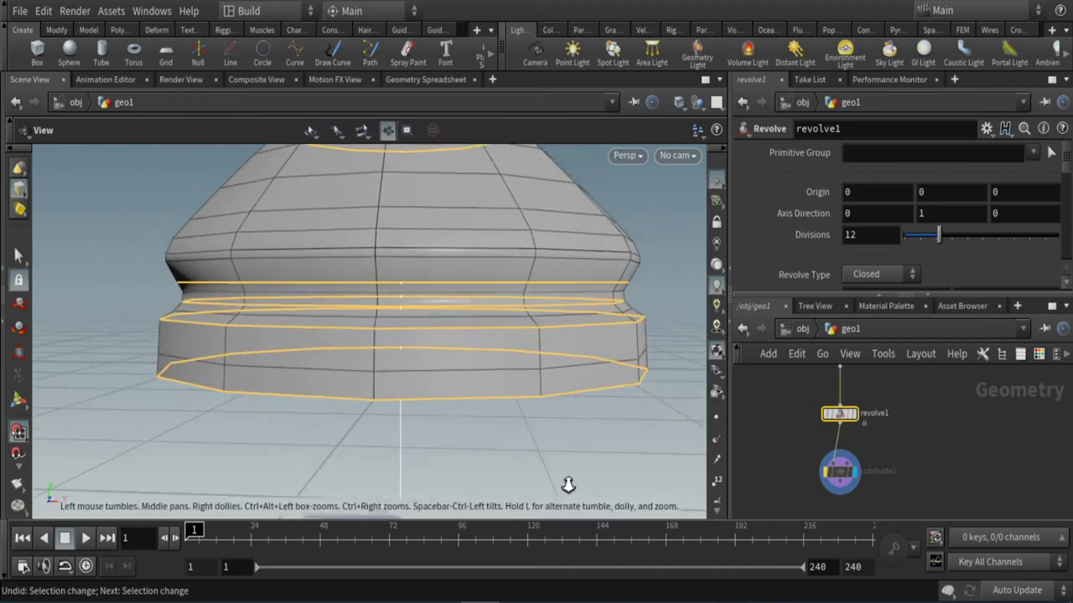
scroll(479, 411, "down", 3)
scroll(541, 343, "down", 2)
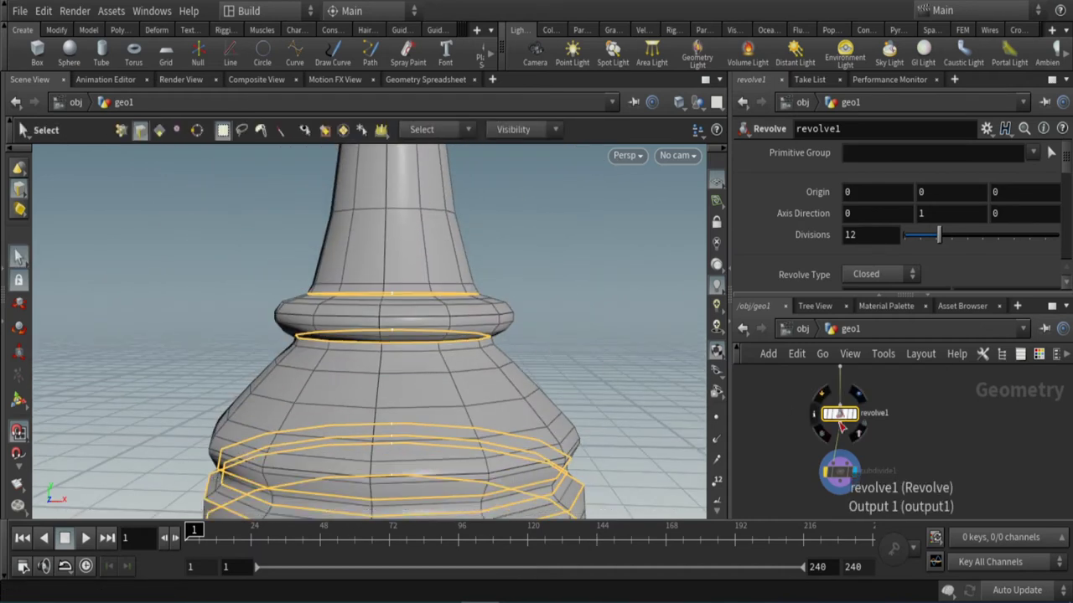
- Insert a Crease node on the wire between revolve1 and subdivide1
key("Tab")
type("crease")
key("Return")
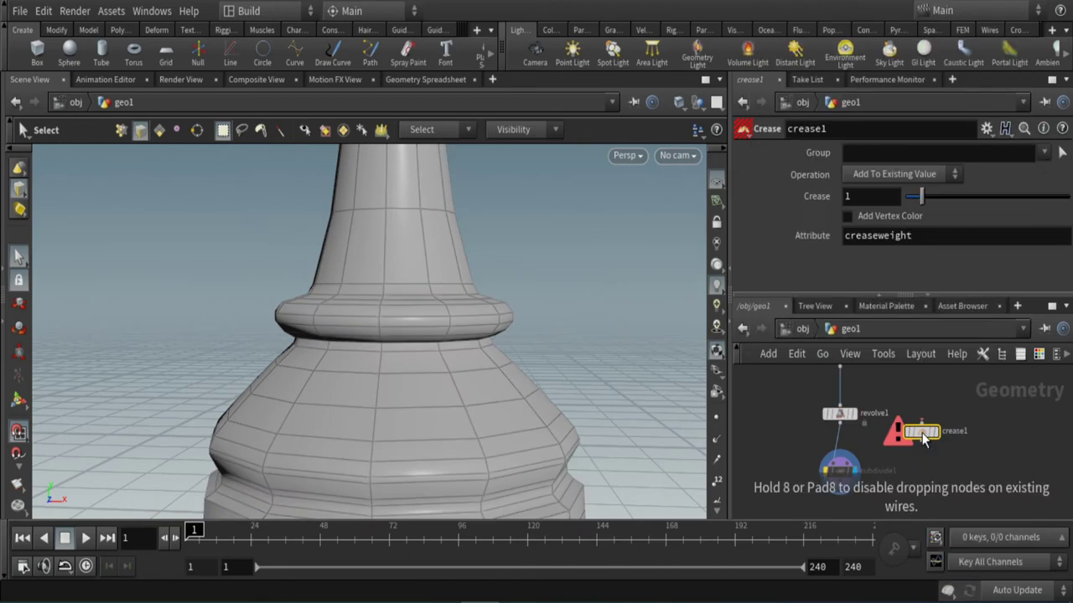
left_click(848, 451)
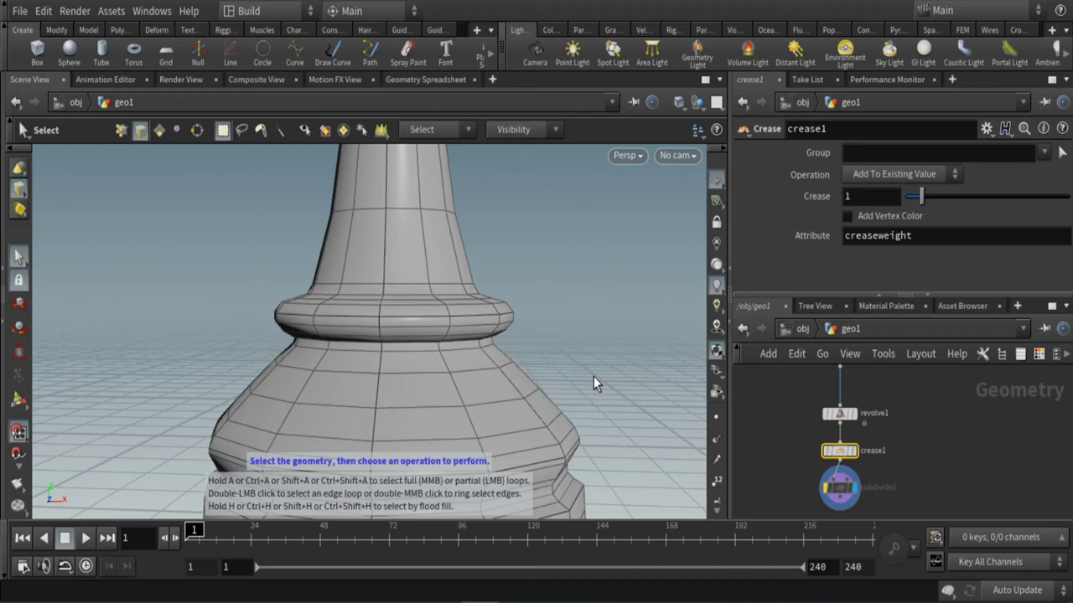
- Display the subdivided pawn and zoom in on its base and collar to compare the crease
key("Escape")
mouse_move(592, 378)
left_mouse_down()
mouse_move(528, 293)
mouse_move(616, 479)
left_mouse_up()
mouse_move(616, 479)
right_mouse_down()
mouse_move(570, 411)
mouse_move(586, 366)
mouse_move(545, 230)
mouse_move(498, 400)
right_mouse_up()
middle_click_drag(498, 401, 479, 408)
key("s")
left_click(825, 486)
key("Escape")
mouse_move(544, 385)
right_mouse_down()
mouse_move(522, 347)
mouse_move(481, 372)
mouse_move(503, 367)
mouse_move(555, 246)
right_mouse_up()
middle_click_drag(489, 278, 522, 367)
mouse_move(521, 368)
right_mouse_down()
mouse_move(567, 374)
mouse_move(498, 366)
mouse_move(529, 361)
mouse_move(566, 300)
right_mouse_up()
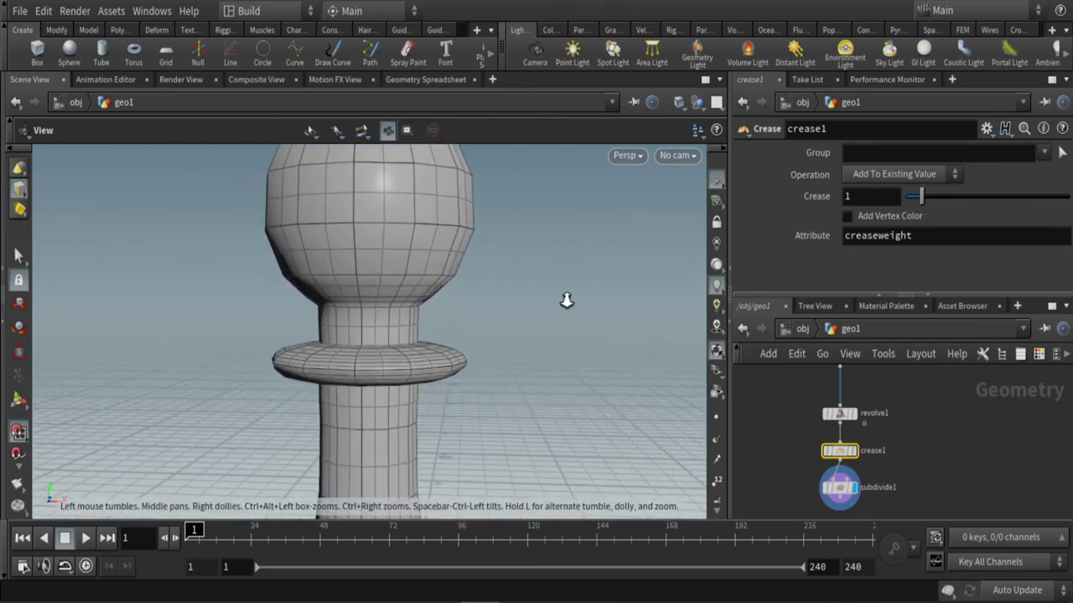
middle_click_drag(501, 374, 531, 309)
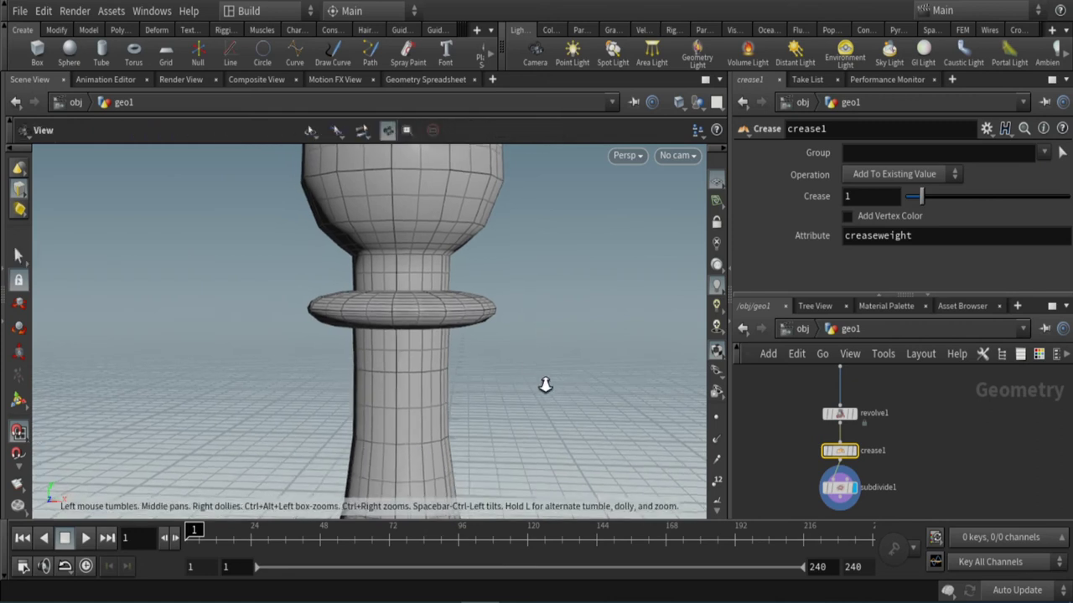
right_click_drag(545, 385, 525, 287)
key("Escape")
mouse_move(929, 426)
middle_mouse_down()
mouse_move(924, 476)
mouse_move(922, 394)
middle_mouse_up()
- Compare the mesh before and after subdivision, then raise subdivide1's Depth to 2
left_click(858, 427)
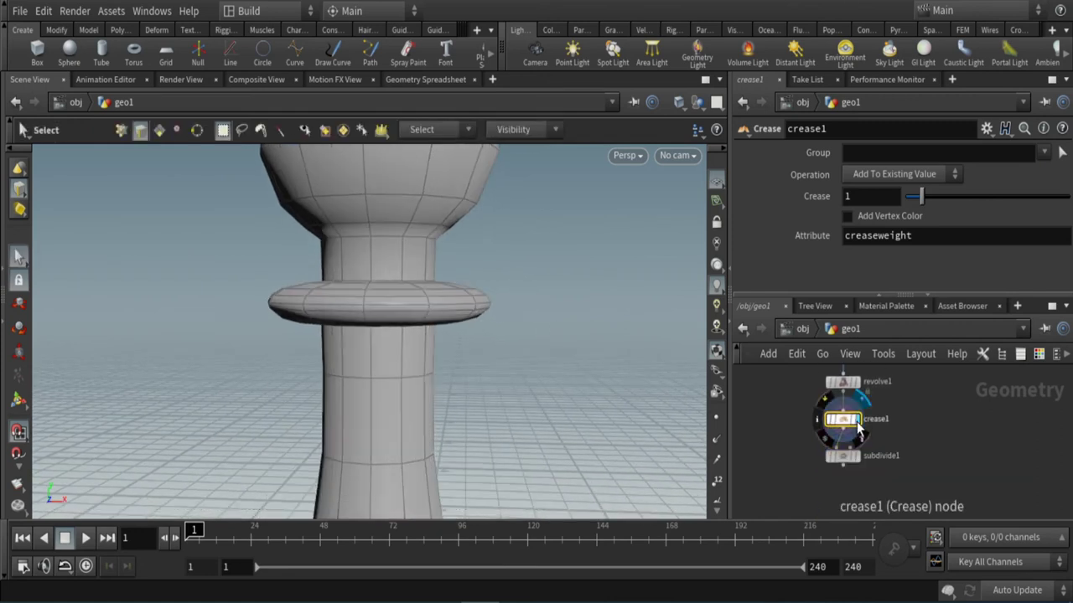
left_click(859, 465)
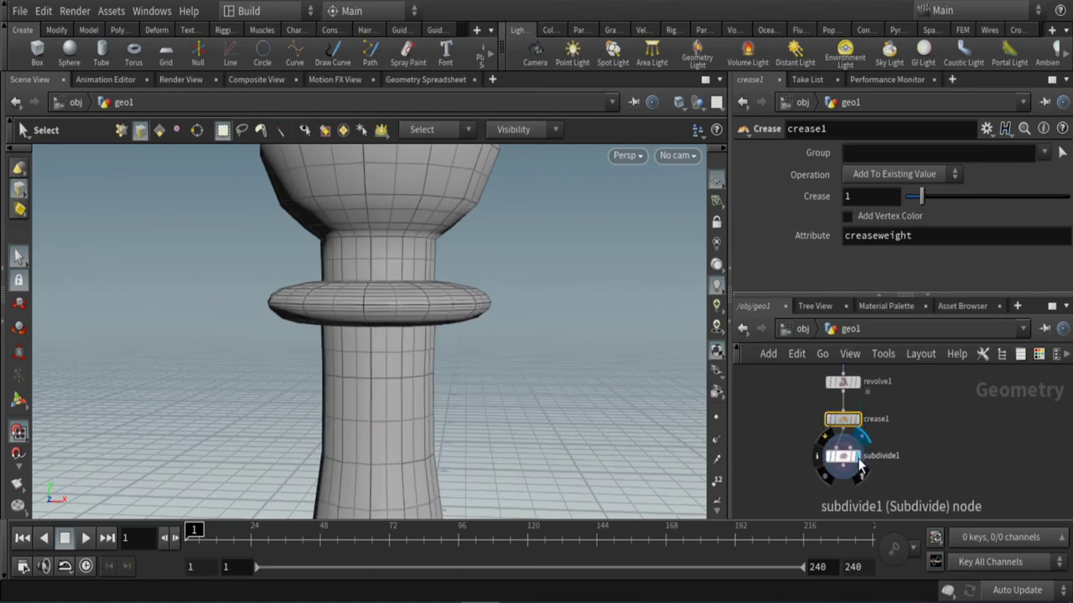
left_click(844, 456)
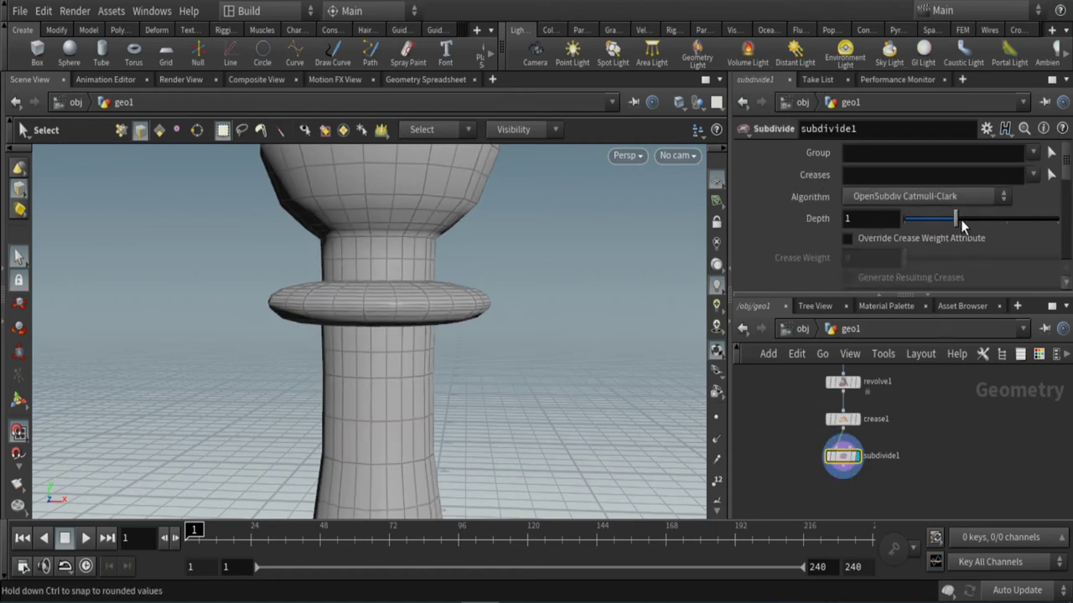
left_click_drag(961, 220, 984, 222)
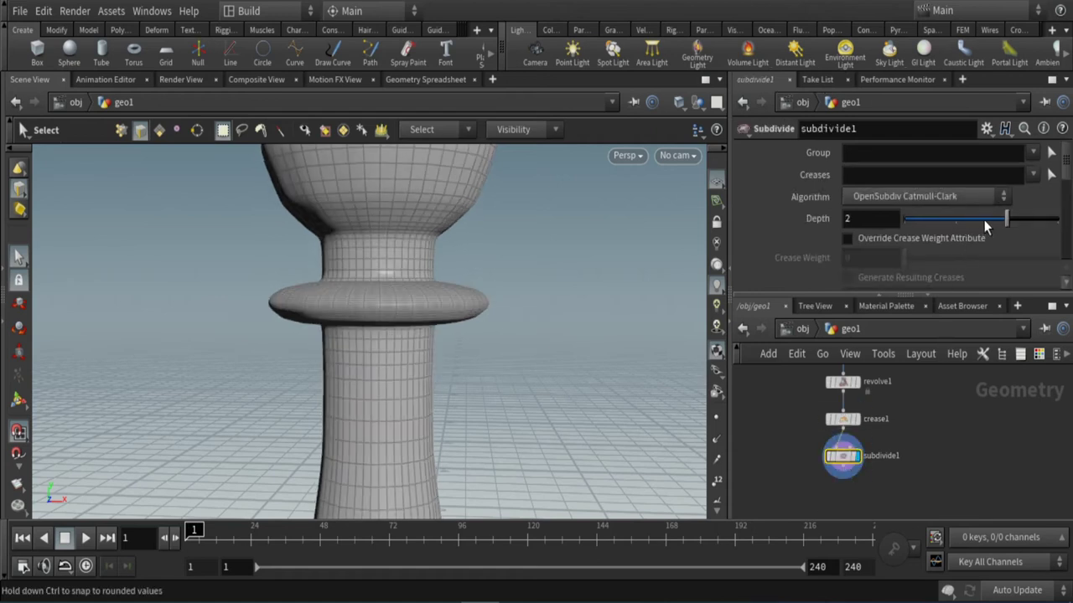
- Set crease1's crease strength to 1.49 and inspect the subdivided pawn
left_click(847, 423)
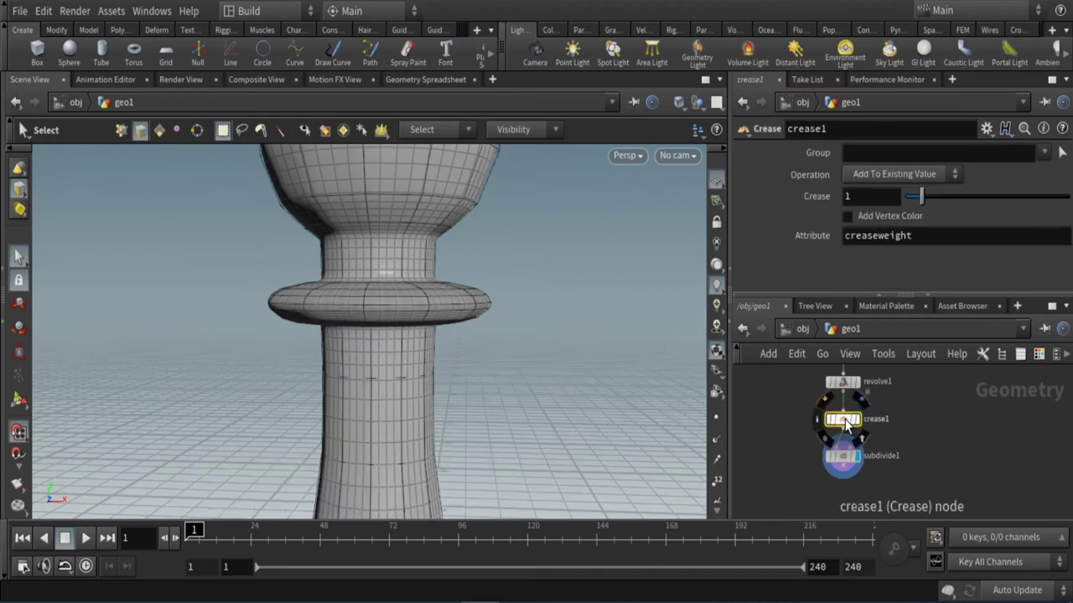
left_click(857, 419)
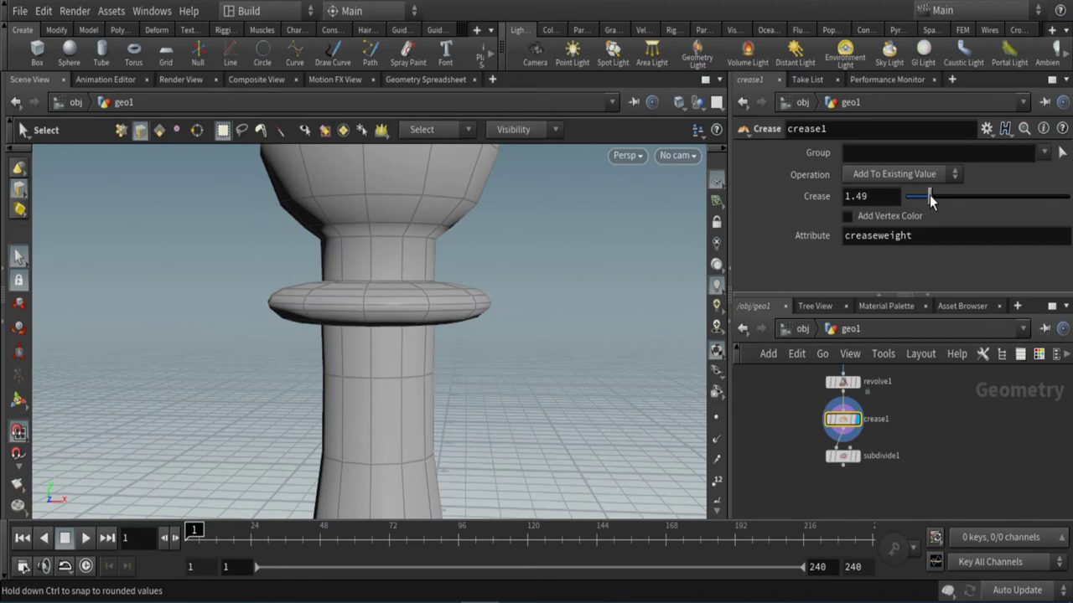
left_click(856, 456)
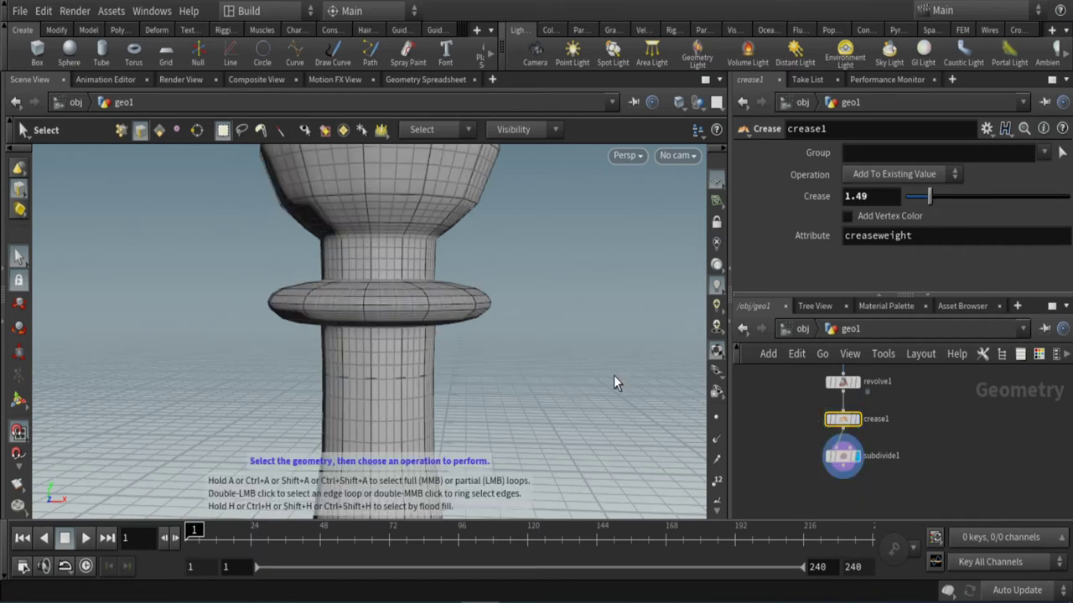
left_click(19, 400)
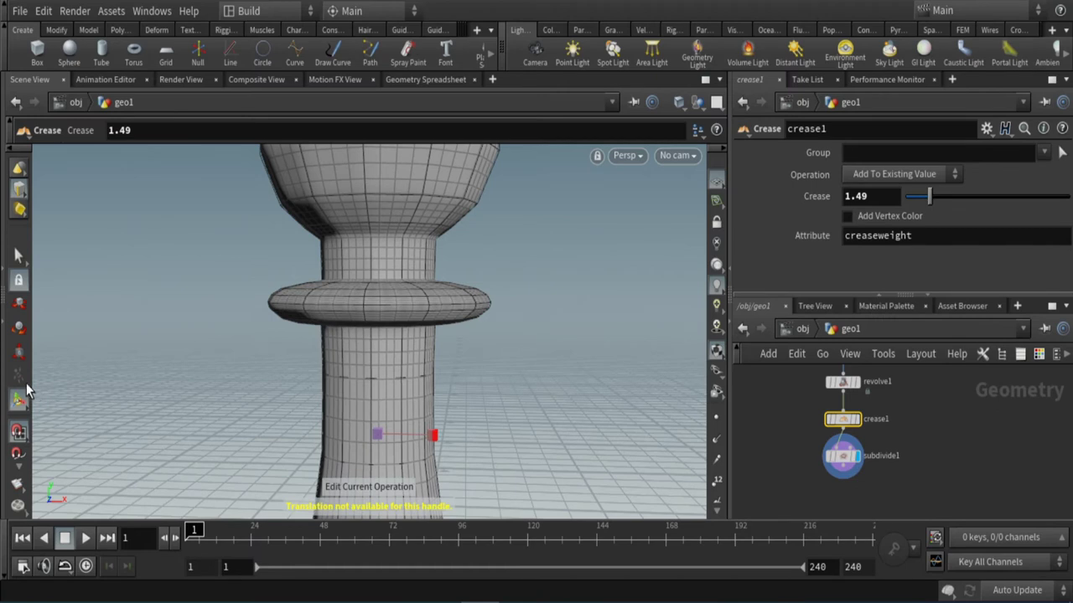
left_click(18, 304)
key("Escape")
mouse_move(547, 418)
left_mouse_down()
mouse_move(491, 383)
mouse_move(486, 319)
mouse_move(575, 397)
mouse_move(585, 430)
mouse_move(561, 313)
mouse_move(594, 430)
mouse_move(469, 240)
mouse_move(486, 251)
left_mouse_up()
- Set subdivide1's Vertex Attributes to Sharpen Corners Only
left_click(842, 459)
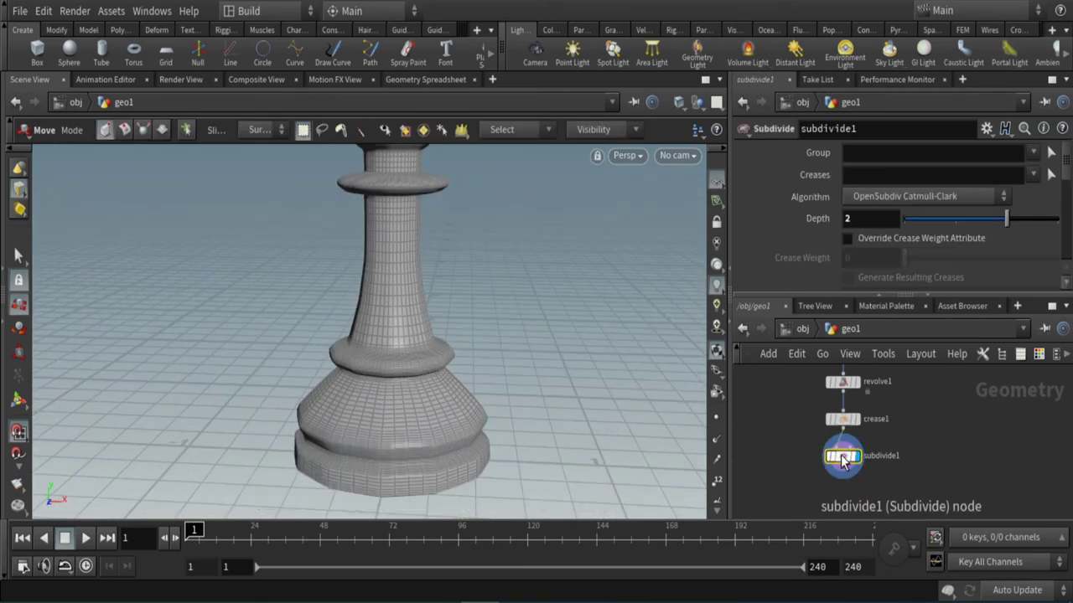
left_click_drag(1066, 165, 1066, 247)
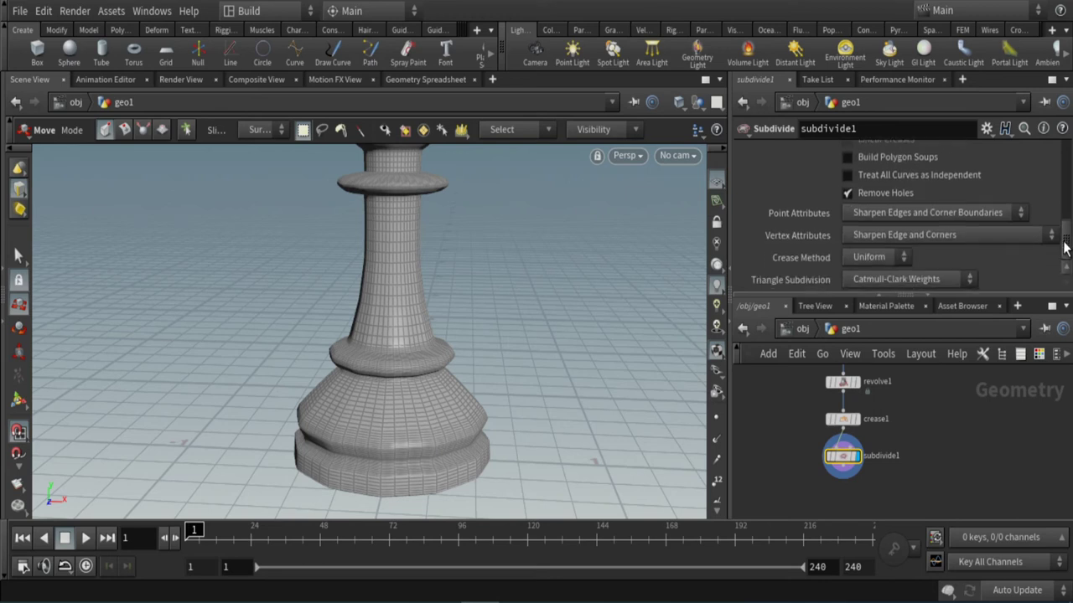
left_click(978, 233)
left_click(937, 269)
- Switch the viewport to Flat Shaded, then return to object level and back into geo1
left_click(681, 103)
left_click(704, 223)
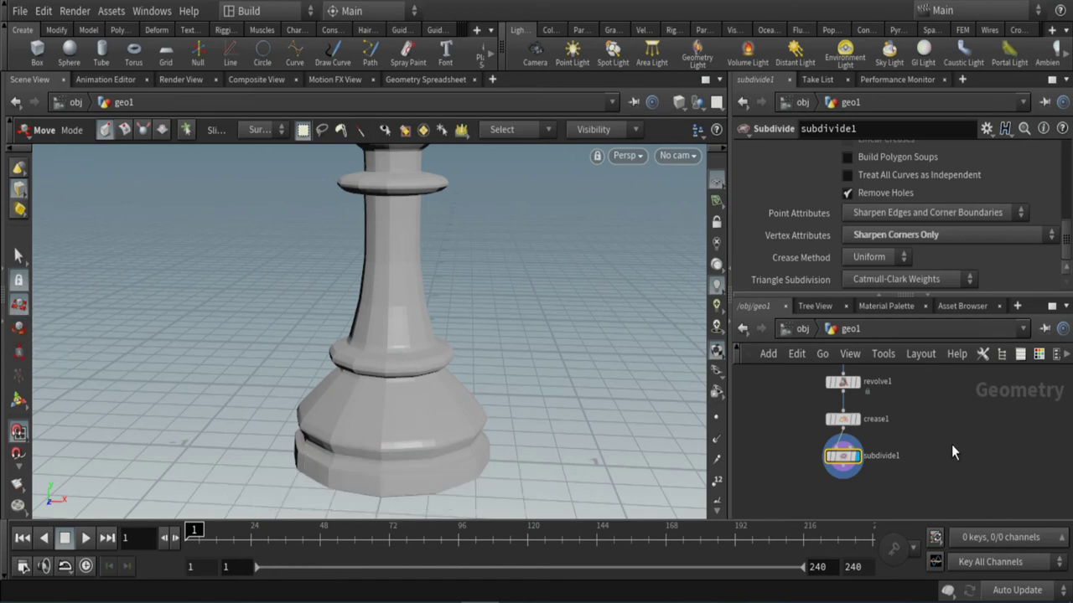
left_click(803, 329)
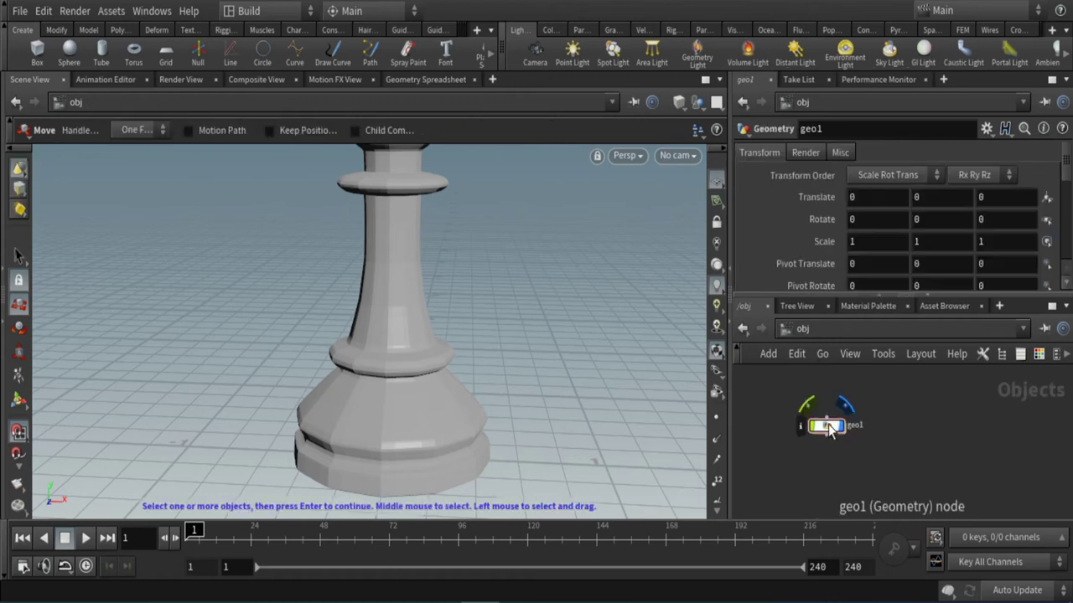
double_click(826, 426)
- Try lowering crease1's strength toward zero, then undo the change
double_click(868, 414)
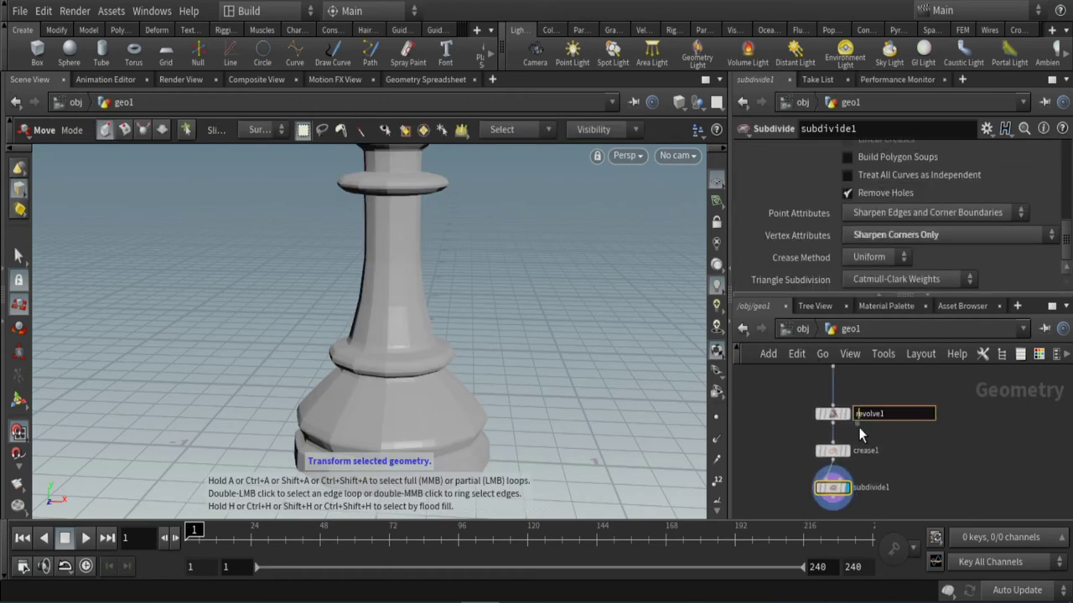
left_click(833, 453)
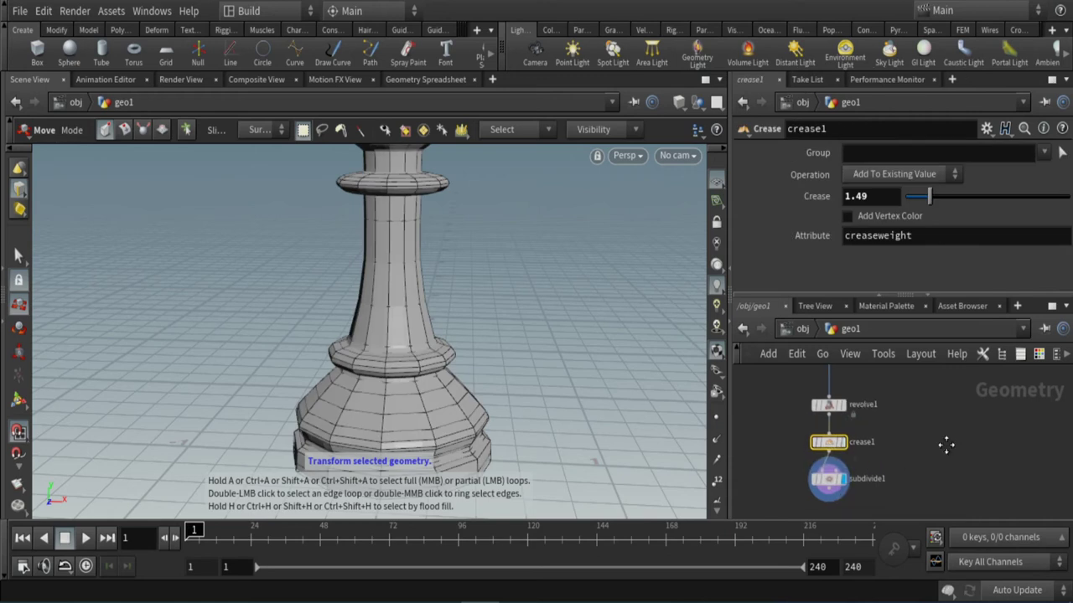
left_click_drag(929, 197, 906, 196)
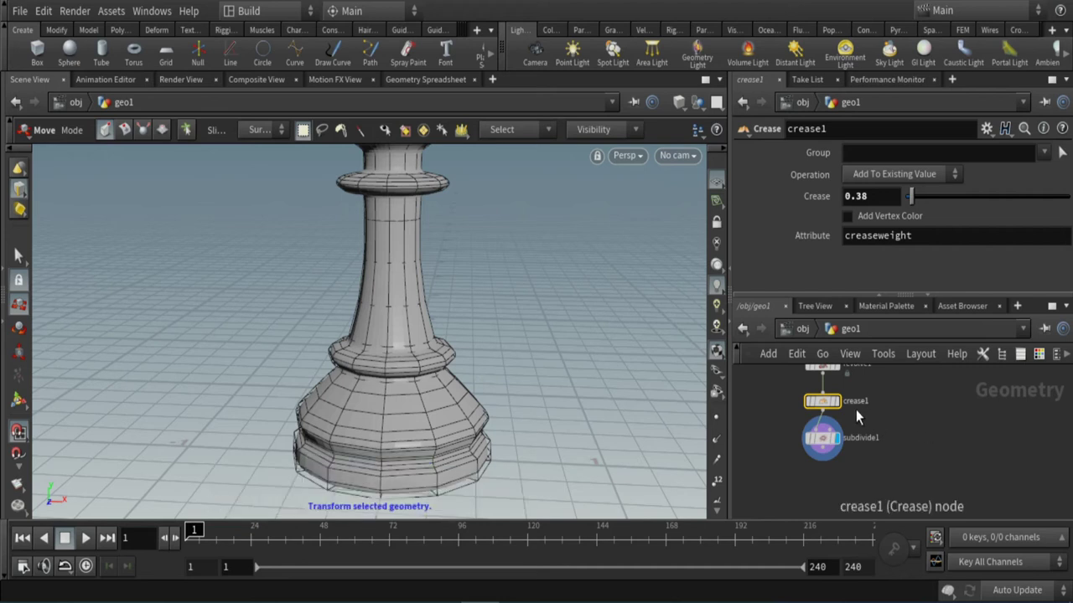
key("ctrl+z")
key("ctrl+z")
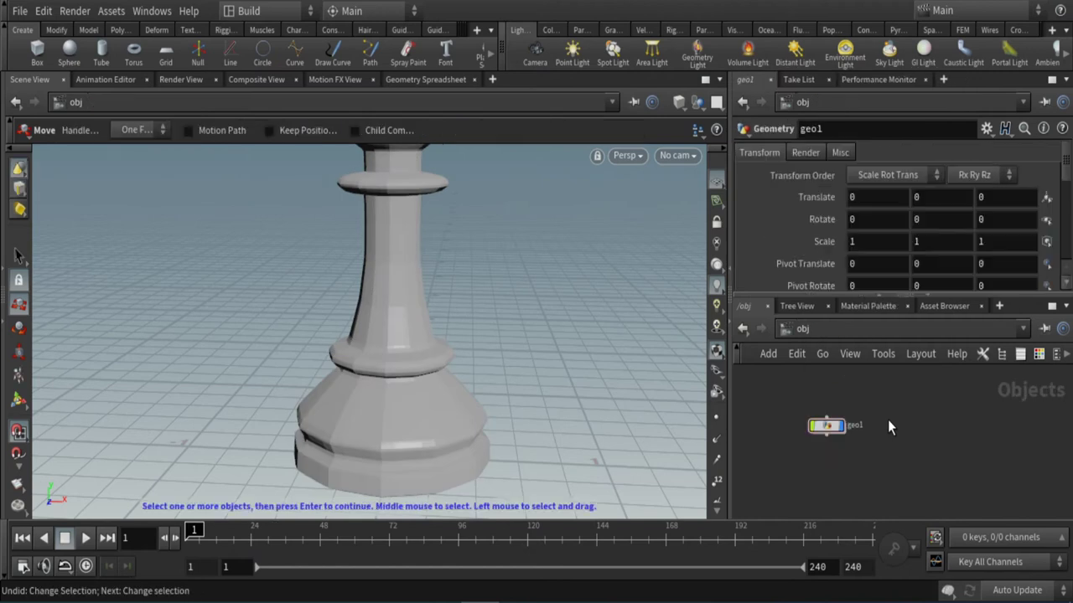
- Delete crease1 so revolve1 feeds subdivide1, and bypass subdivide1 to see the faceted pawn
double_click(826, 426)
left_click(823, 402)
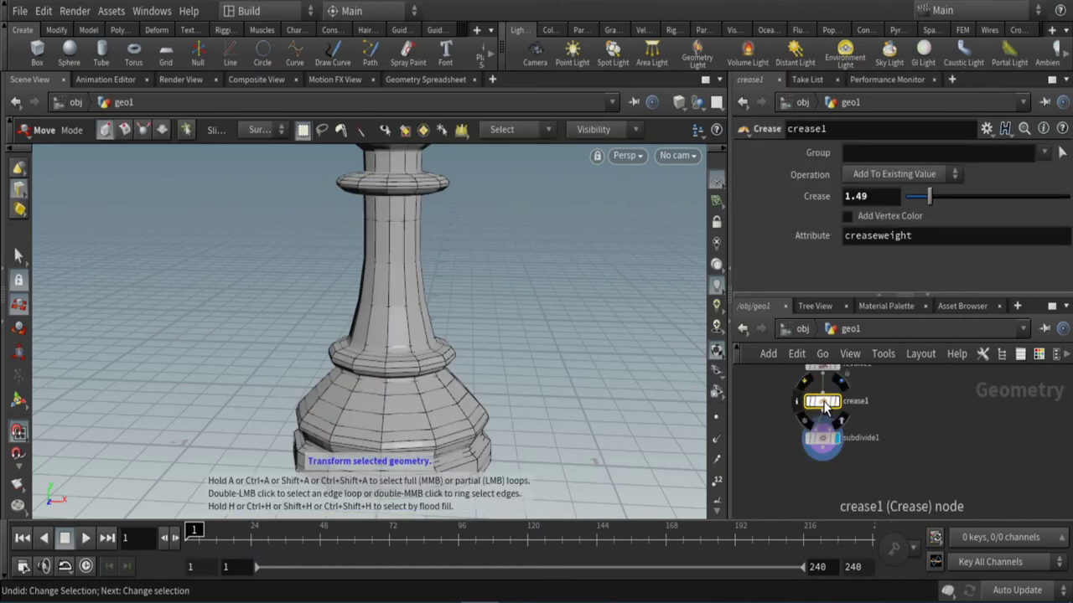
key("Delete")
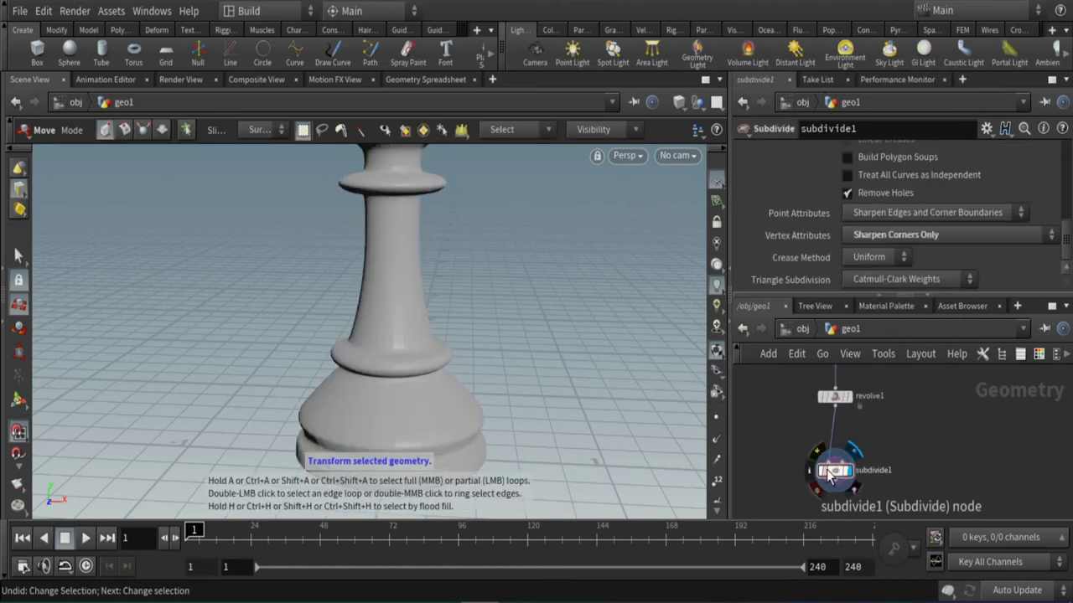
left_click(823, 470)
left_click(18, 256)
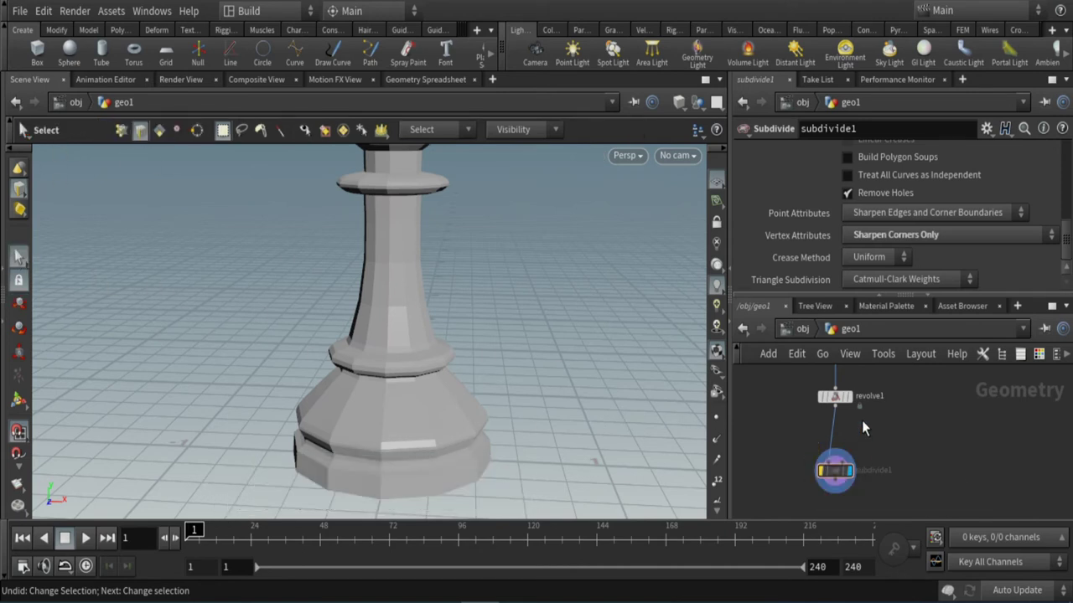
- Add a Crease with strength 0.34 on revolve1's ring edges and display the subdivided result
left_click(838, 397)
key("Tab")
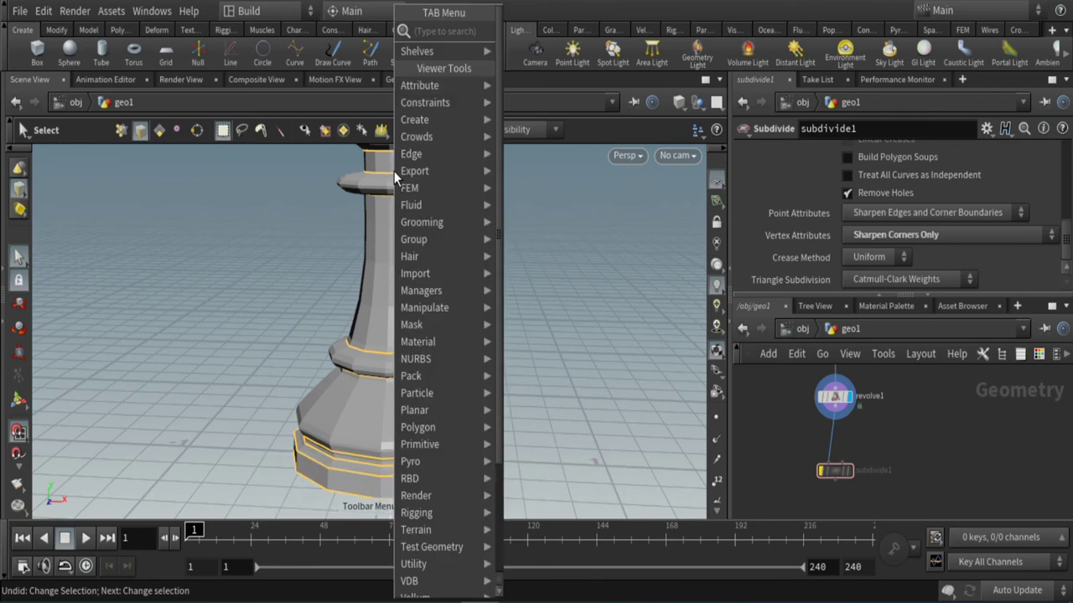
type("cre")
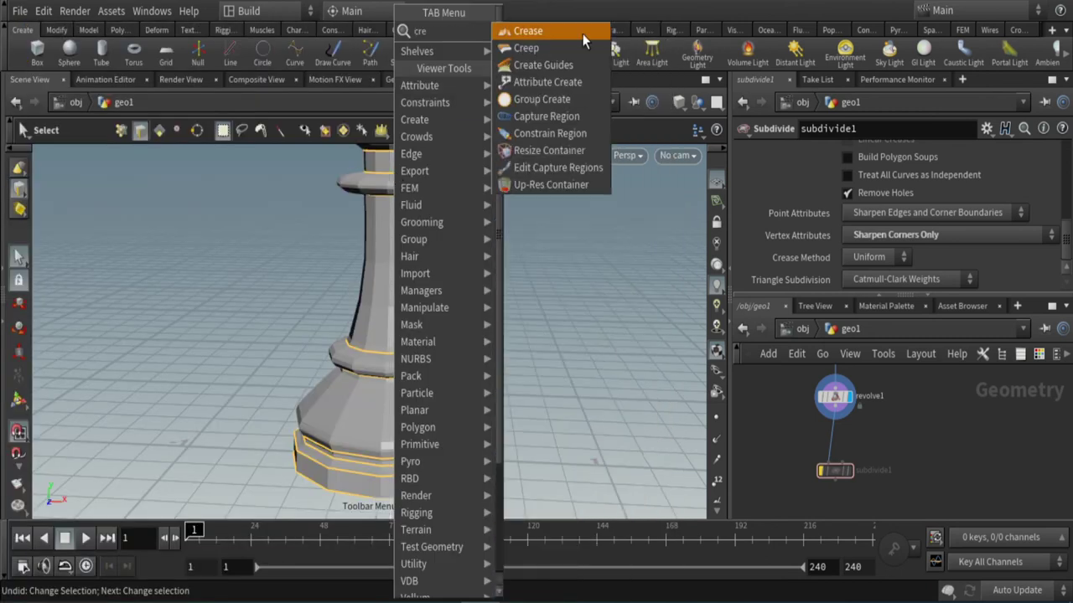
left_click(583, 32)
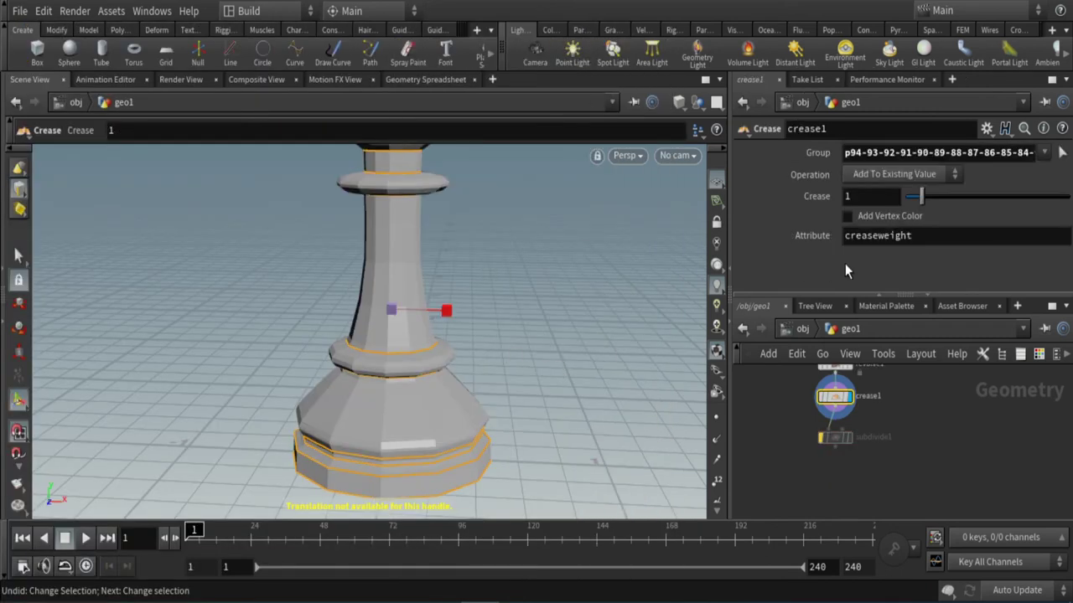
left_click_drag(911, 204, 916, 199)
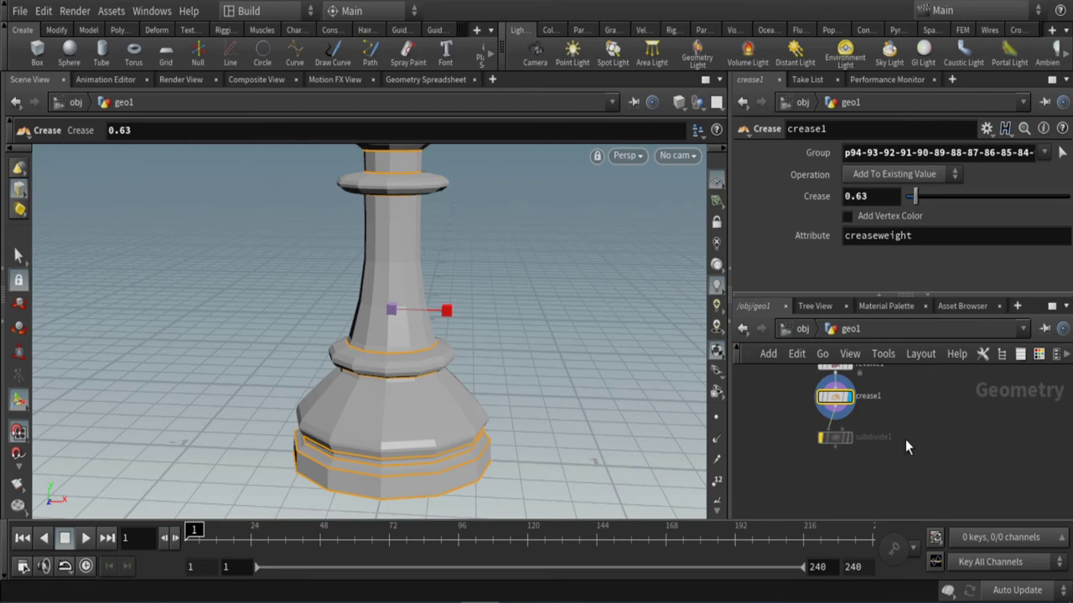
left_click(849, 436)
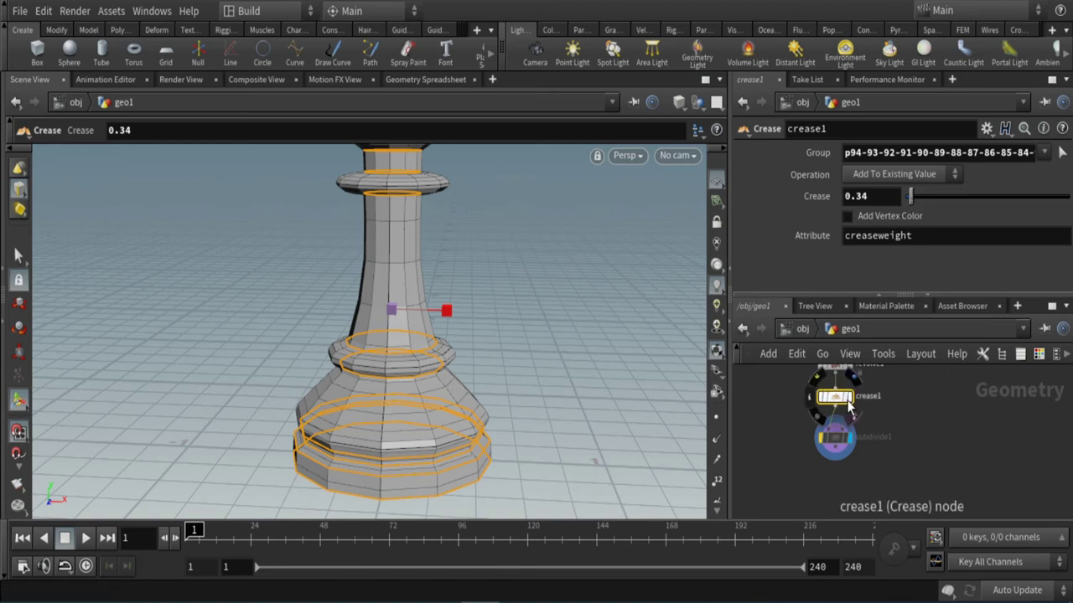
scroll(925, 412, "up", 2)
- Display subdivide1's smooth pawn in Flat Wire Shaded and tumble the view to frame it
left_click(842, 469)
mouse_move(829, 463)
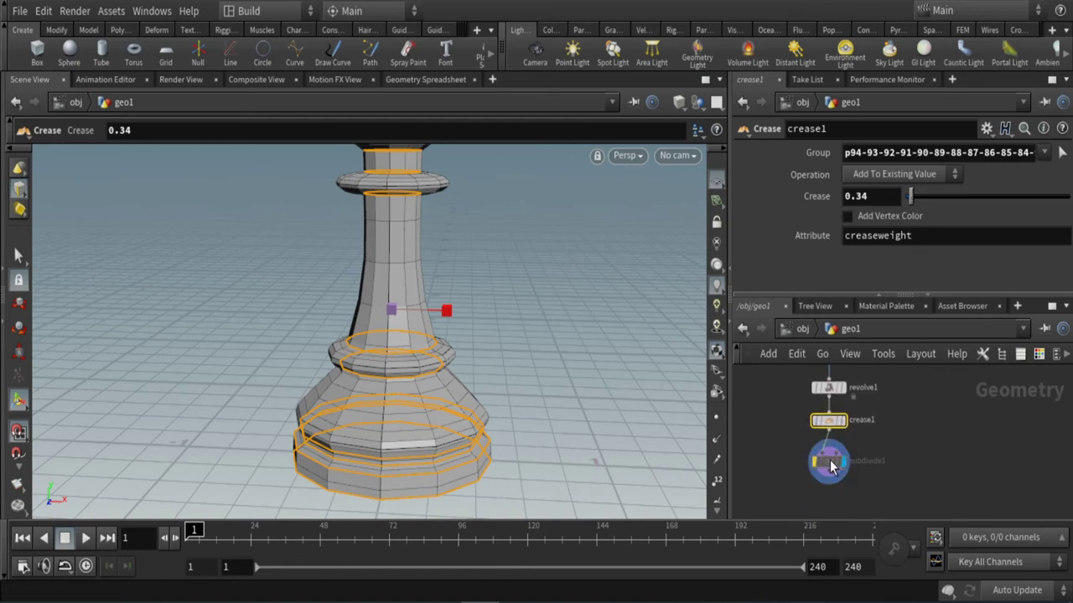
left_click(817, 467)
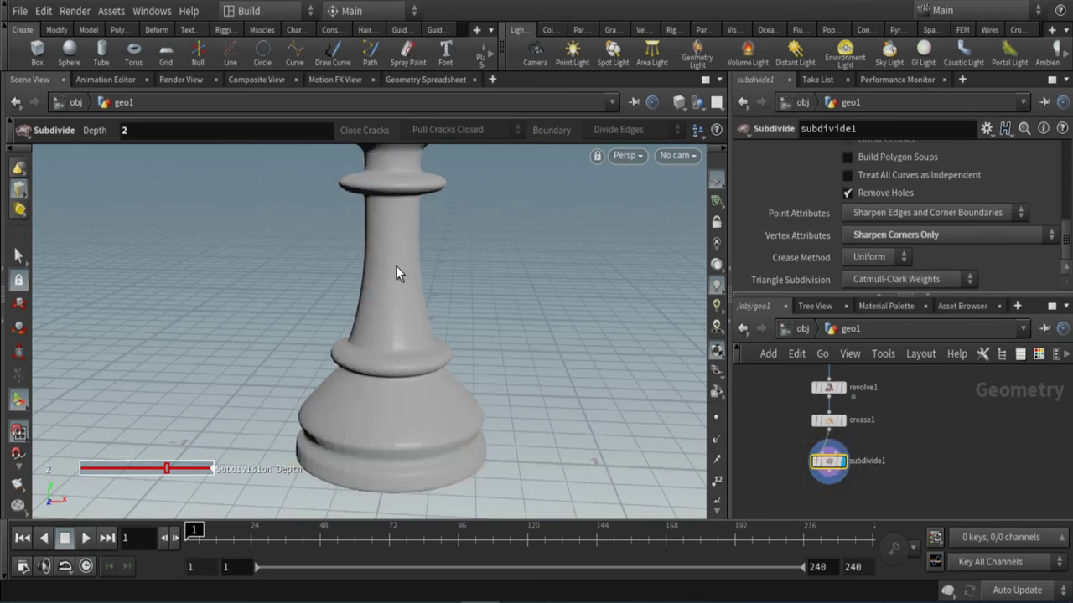
left_click(717, 264)
left_click(759, 241)
key("Escape")
mouse_move(508, 355)
left_mouse_down()
mouse_move(459, 311)
mouse_move(500, 312)
mouse_move(491, 358)
mouse_move(503, 366)
mouse_move(481, 355)
mouse_move(505, 321)
mouse_move(501, 341)
left_mouse_up()
key("Return")
left_click_drag(515, 376, 541, 405)
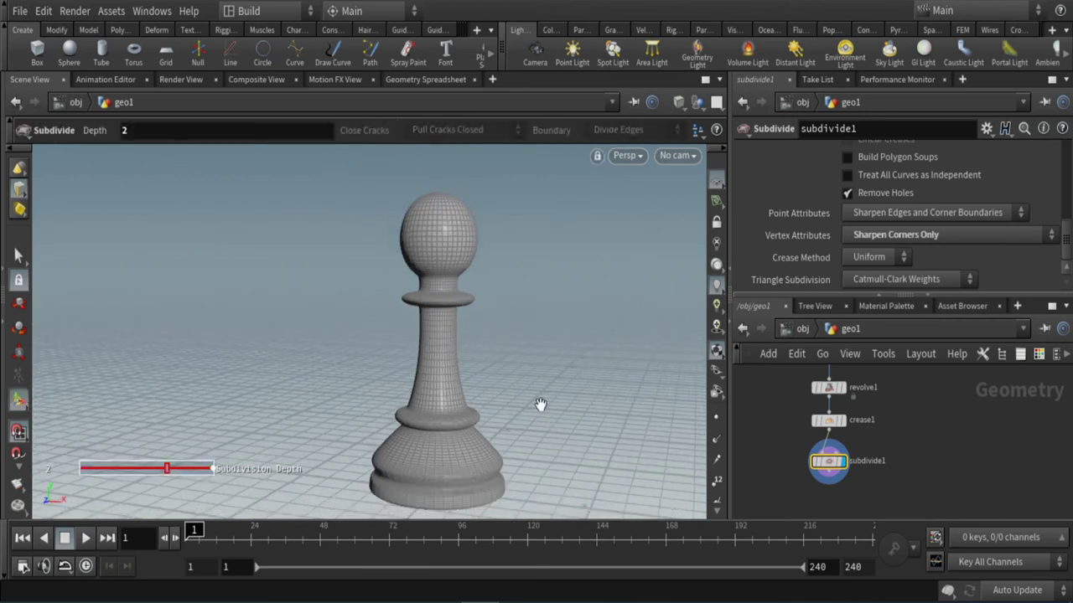
key("Tab")
- Create a new geo2 object and place a Sphere node inside it
type("geo")
key("Return")
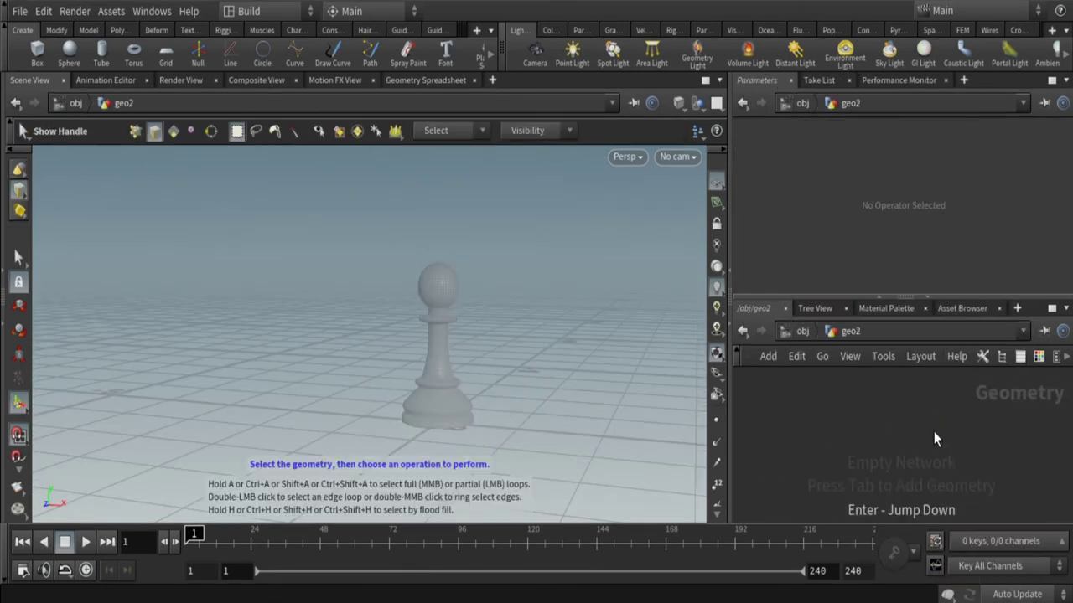
key("Tab")
type("sphere")
key("Return")
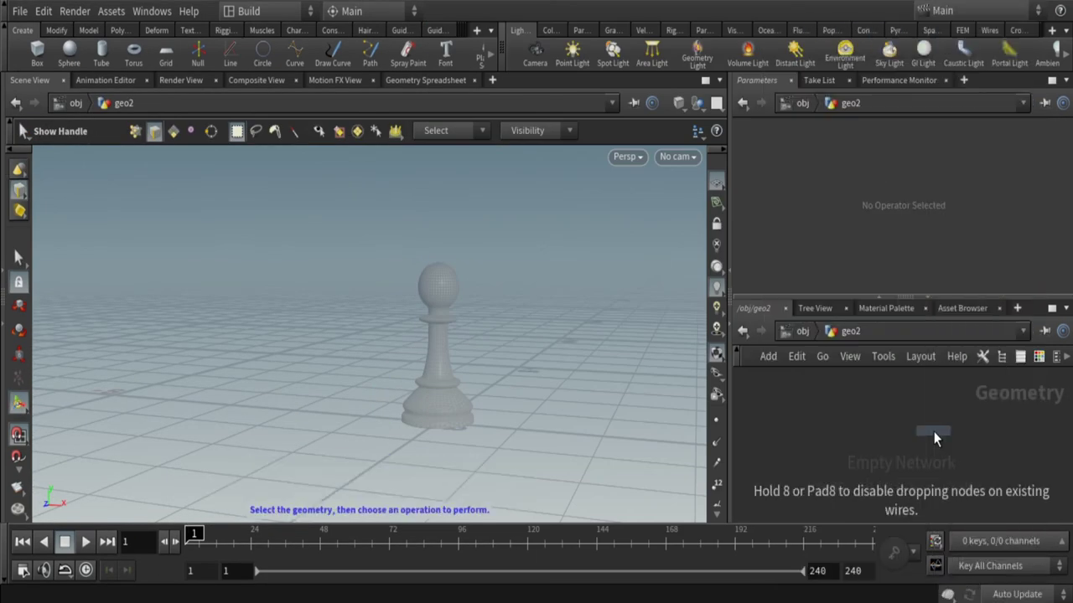
left_click(934, 431)
- Make the sphere a Polygon Mesh with 5 rows and 5 columns
left_click(945, 151)
left_click(919, 206)
scroll(1066, 208, "down", 2)
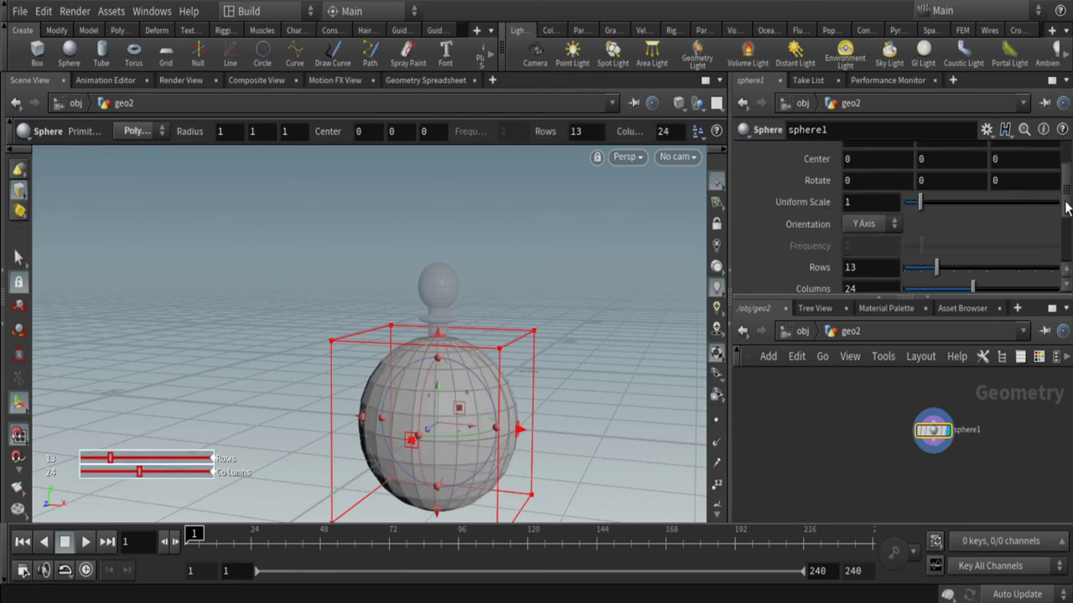
scroll(1066, 208, "down", 1)
mouse_move(936, 227)
left_mouse_down()
mouse_move(913, 234)
mouse_move(913, 260)
left_mouse_up()
scroll(943, 221, "up", 1)
scroll(955, 209, "down", 1)
scroll(963, 201, "down", 3)
scroll(990, 181, "up", 6)
- Set the sphere's connectivity to Triangles after trying Quadrilaterals and Reverse Triangles
left_click(939, 175)
left_click(885, 244)
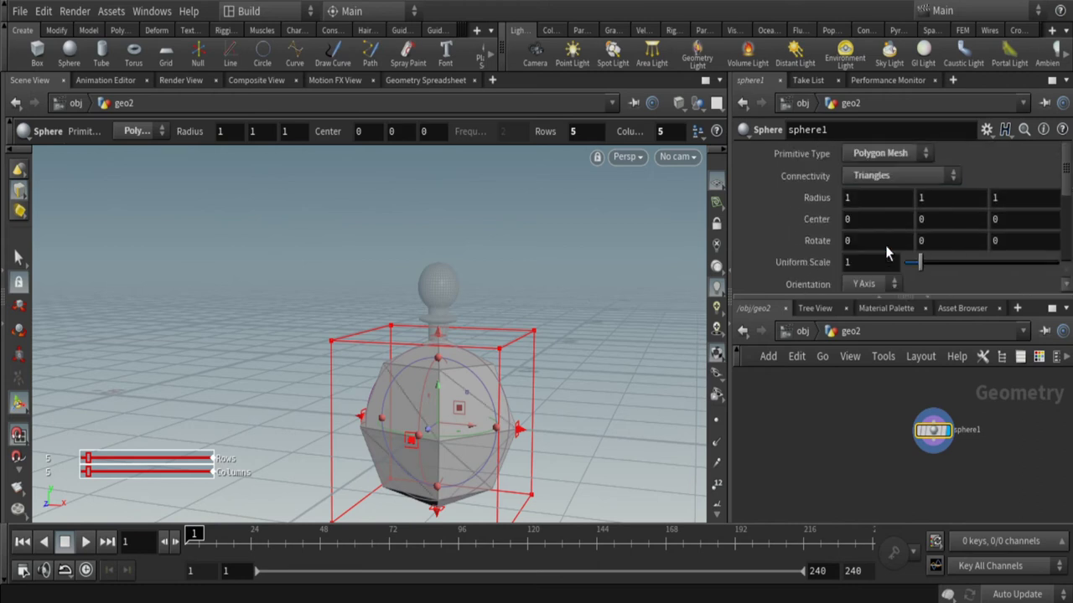
left_click(921, 173)
left_click(895, 263)
left_click(954, 175)
left_click(890, 290)
left_click(954, 176)
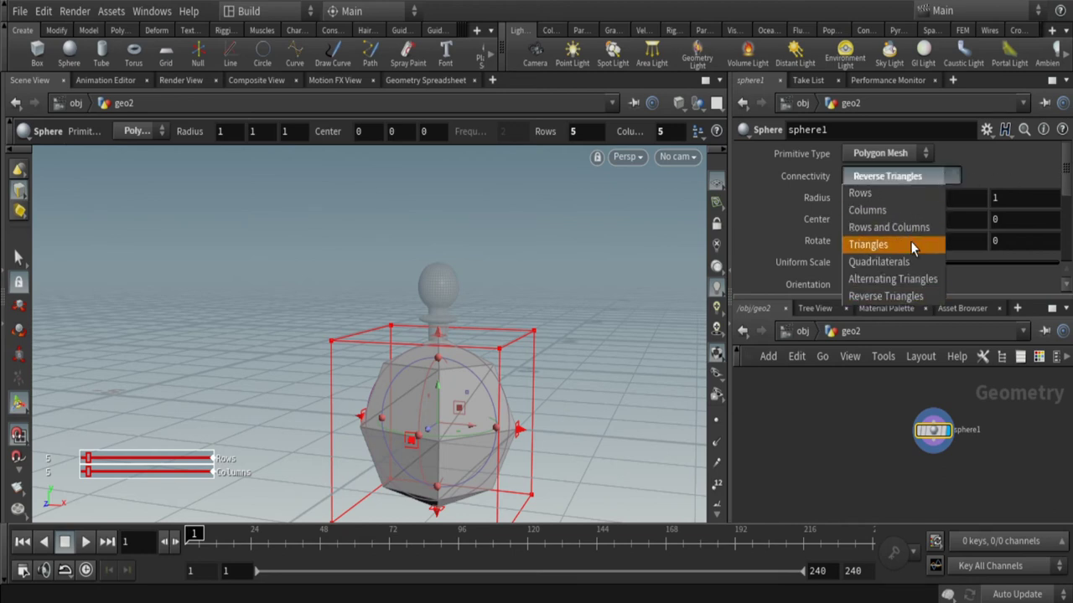
left_click(885, 242)
scroll(1061, 256, "down", 5)
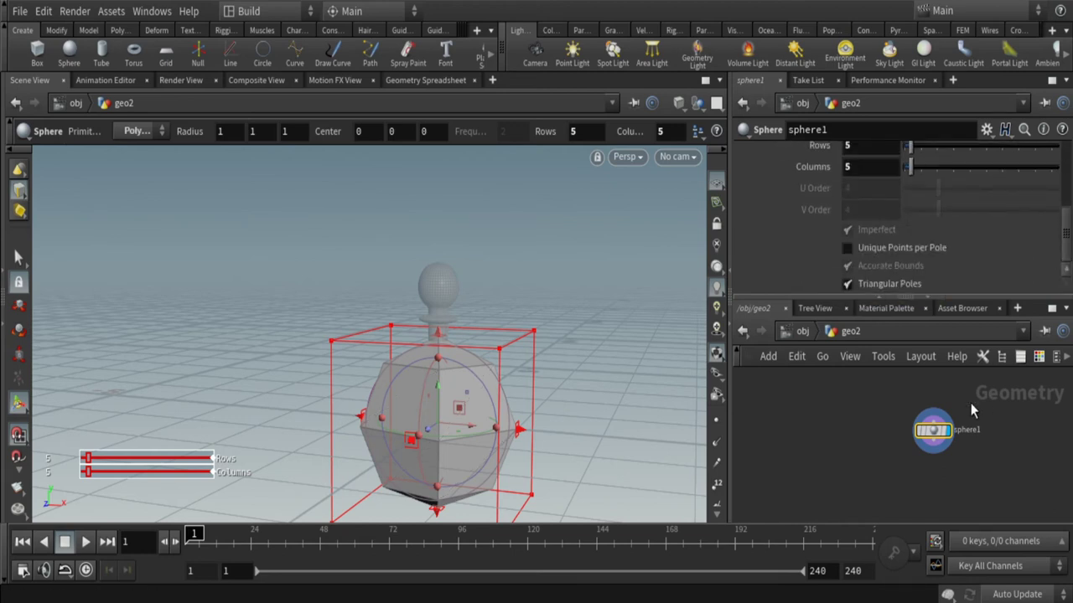
left_click_drag(933, 430, 850, 410)
- Add transform1 under sphere1 with Translate Y 3, then return to object level
key("Tab")
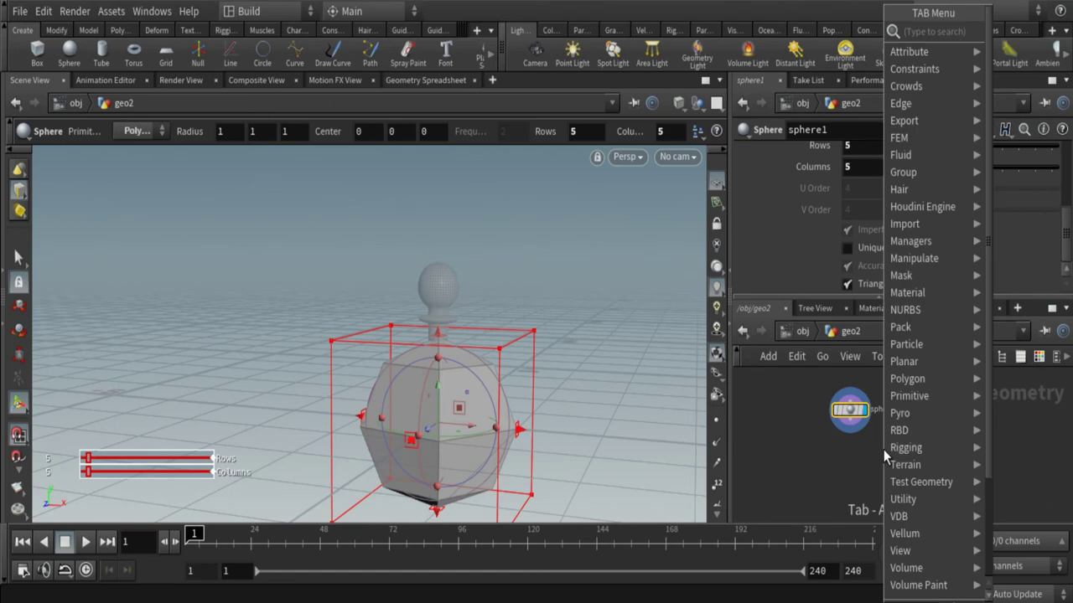
type("tra")
left_click(742, 66)
left_click(854, 458)
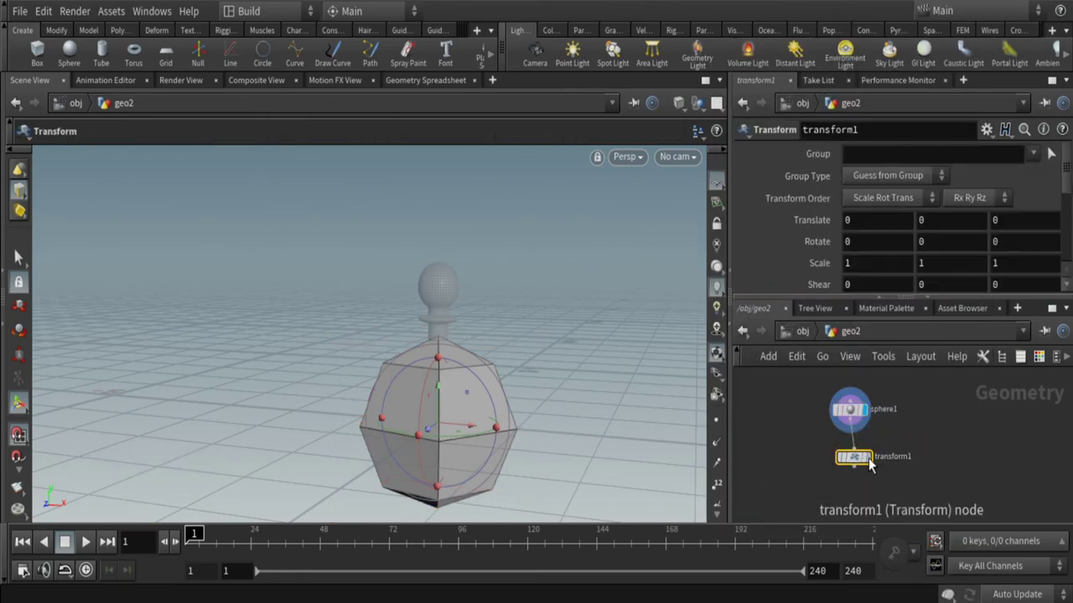
scroll(1068, 176, "down", 2)
scroll(1068, 176, "down", 3)
scroll(1070, 151, "up", 5)
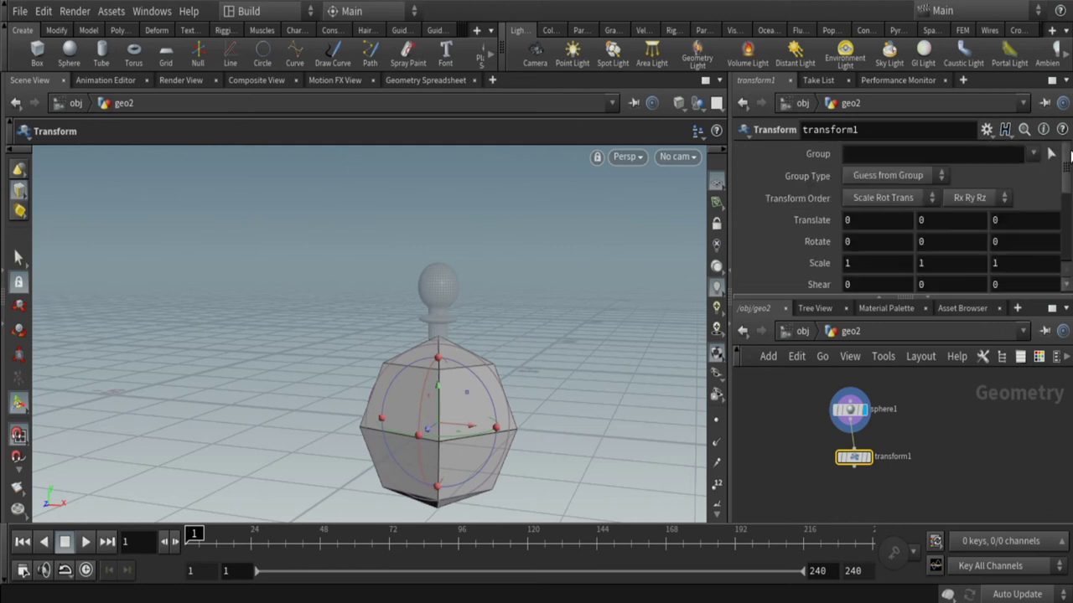
mouse_move(941, 221)
middle_mouse_down()
mouse_move(974, 261)
mouse_move(939, 210)
mouse_move(943, 230)
middle_mouse_up()
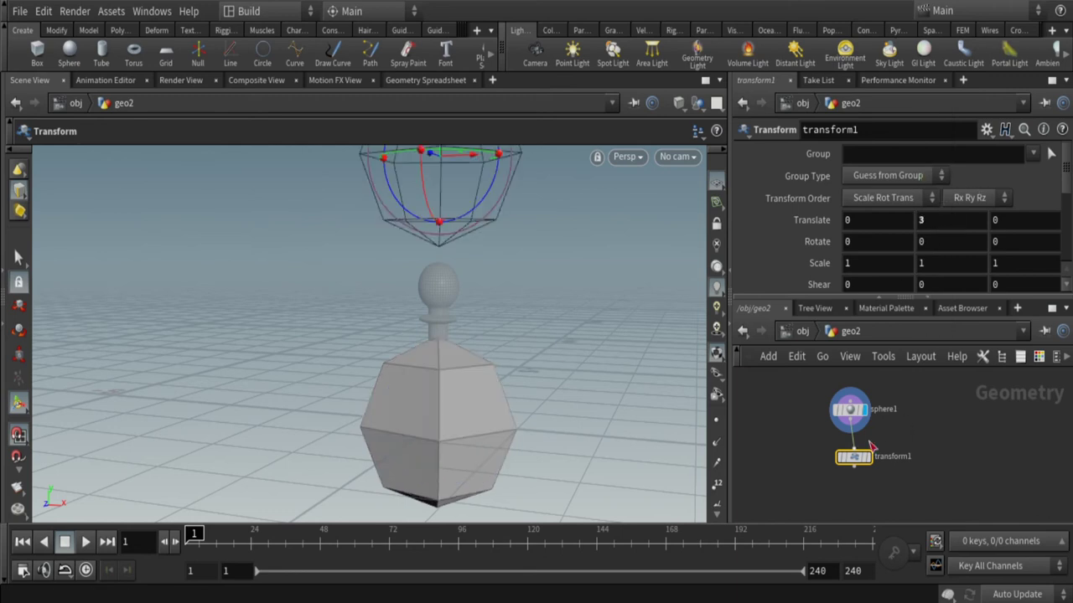
key("f")
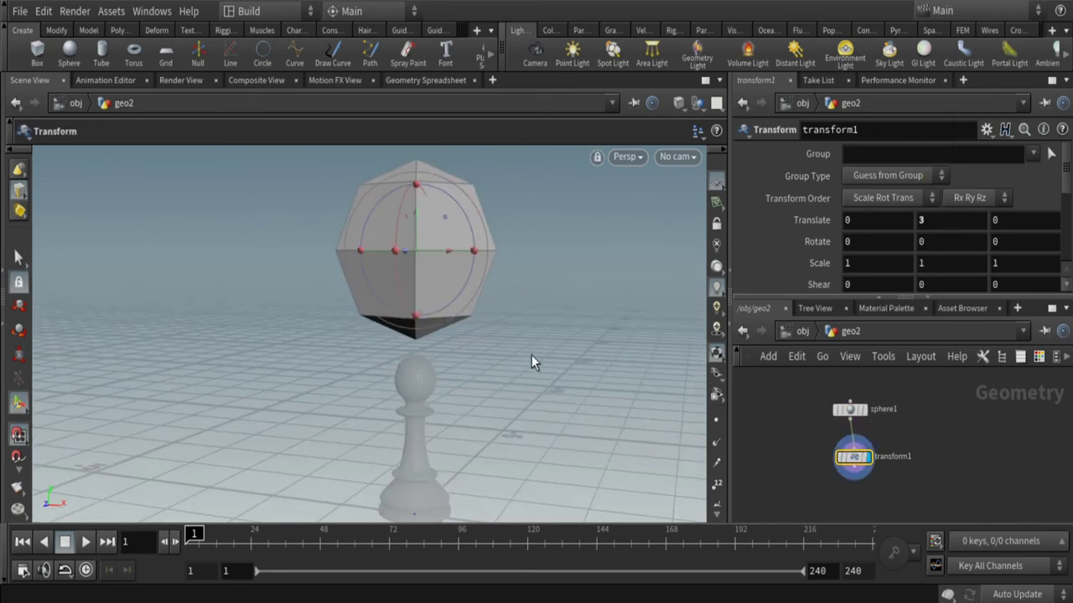
left_click(802, 331)
key("Escape")
mouse_move(512, 391)
left_mouse_down()
mouse_move(517, 363)
mouse_move(495, 333)
left_mouse_up()
- Create RBD Instanced Objects with pawn copies at the sphere's points
key("t")
left_click(674, 30)
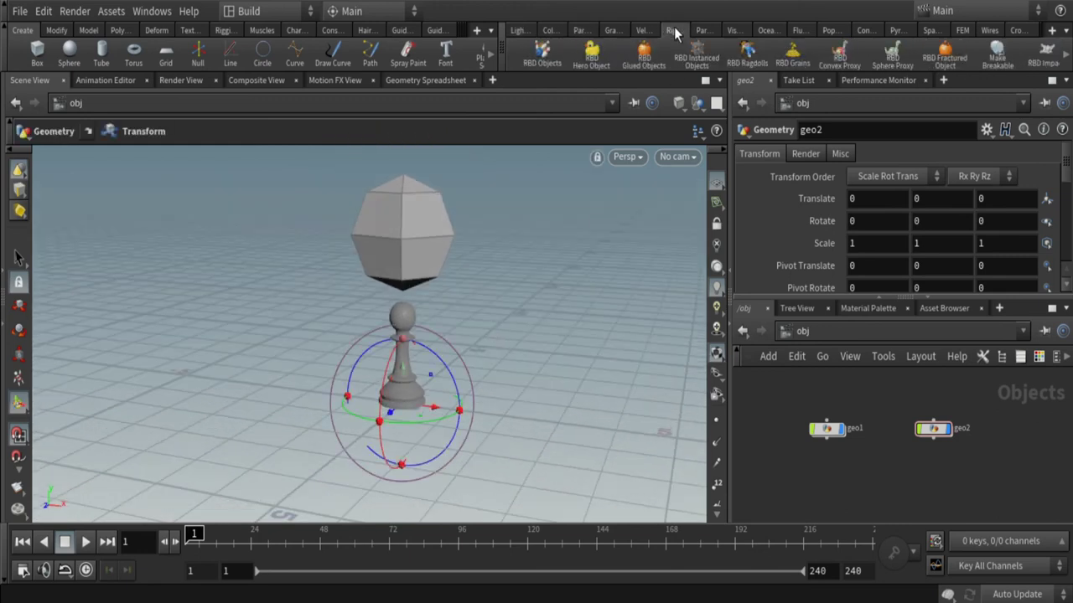
left_click(701, 62)
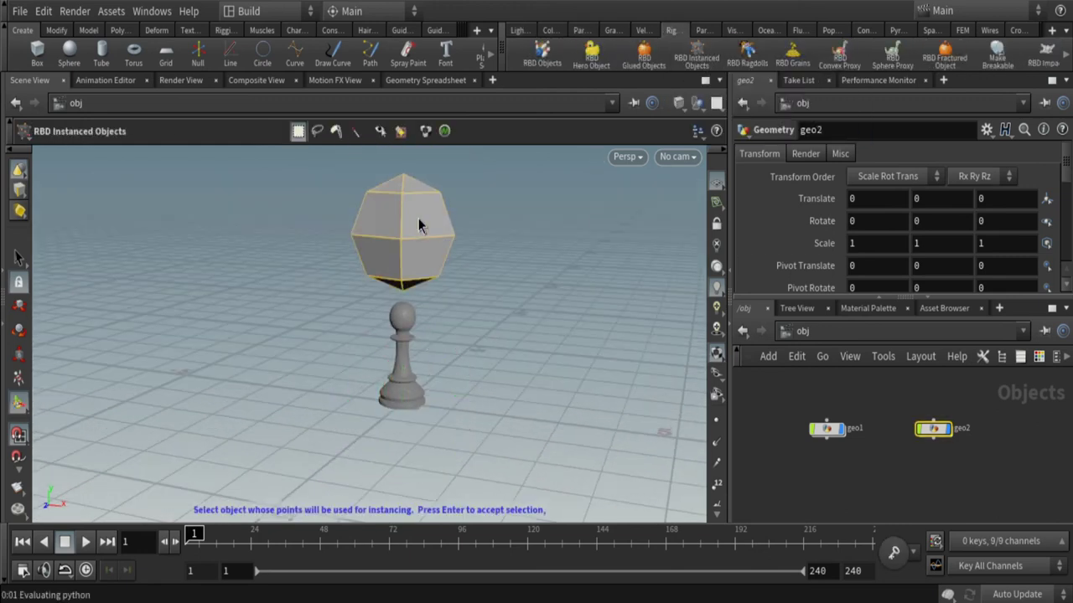
left_click(401, 356)
key("Return")
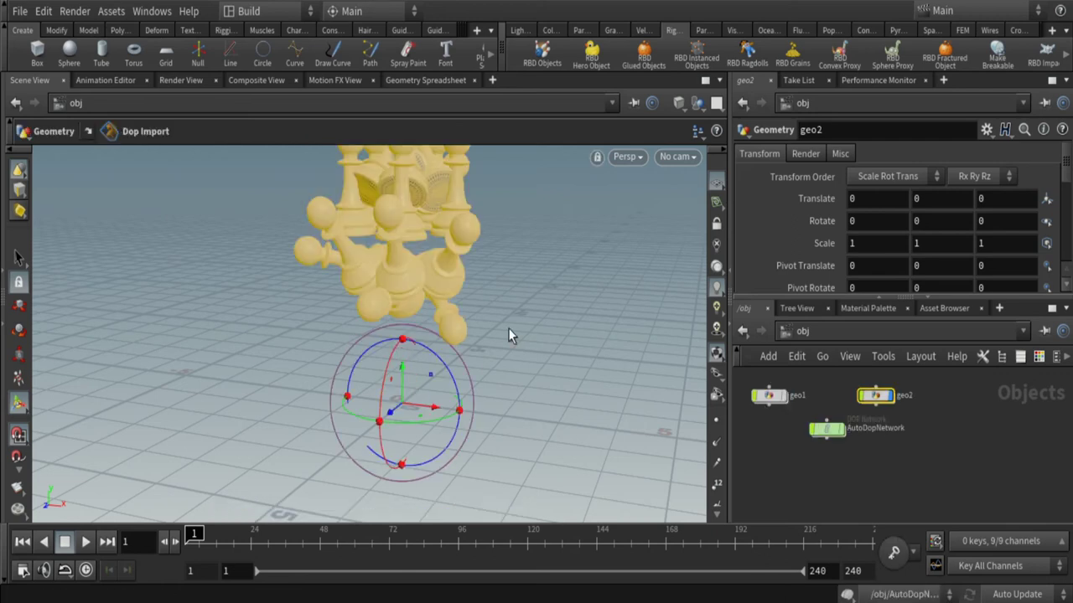
mouse_move(508, 328)
left_mouse_down()
mouse_move(580, 342)
mouse_move(558, 311)
mouse_move(575, 270)
left_mouse_up()
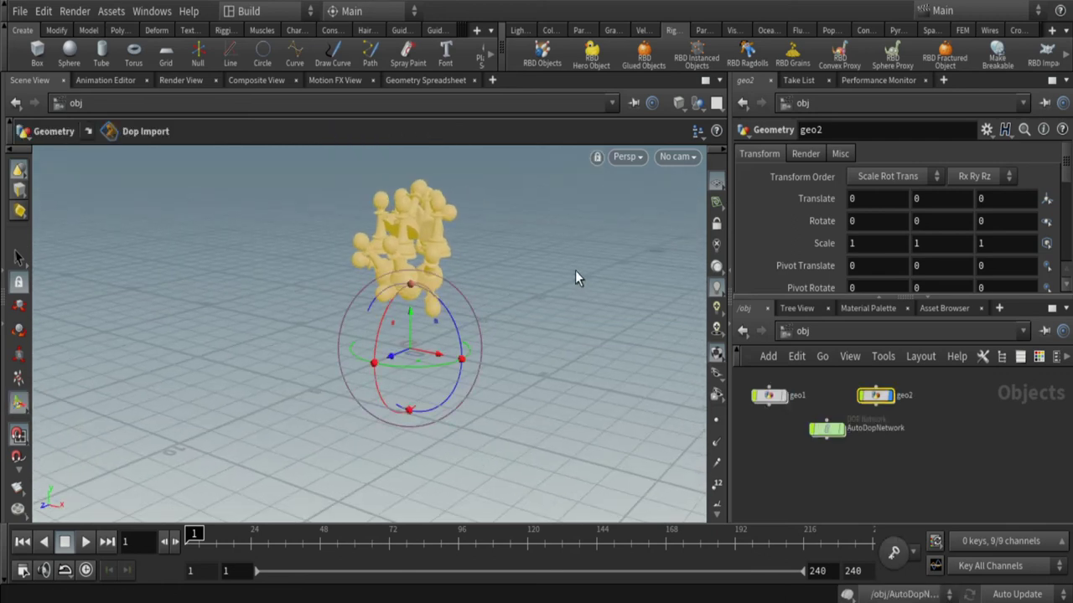
- Add a collision Ground Plane, simulate to frame 126, and hide the ground plane
left_click(549, 31)
left_click(681, 55)
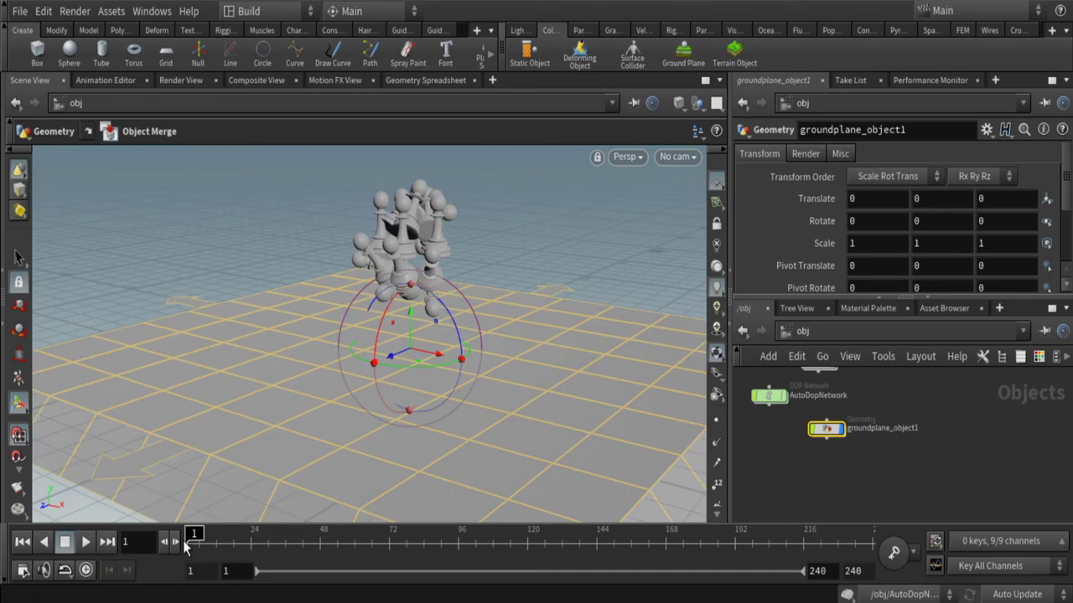
left_click(85, 542)
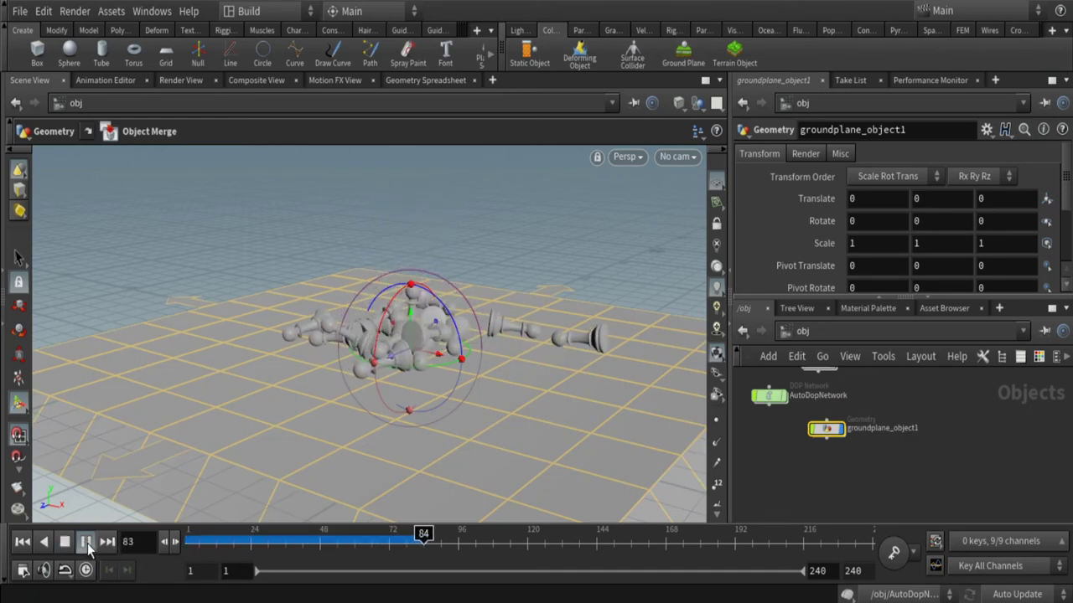
left_click(87, 542)
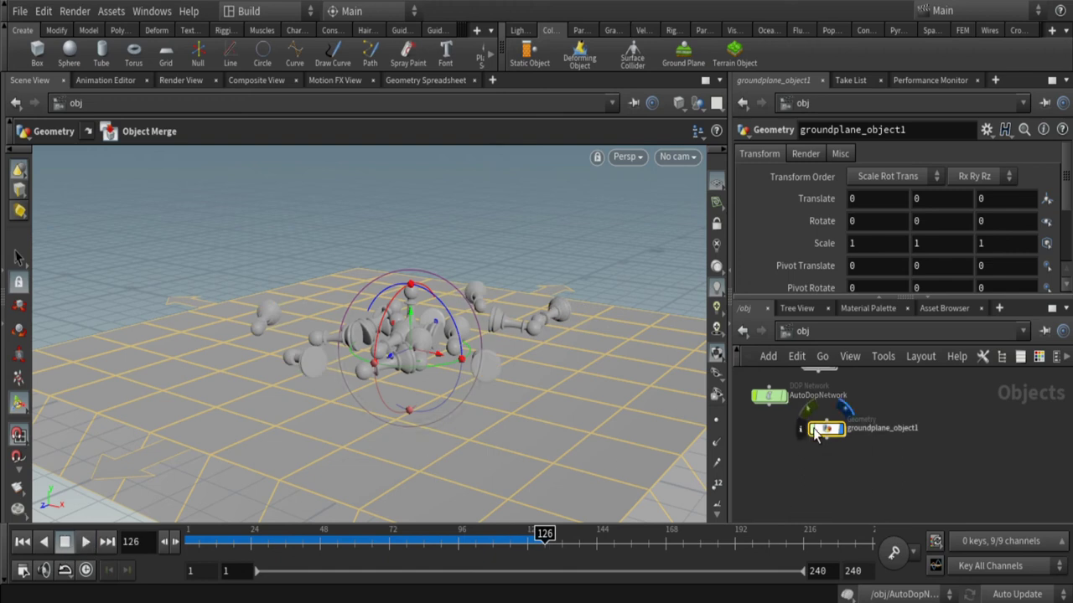
left_click(843, 430)
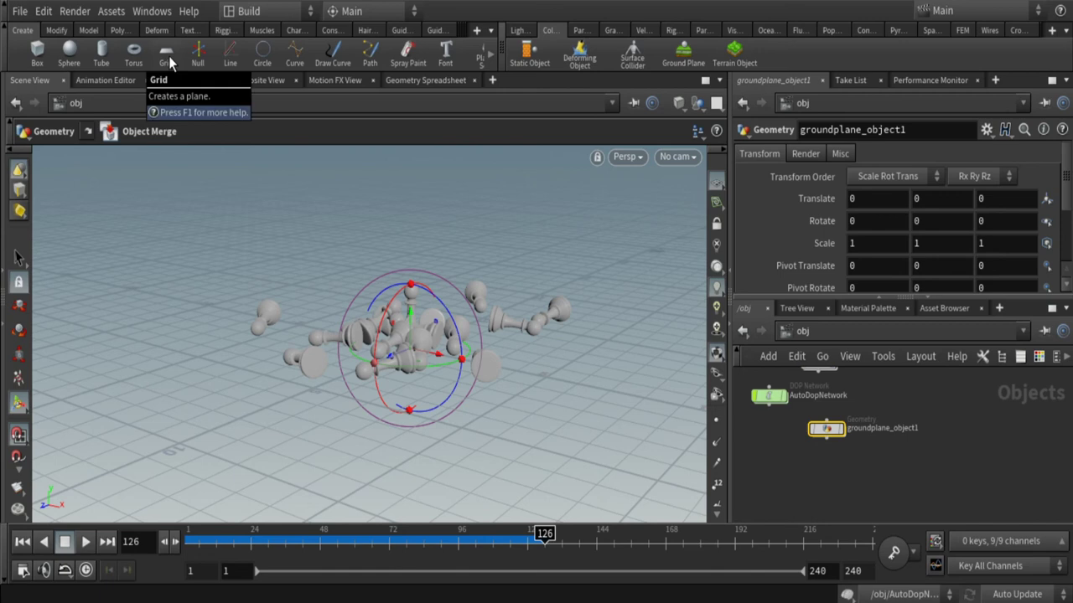
- Add a Grid object at object level and dive into it
middle_click_drag(953, 433, 879, 481)
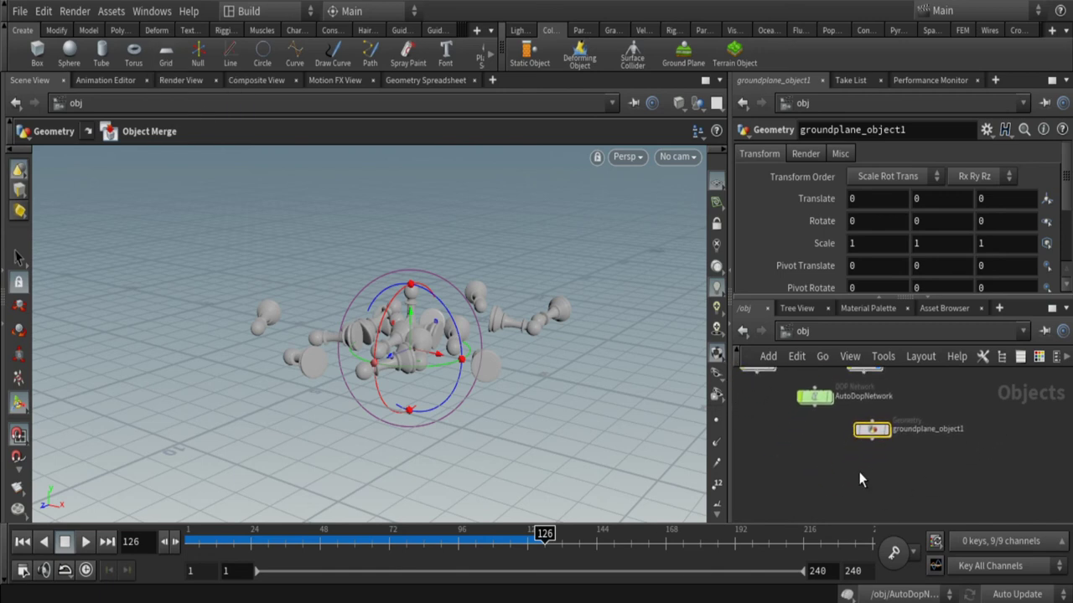
key("Tab")
type("gr")
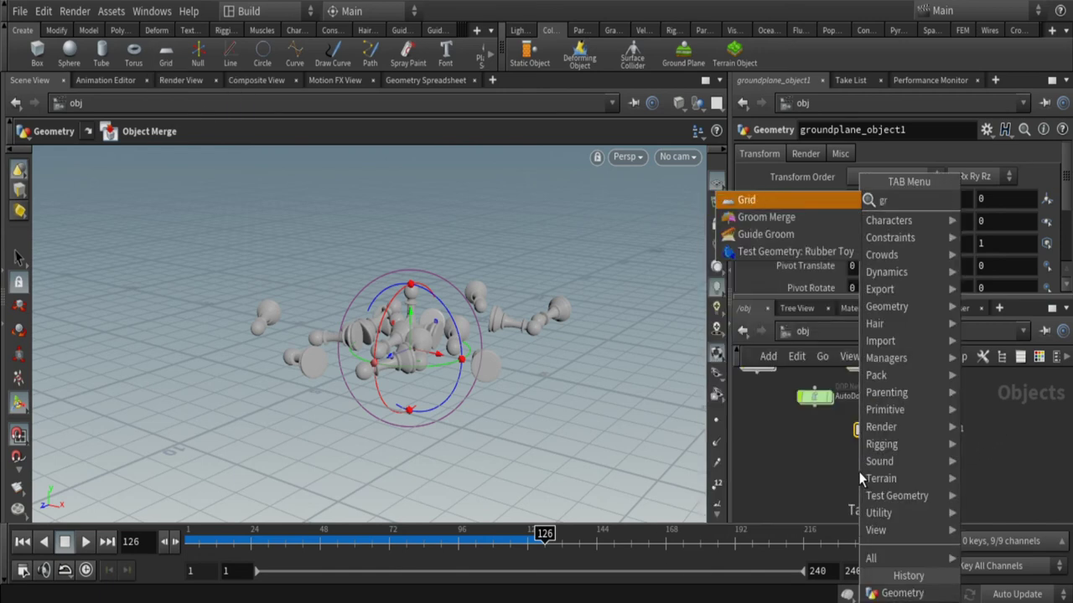
key("Return")
double_click(859, 472)
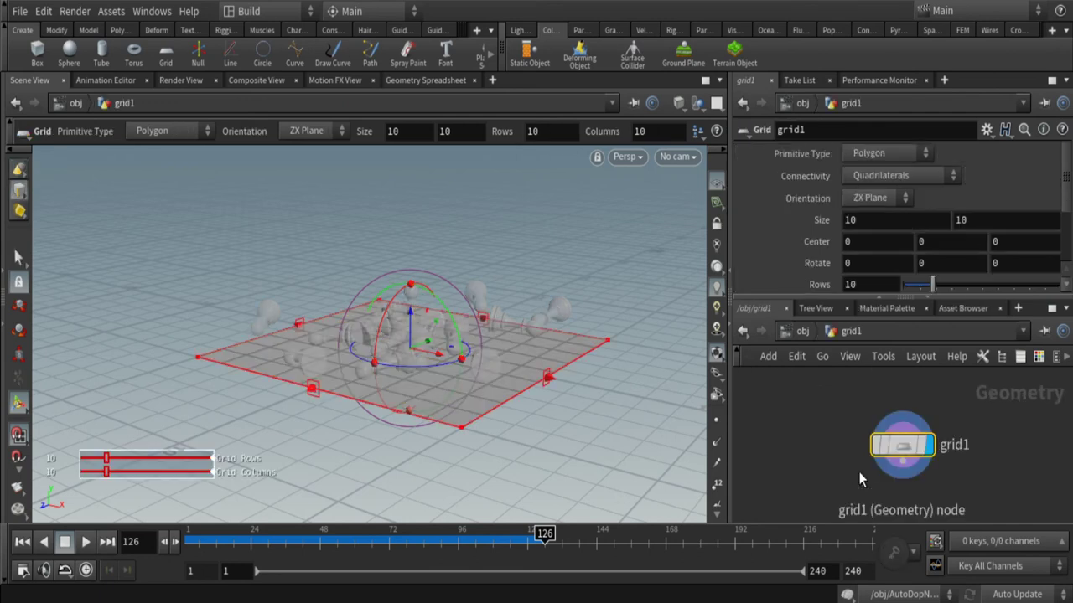
- Set the grid to 2 rows, 2 columns and size 30 by 30
left_click_drag(1067, 186, 1067, 220)
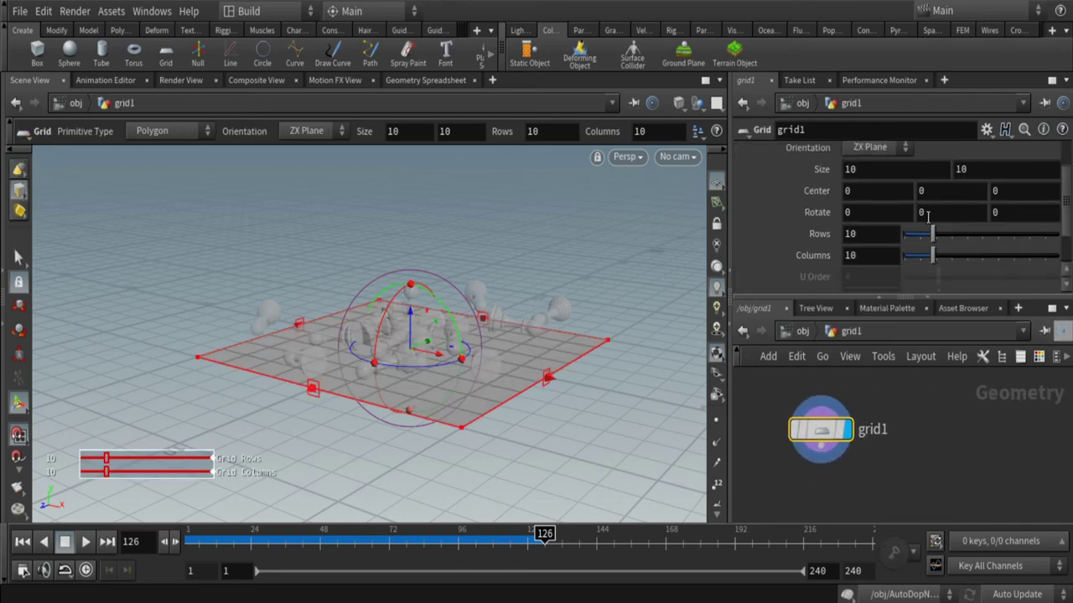
left_click_drag(932, 234, 903, 233)
left_click(869, 234)
type("2")
key("Tab")
type("2")
key("Return")
key("Tab")
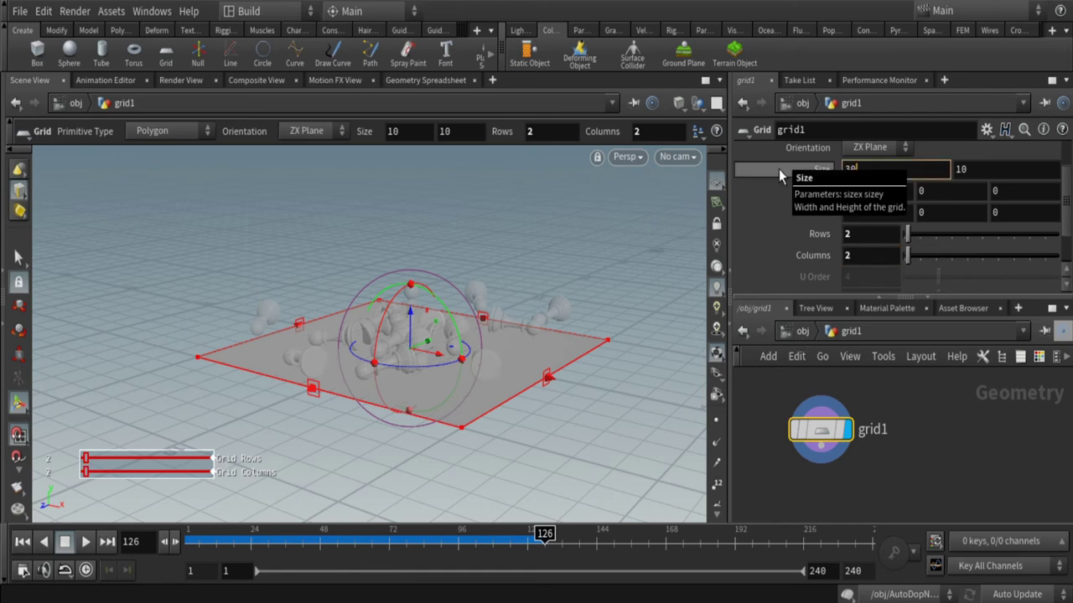
type("30")
key("Tab")
type("30")
key("Return")
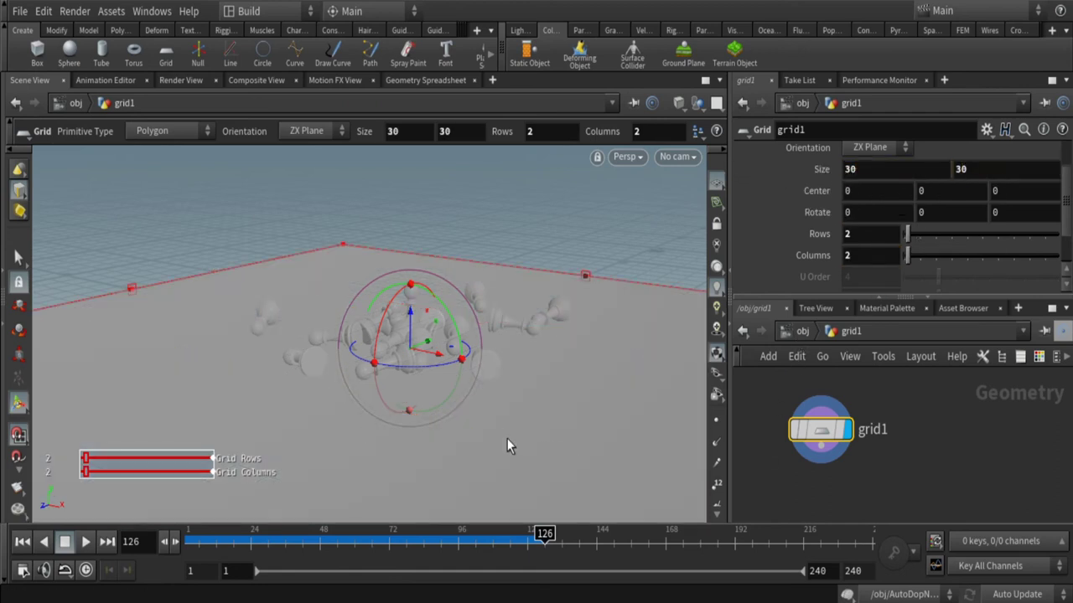
- Return to object level and orbit to look down on the pawns and floor
key("u")
key("Escape")
left_click_drag(450, 332, 449, 402)
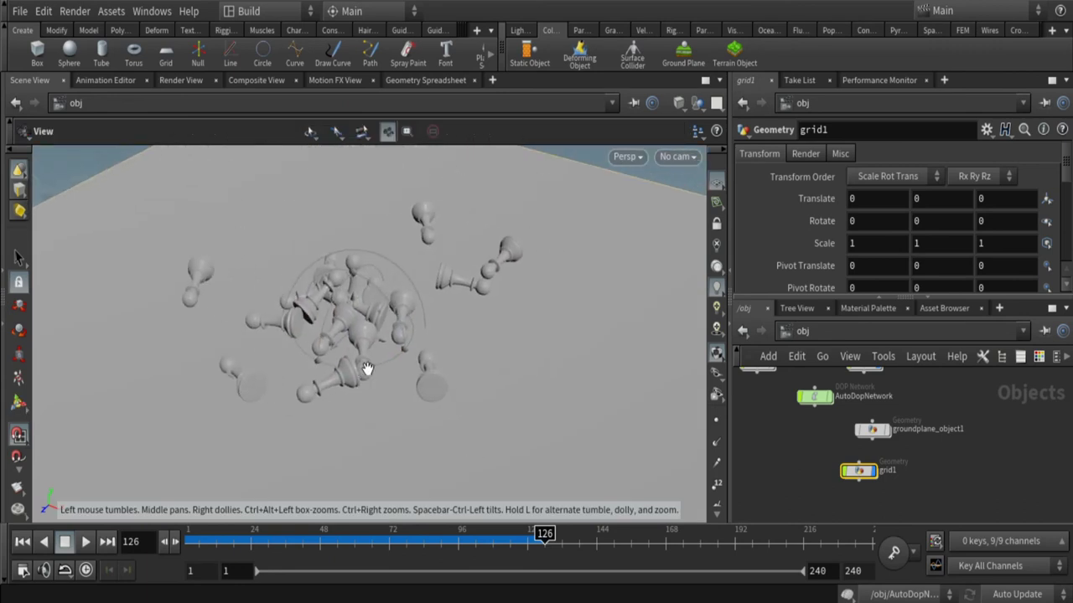
left_click(678, 156)
- Create camera cam1 and tumble, dolly and pan it to frame the pawn pile from above
left_click(680, 139)
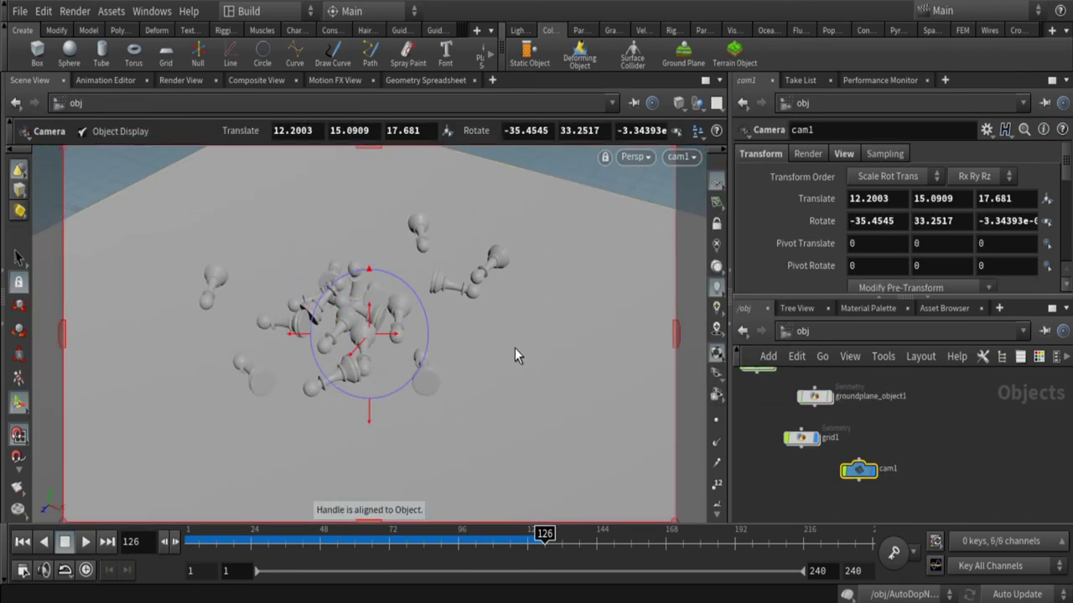
key("Escape")
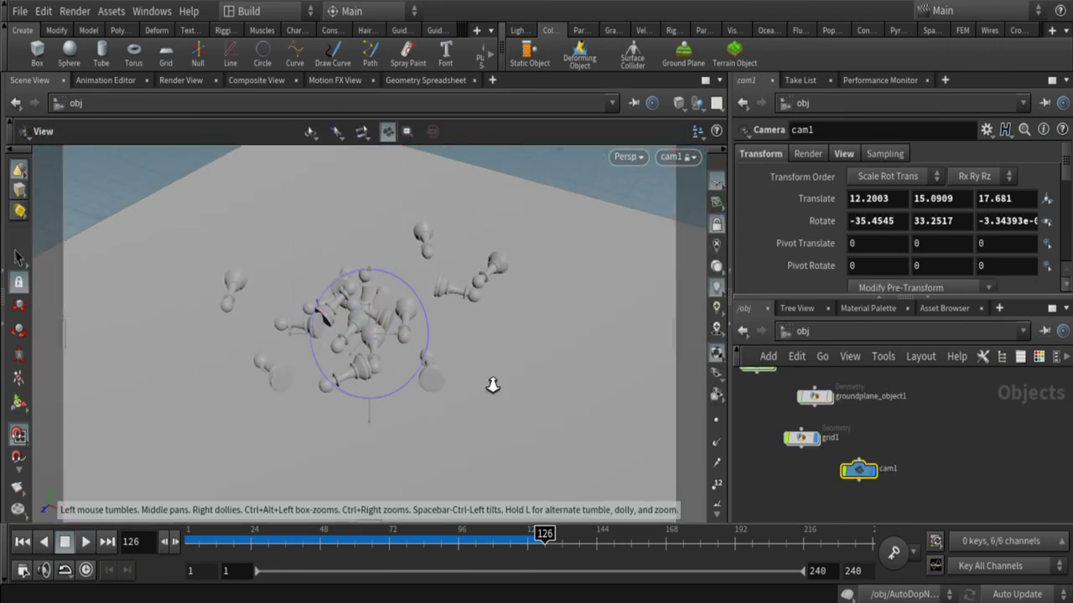
left_click_drag(491, 383, 468, 244)
right_click_drag(469, 244, 442, 331)
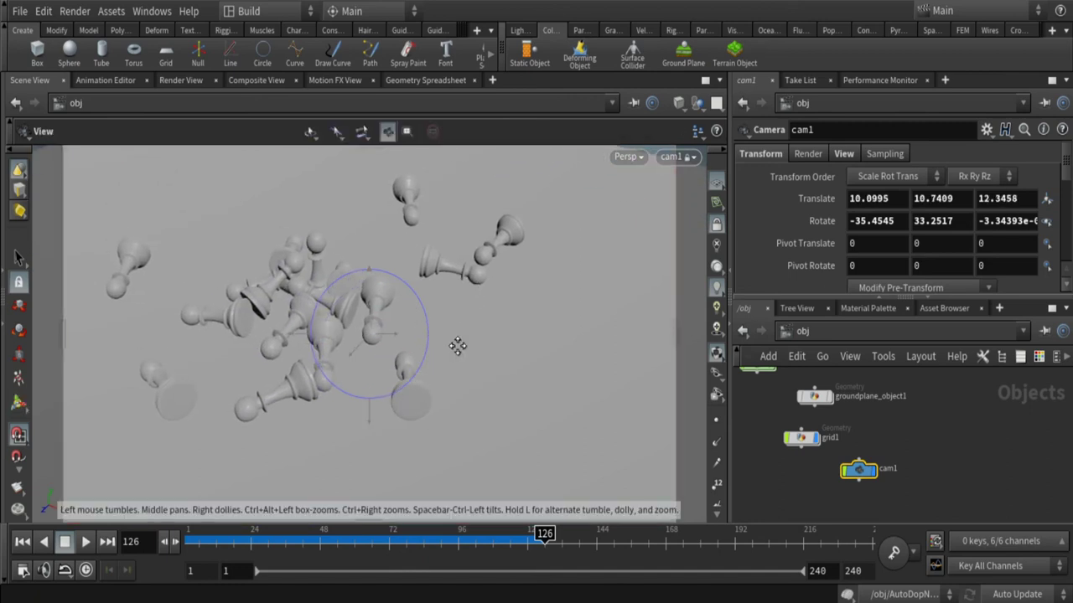
middle_click_drag(442, 331, 491, 325)
key("Return")
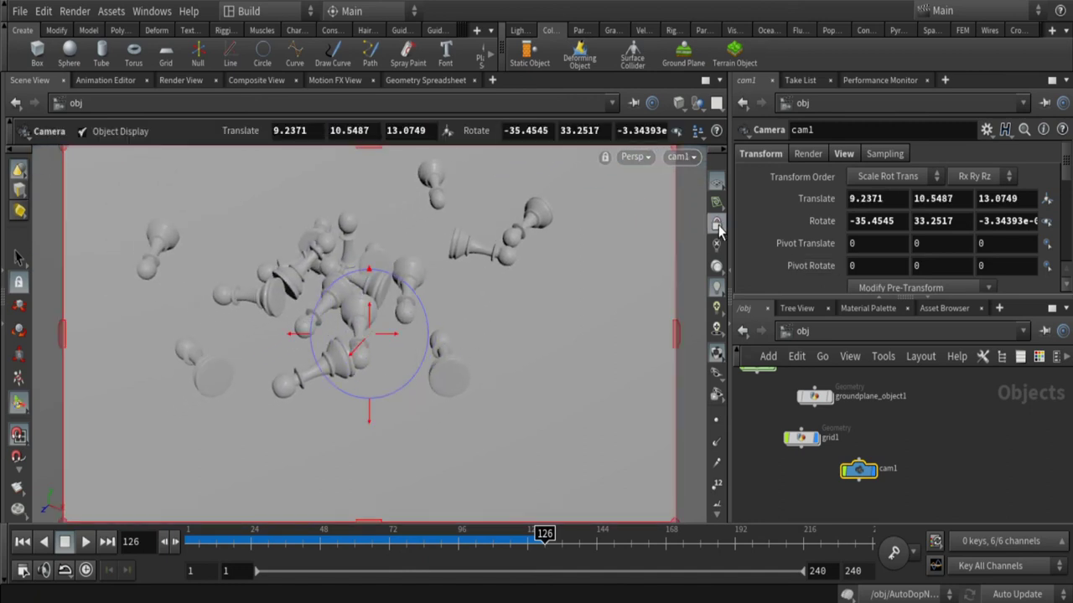
left_click(887, 310)
- Add two Principled Shaders to /mat and bring up the first one's parameters
double_click(807, 381)
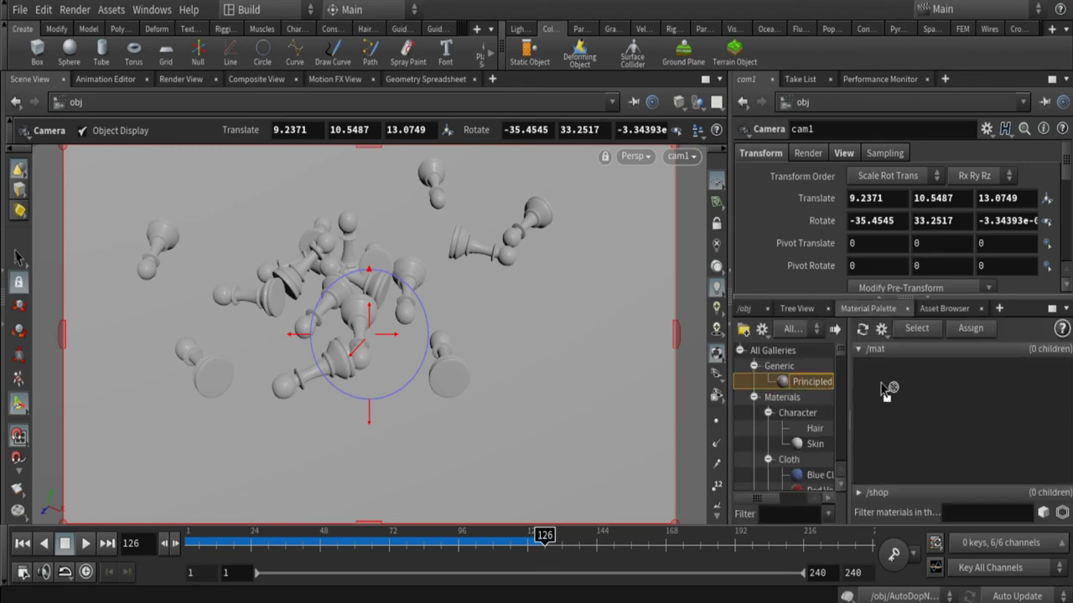
left_click_drag(807, 370, 951, 405)
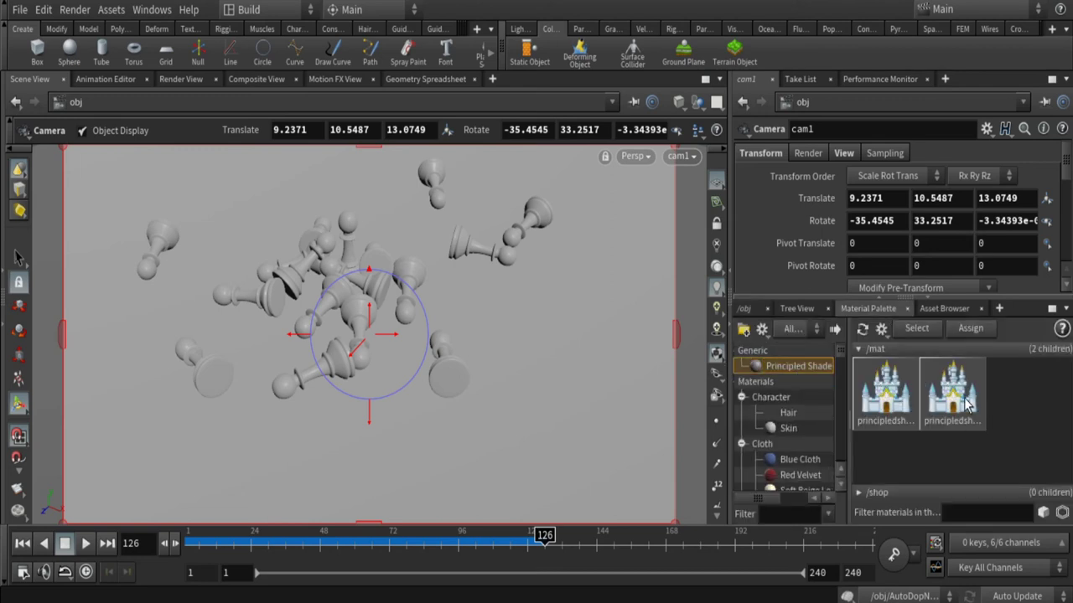
left_click(884, 400)
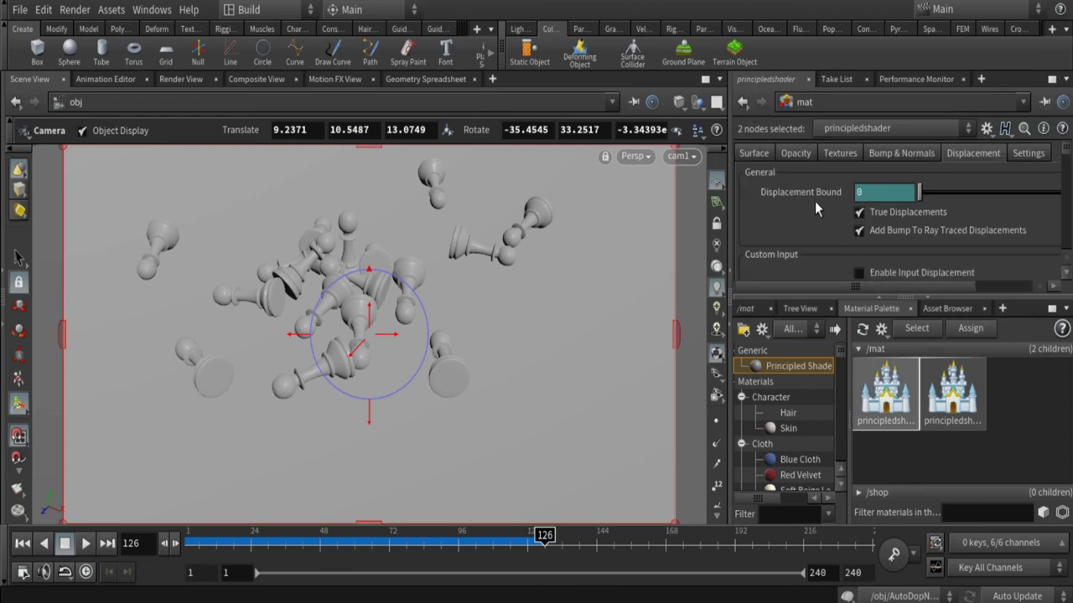
left_click_drag(957, 293, 957, 376)
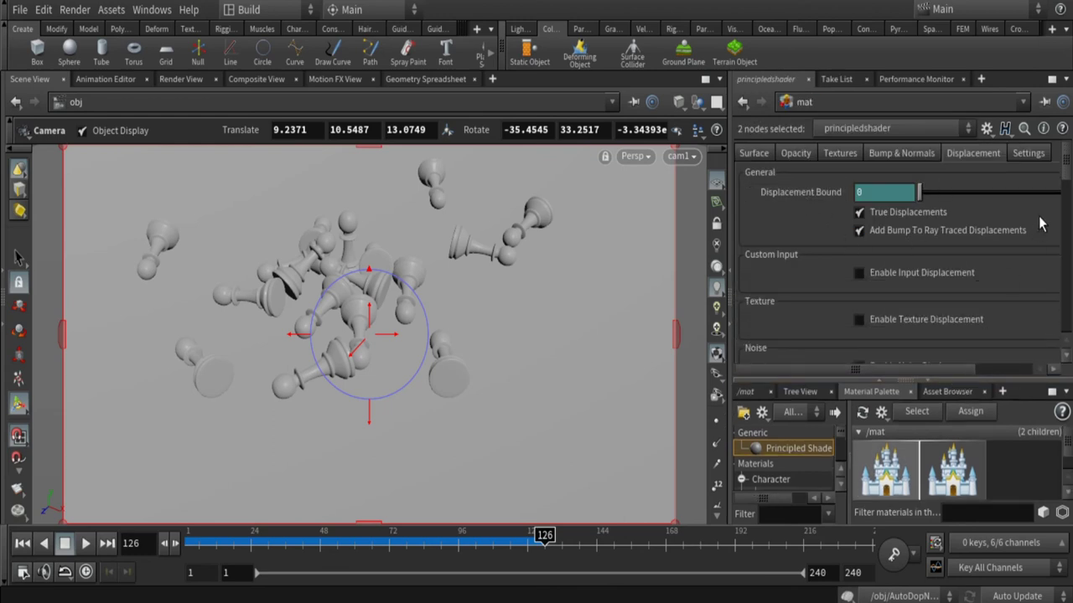
scroll(1064, 172, "down", 2)
left_click_drag(1071, 174, 1069, 162)
- Set the first principled shader's base colour to pure black
left_click(753, 153)
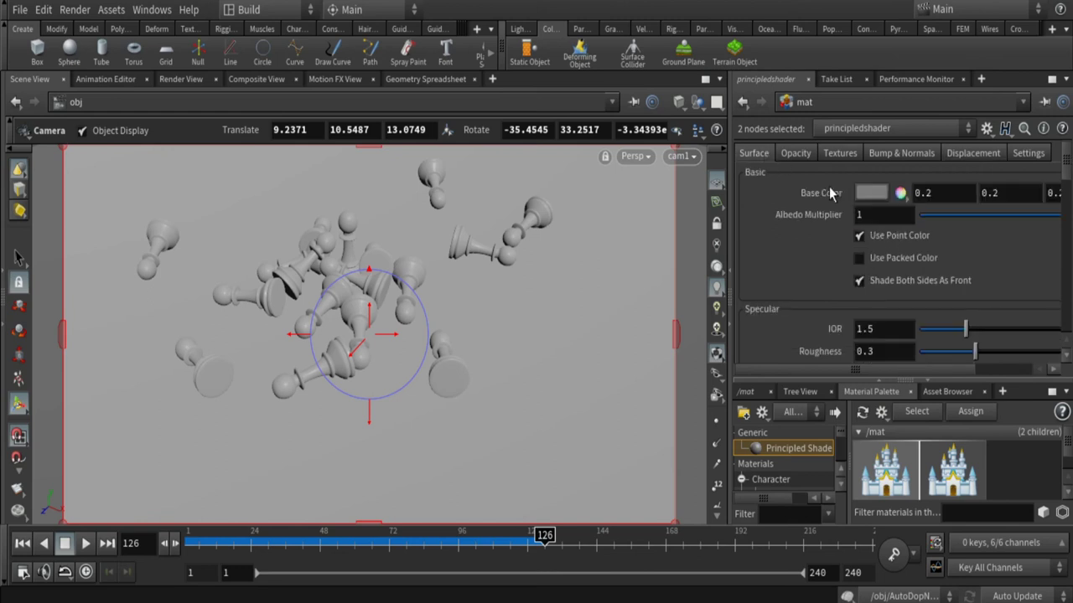
left_click(833, 193)
left_click(779, 152)
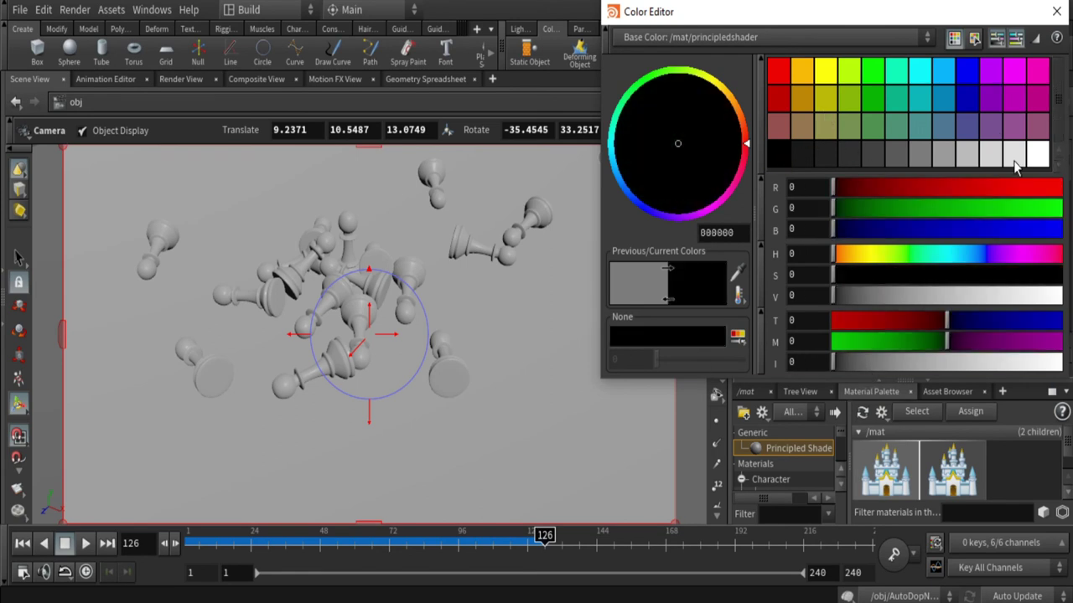
left_click(1056, 11)
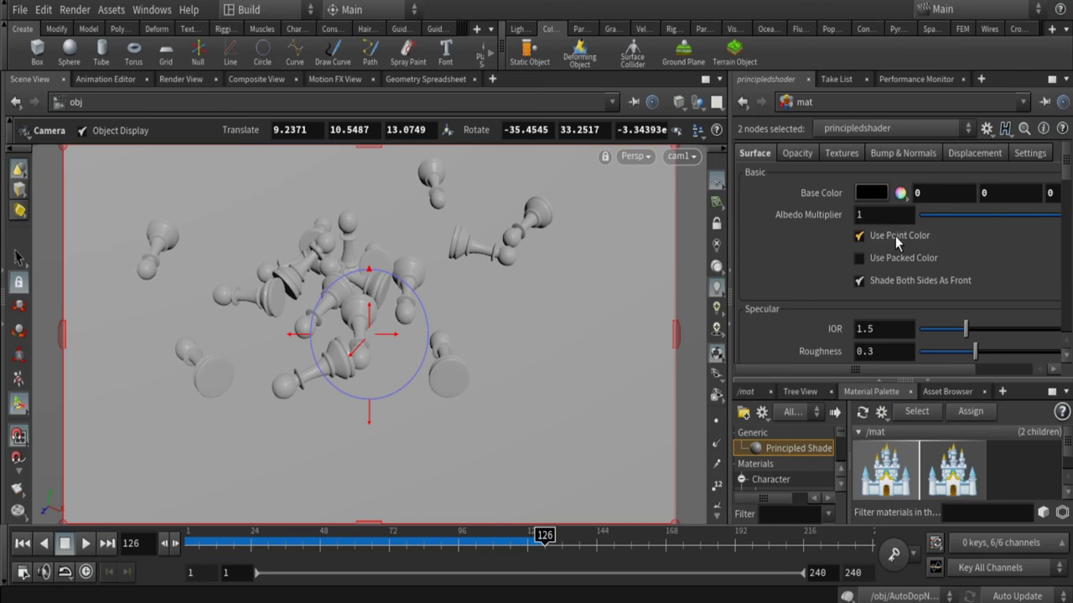
- Lower the black shader's roughness to about 0.19 and raise its metallic slightly
scroll(906, 236, "down", 2)
scroll(931, 226, "down", 2)
scroll(956, 214, "down", 2)
left_click_drag(974, 202, 953, 201)
left_click_drag(938, 279, 950, 279)
mouse_move(1066, 198)
left_mouse_down()
mouse_move(1068, 274)
mouse_move(1066, 167)
left_mouse_up()
left_click(968, 484)
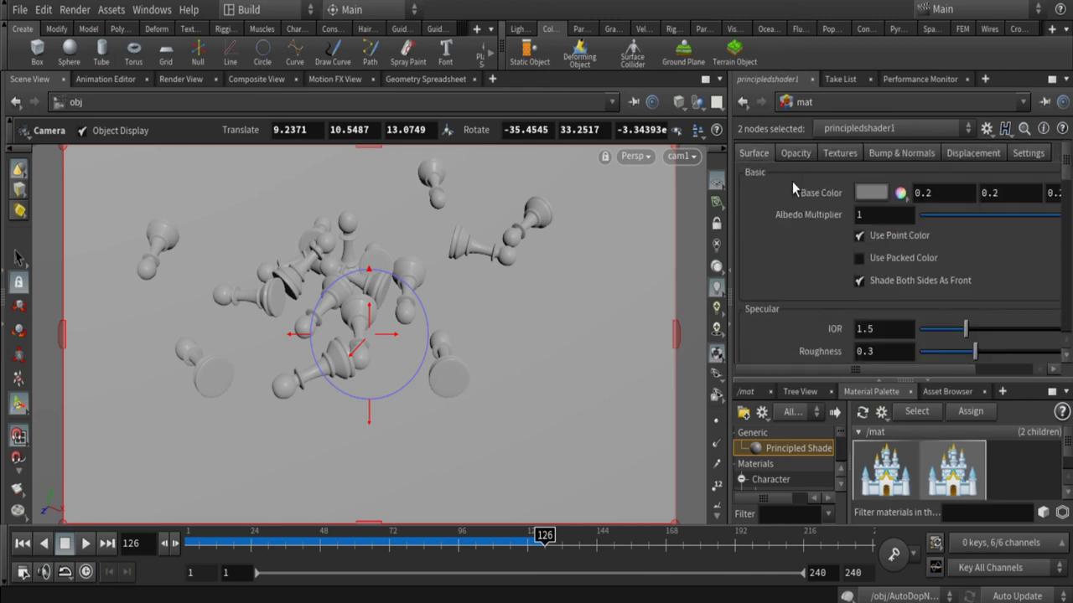
- Set principledshader1's base colour to light grey with Value 0.75
left_click(872, 193)
mouse_move(913, 304)
left_mouse_down()
mouse_move(941, 299)
mouse_move(967, 225)
left_mouse_up()
key("Escape")
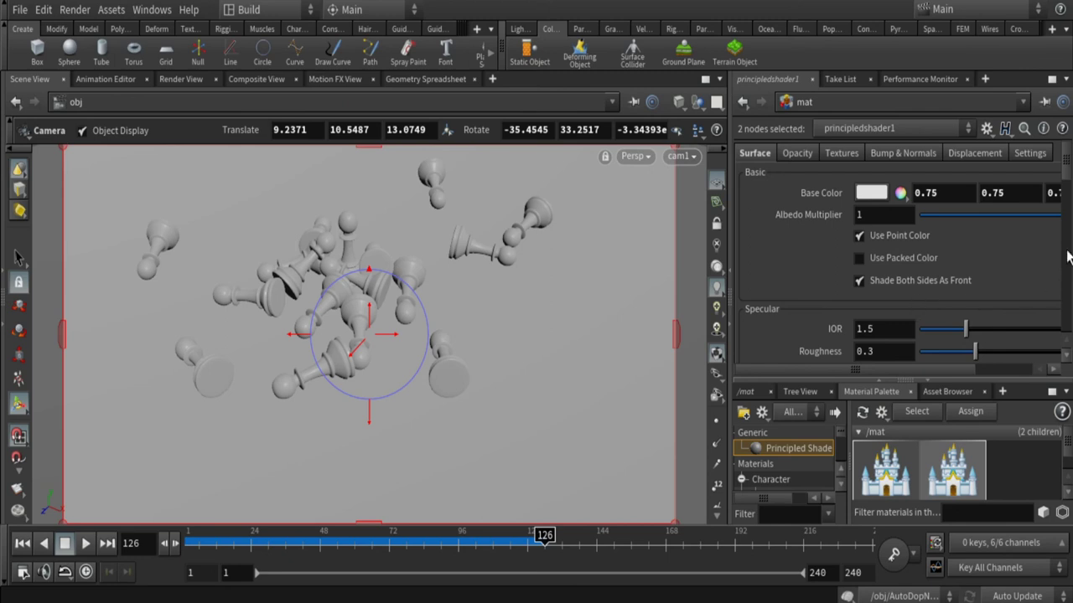
- Inspect the two shader nodes in the /mat network, then go back to /obj
left_click(748, 392)
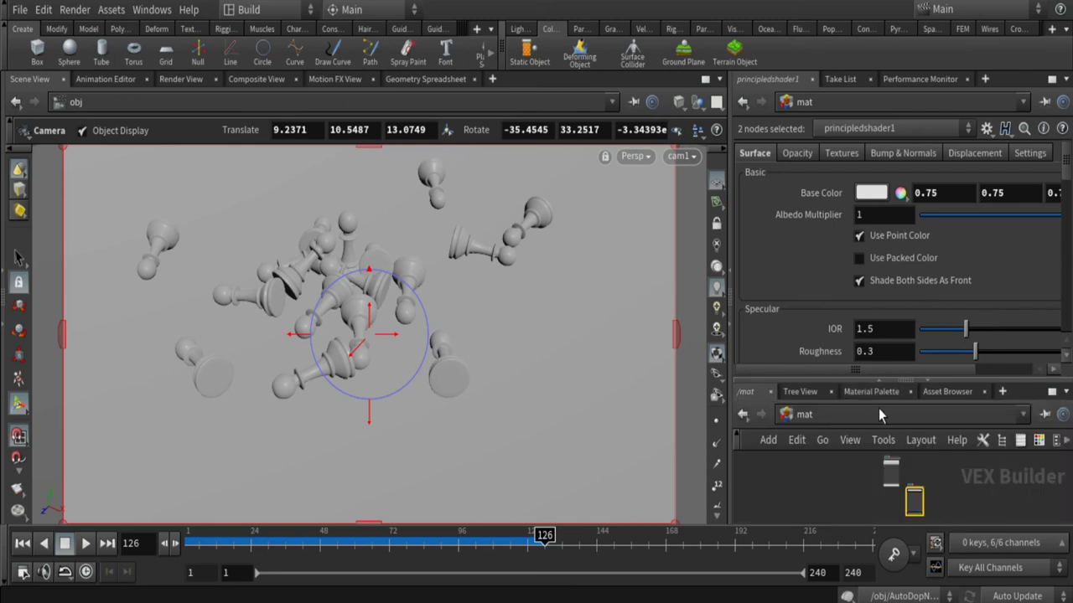
left_click_drag(996, 379, 972, 239)
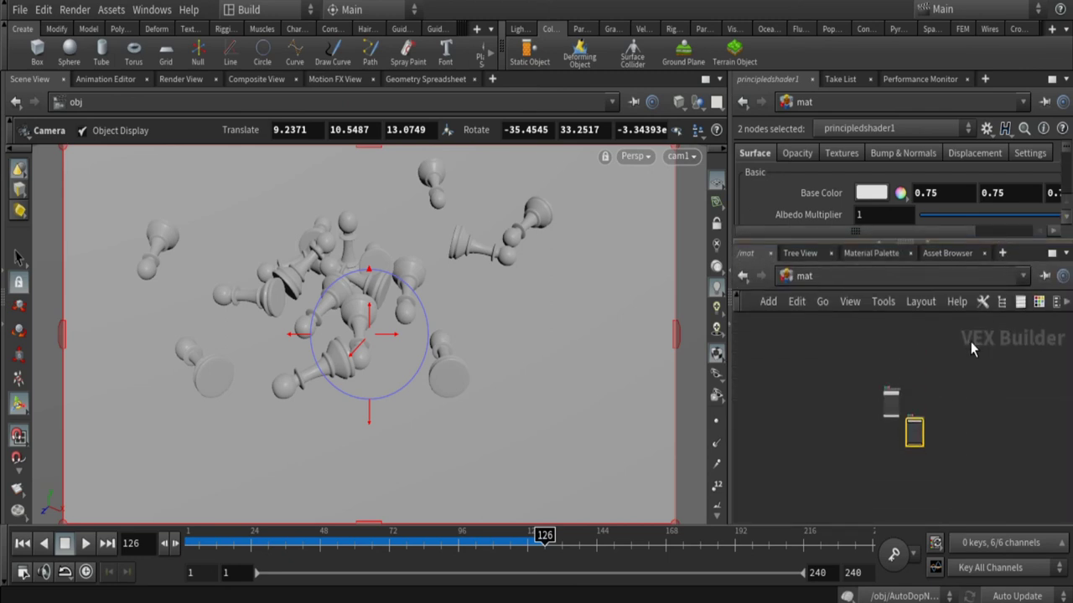
scroll(913, 372, "up", 2)
scroll(913, 373, "up", 2)
scroll(922, 374, "up", 3)
scroll(885, 390, "up", 2)
middle_click_drag(885, 389, 966, 409)
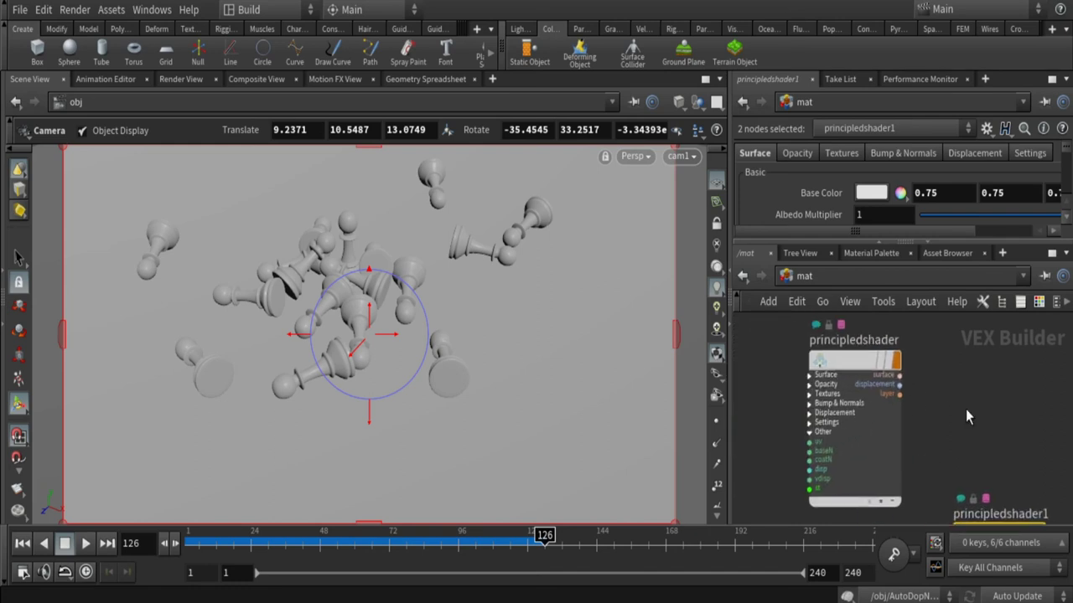
scroll(802, 373, "down", 5)
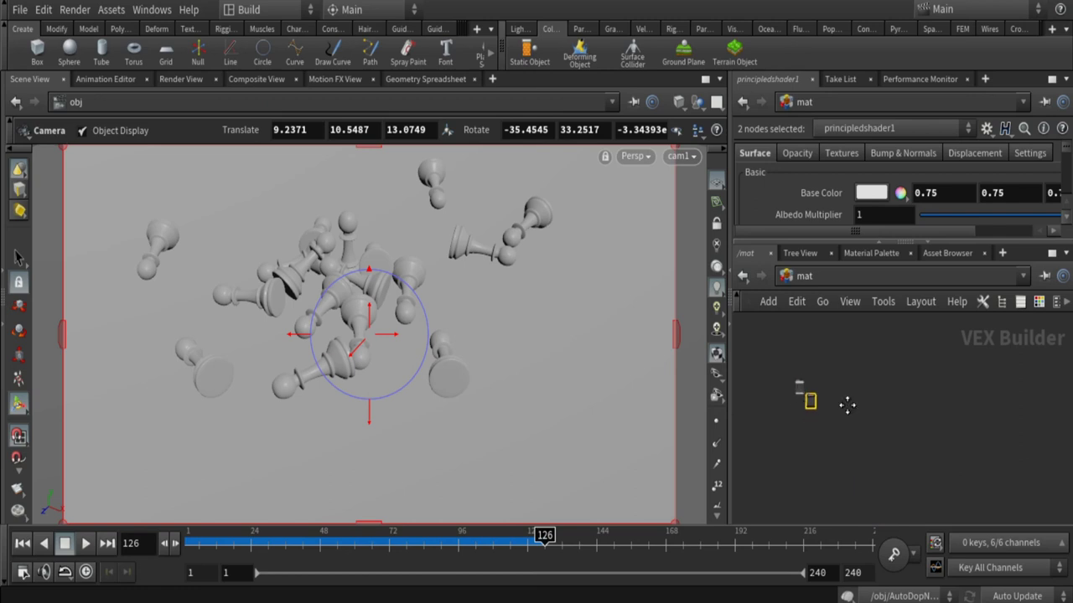
scroll(926, 415, "up", 2)
scroll(933, 419, "up", 2)
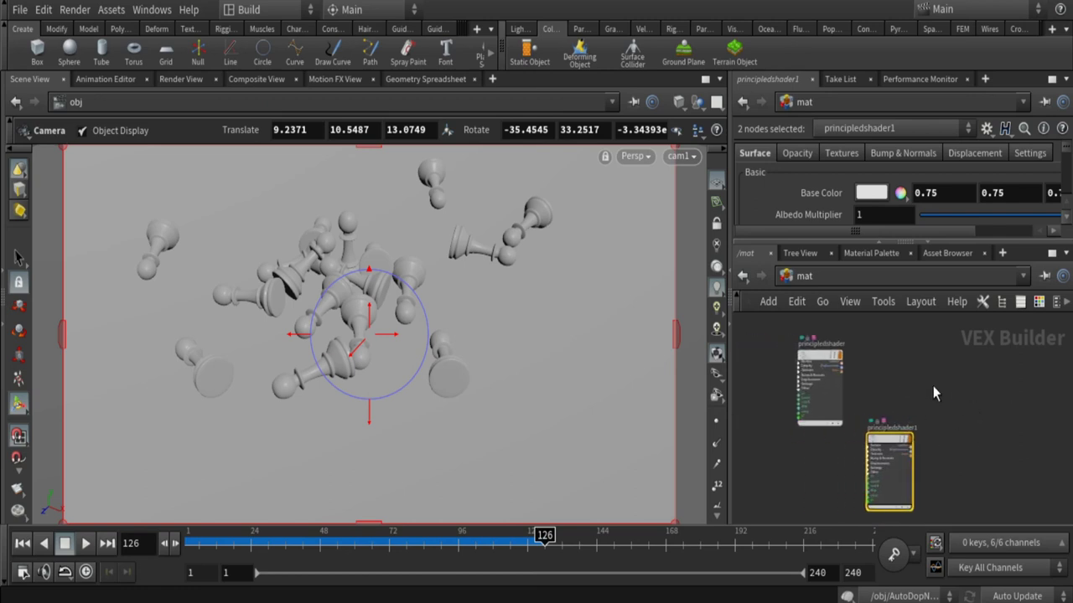
left_click(800, 253)
left_click(746, 253)
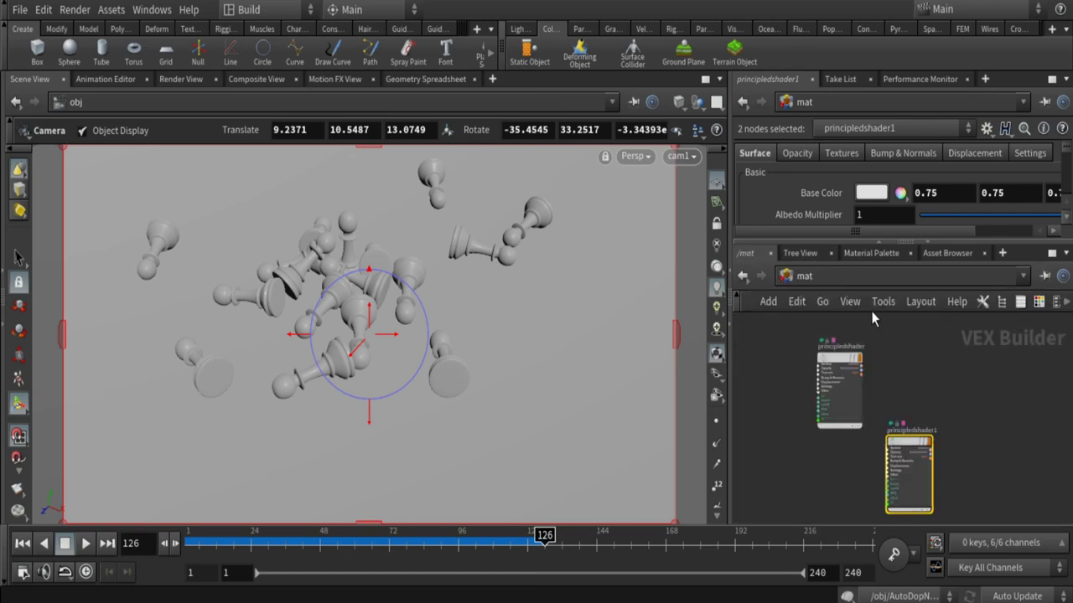
left_click(743, 276)
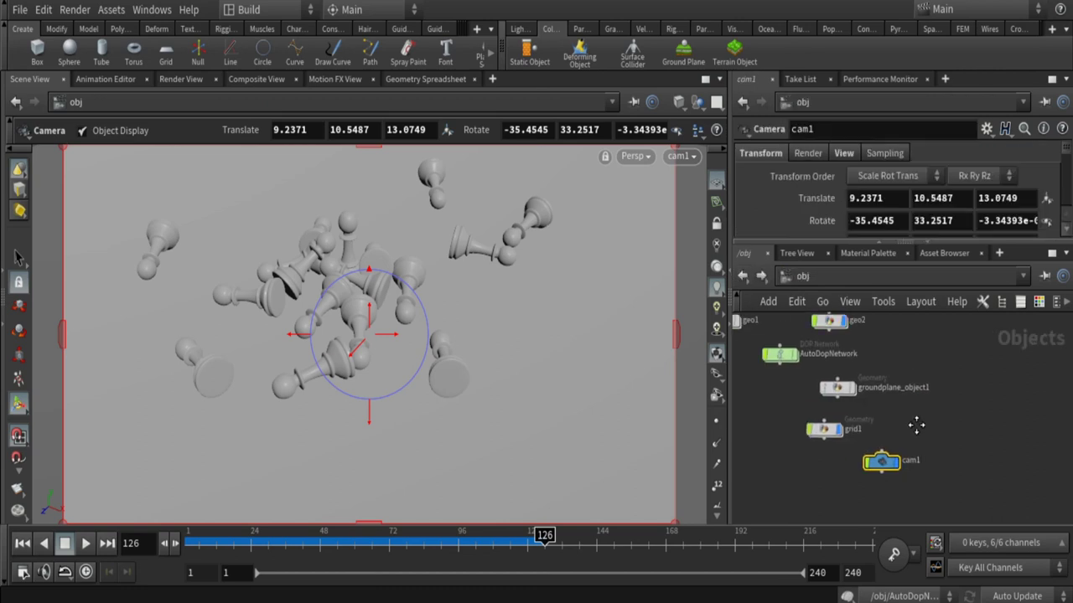
- Drag the grey shader onto the ground plane and the black shader onto the pawns
middle_click_drag(965, 454, 985, 445)
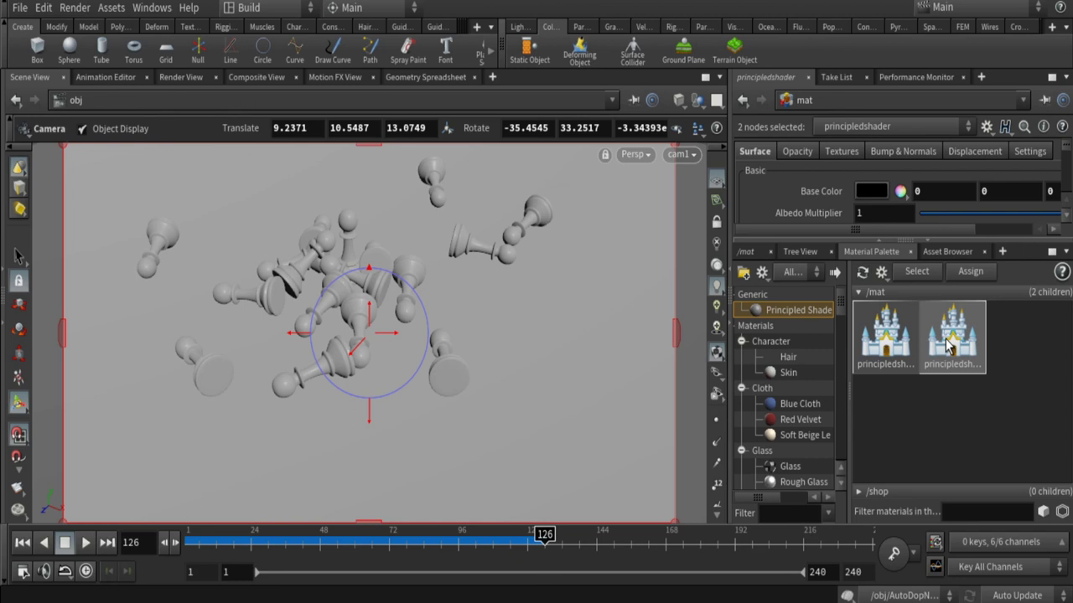
left_click_drag(947, 343, 609, 358)
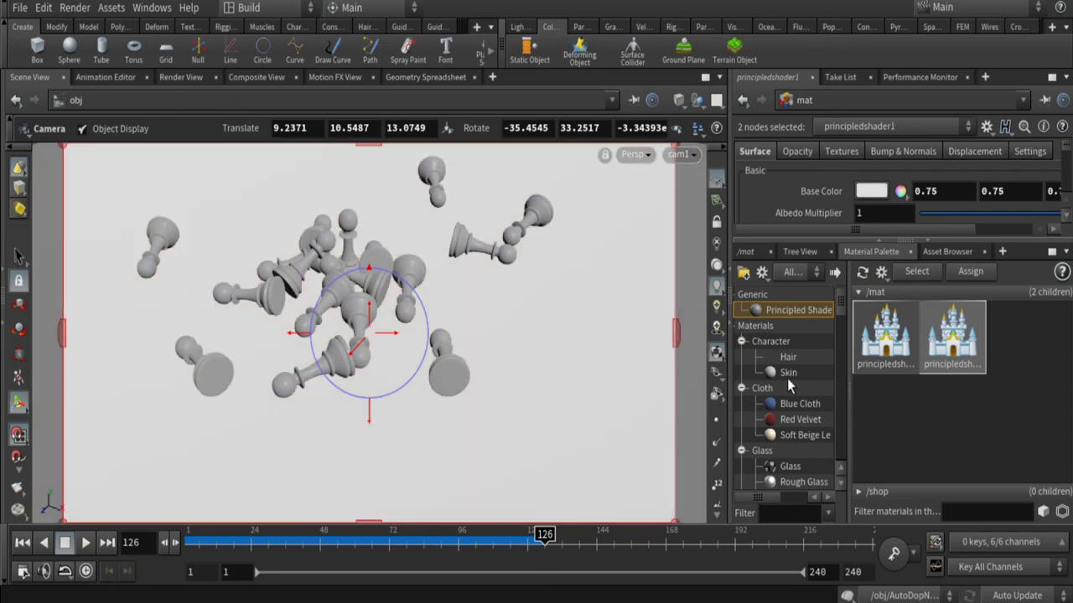
left_click_drag(887, 356, 381, 285)
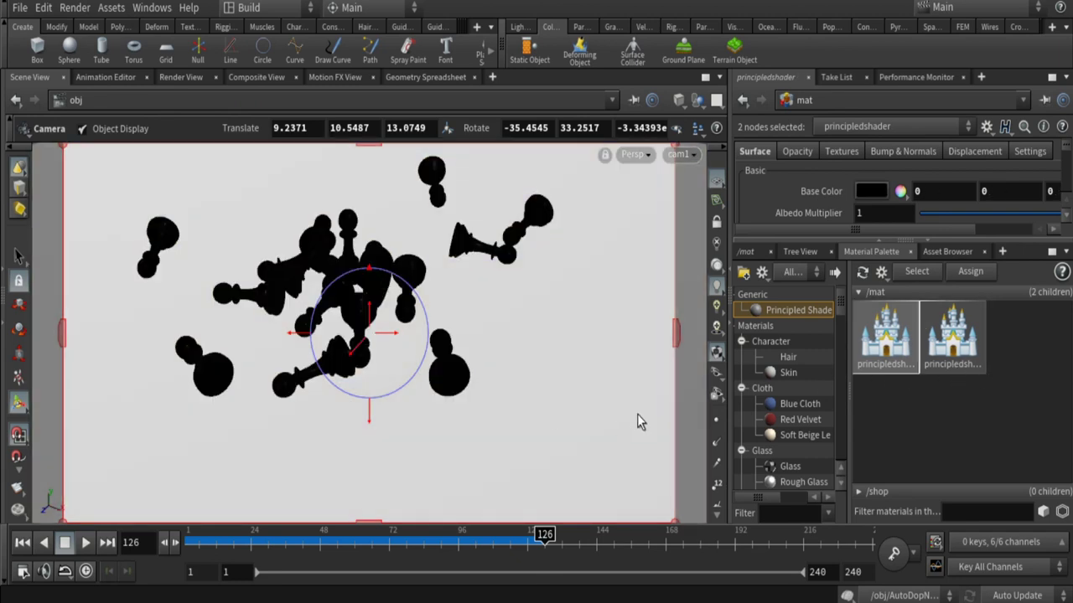
left_click(744, 251)
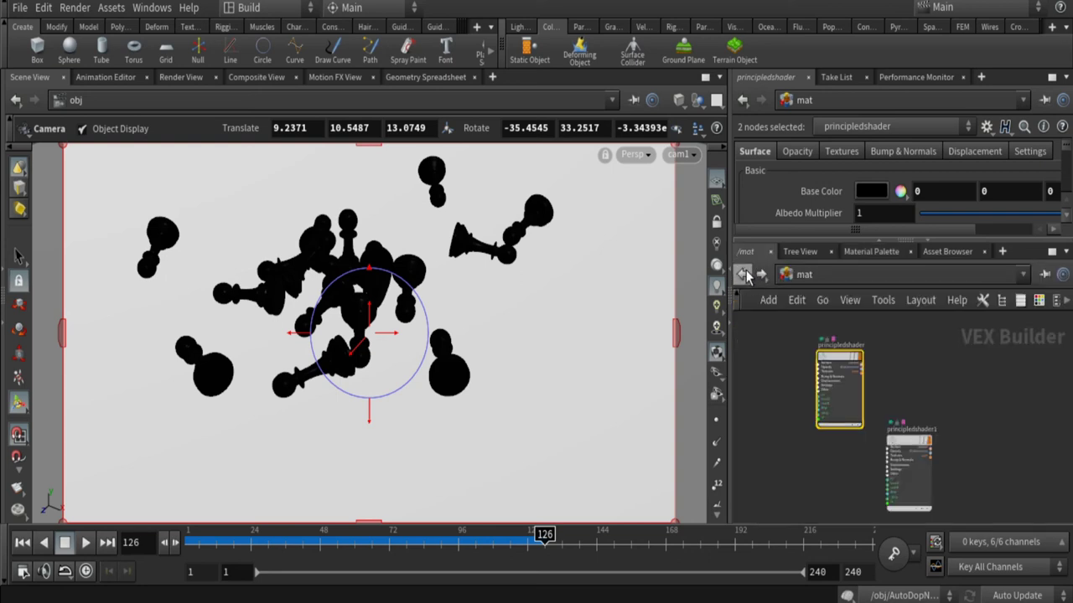
left_click(742, 274)
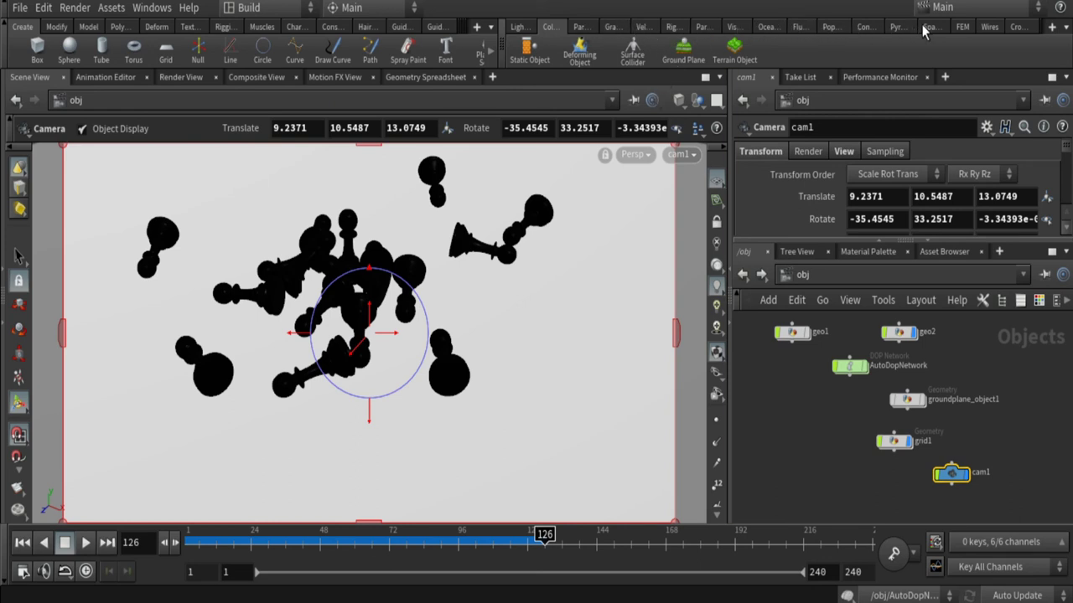
- Add a Sky Light rig (sunlight1, skylight1) and shift sunlight1's colour hue to 183 cyan
left_click(519, 27)
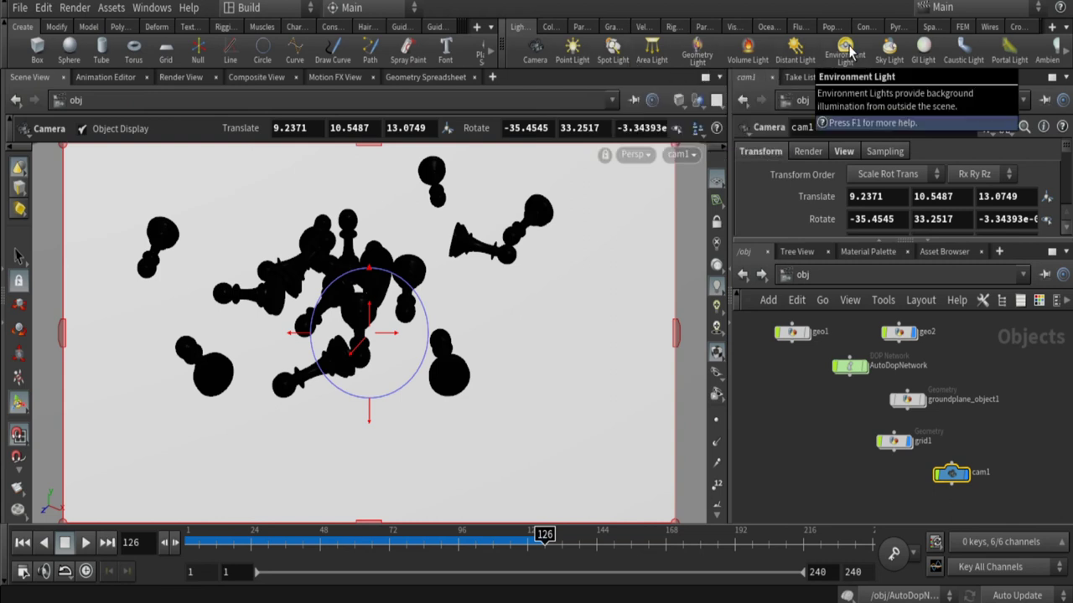
left_click(890, 51)
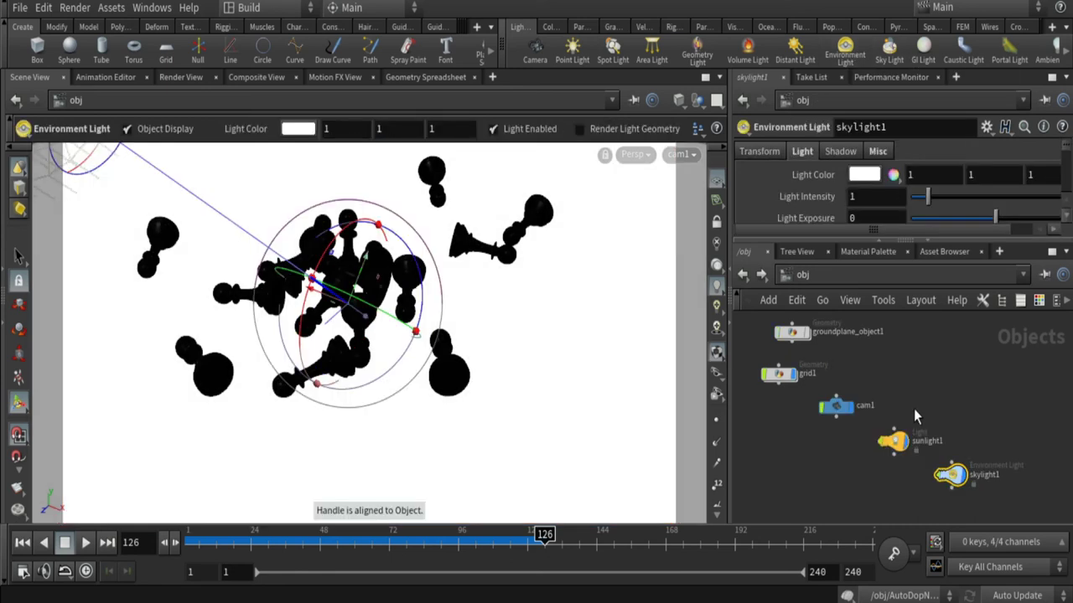
left_click(890, 440)
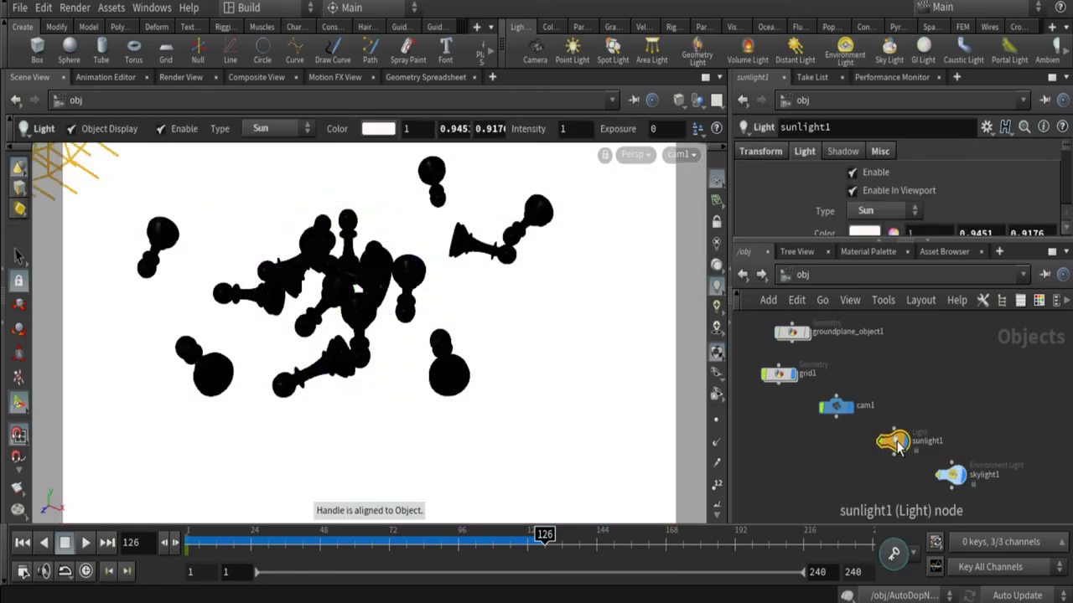
left_click_drag(1011, 243, 1010, 379)
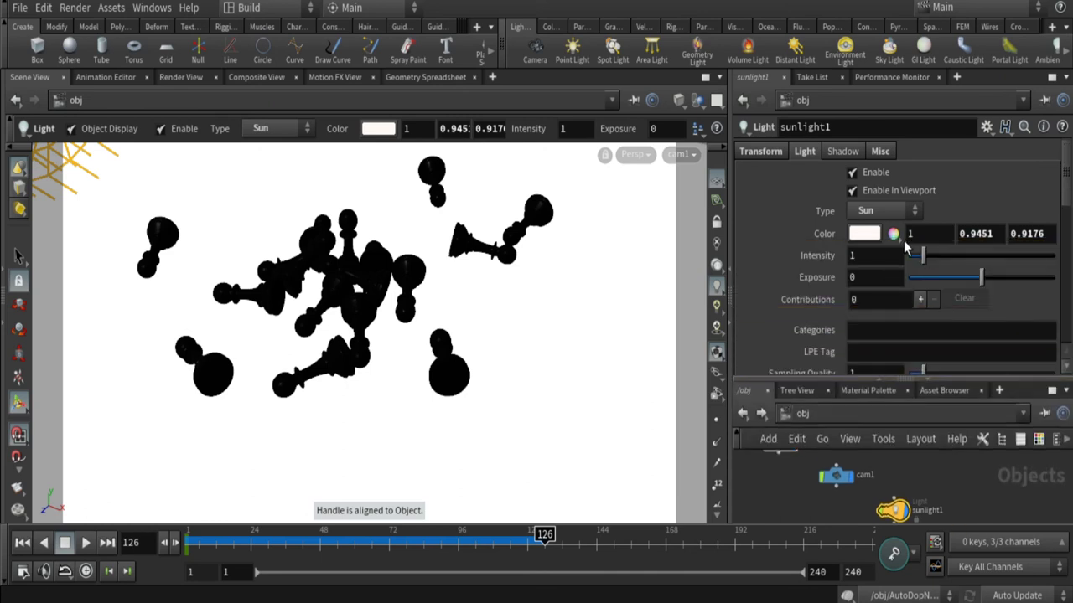
left_click(868, 234)
left_click_drag(947, 252, 1004, 275)
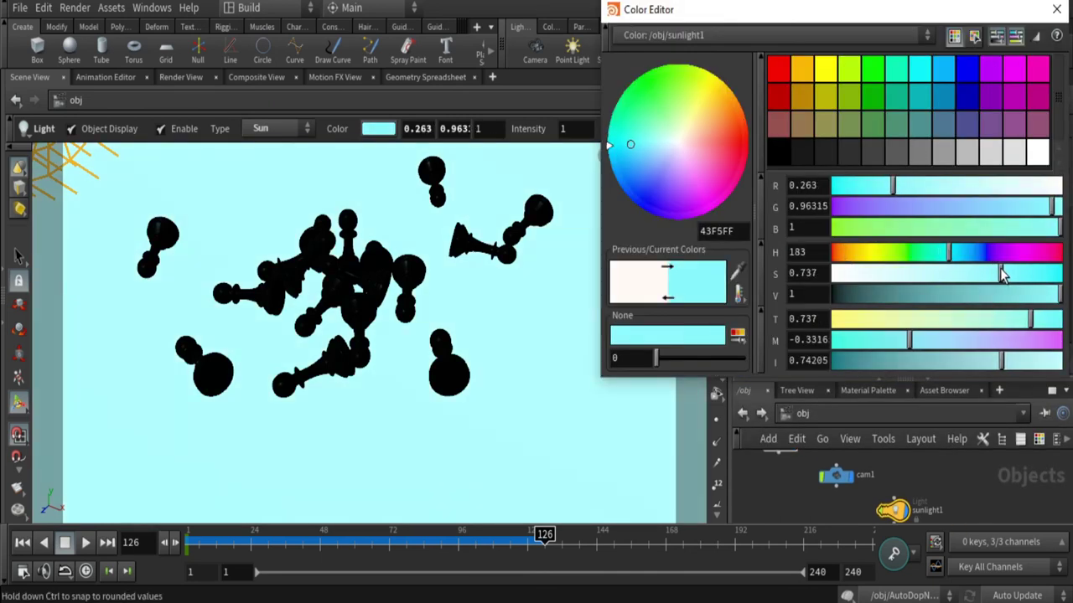
left_click(1056, 10)
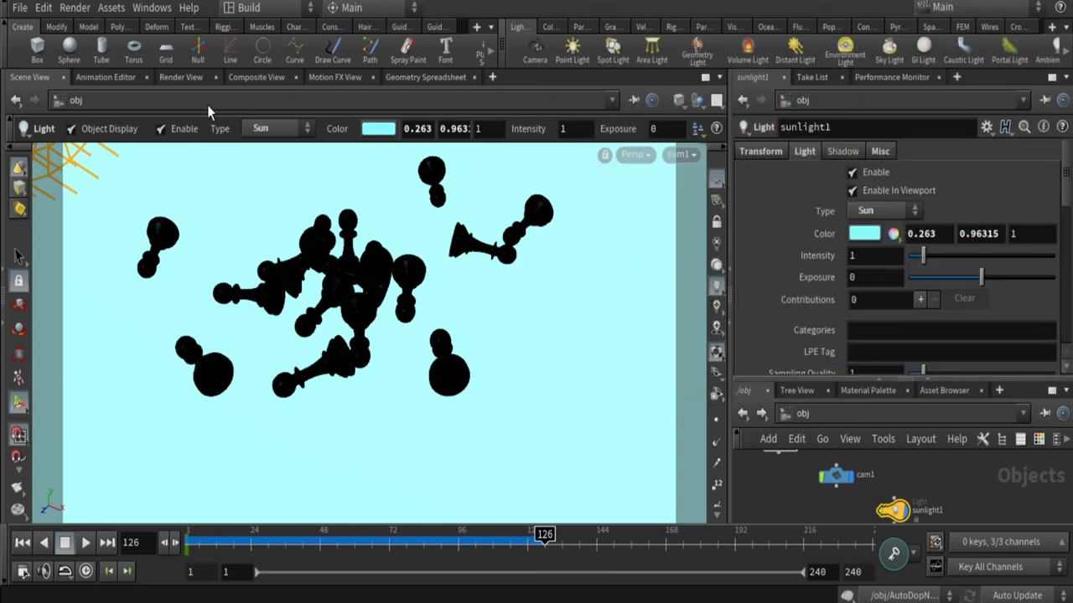
- Start the mantra_ipr render of the scene in the Render View
left_click(74, 7)
mouse_move(106, 27)
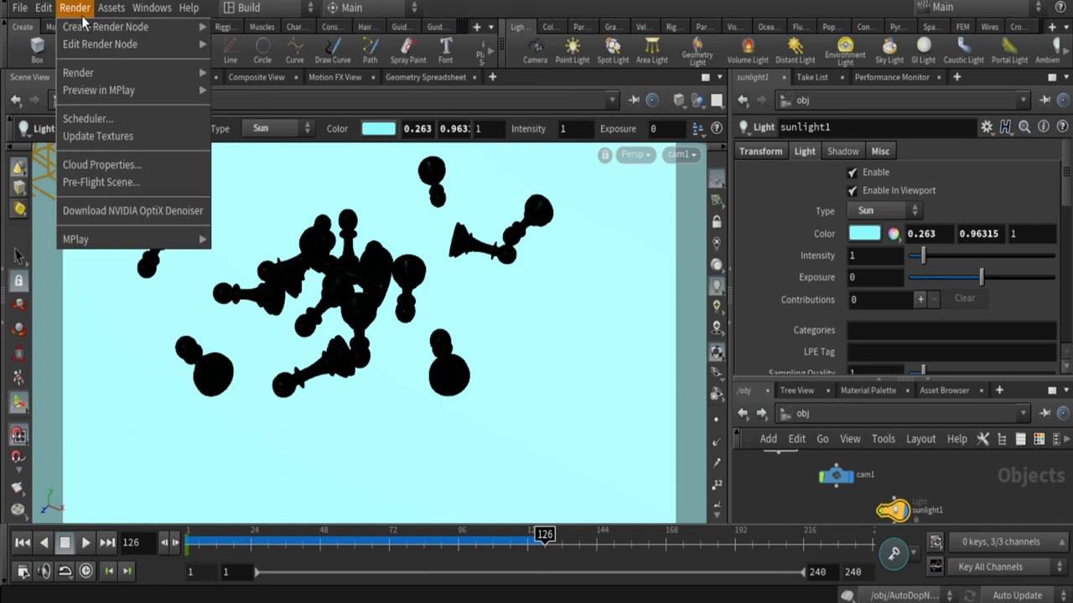
left_click(167, 75)
left_click(181, 76)
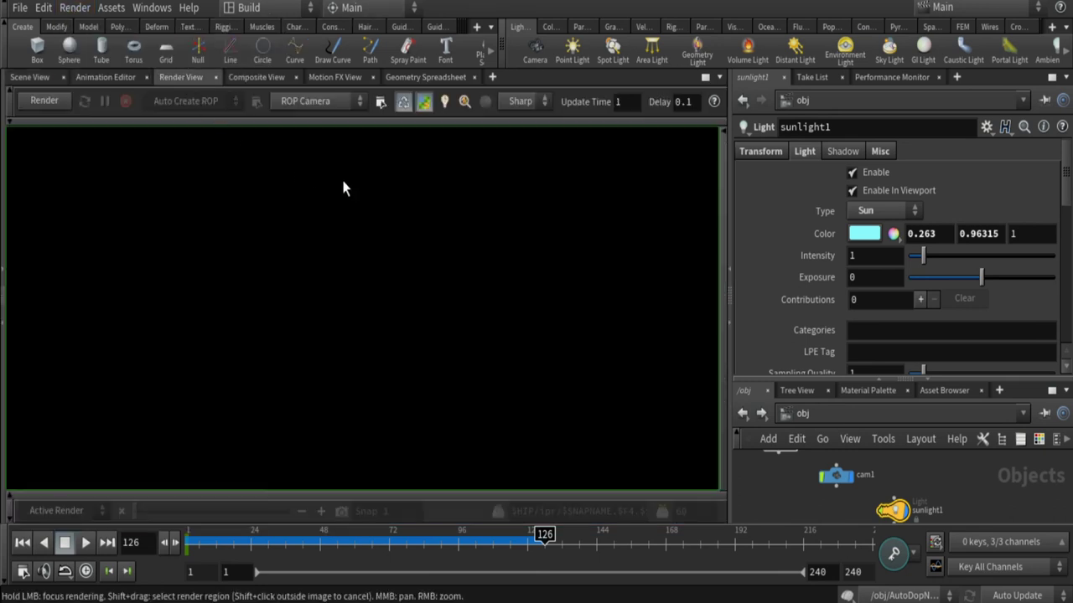
left_click(43, 100)
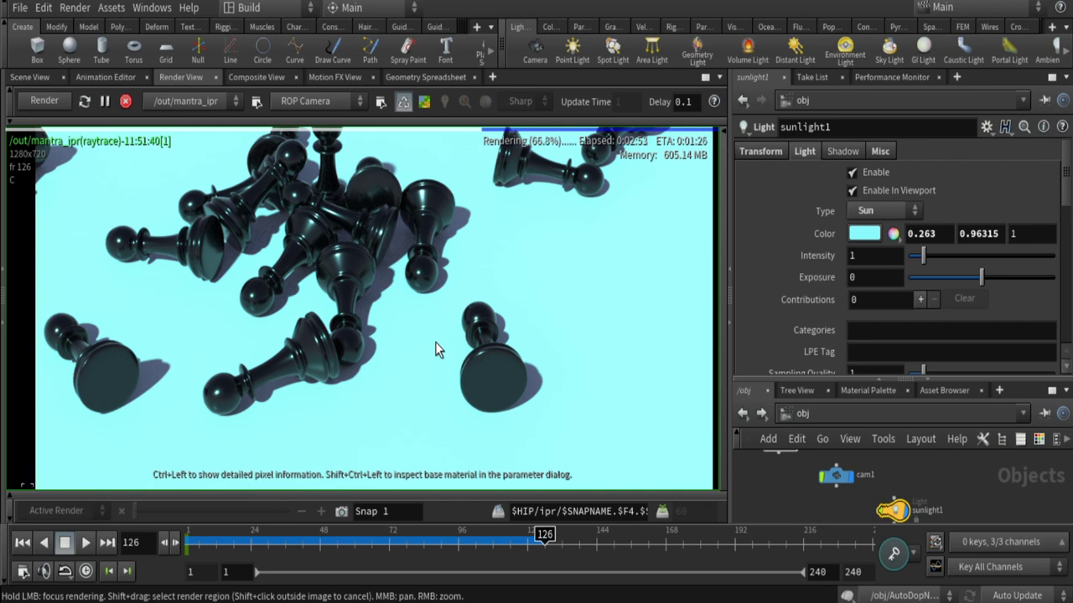
scroll(435, 342, "down", 2)
scroll(414, 338, "down", 1)
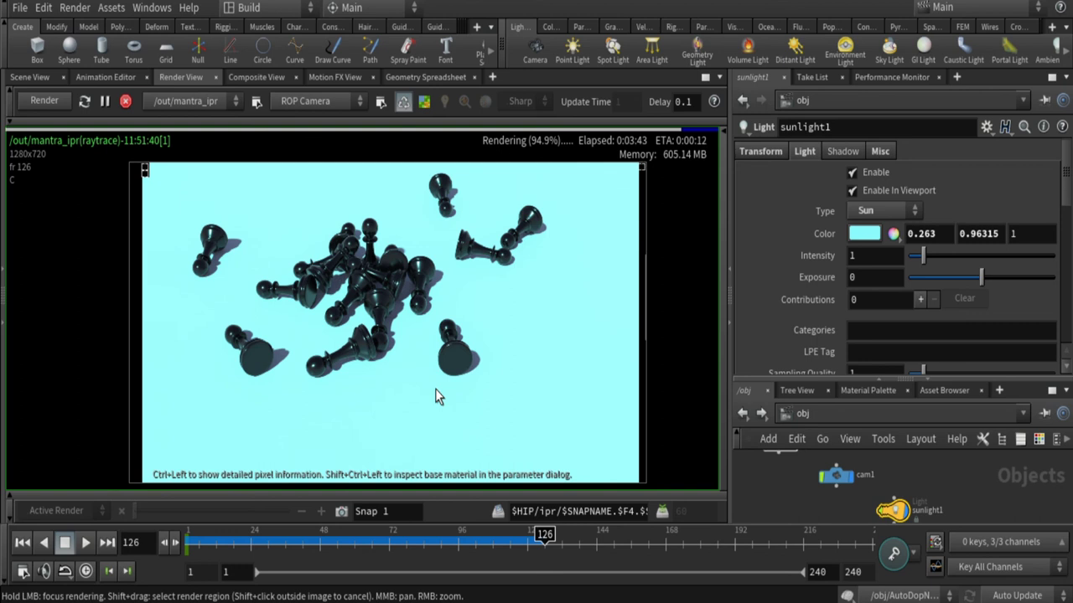
- Open the ROP render-node dropdown in the Render View after rendering finishes
left_click(237, 102)
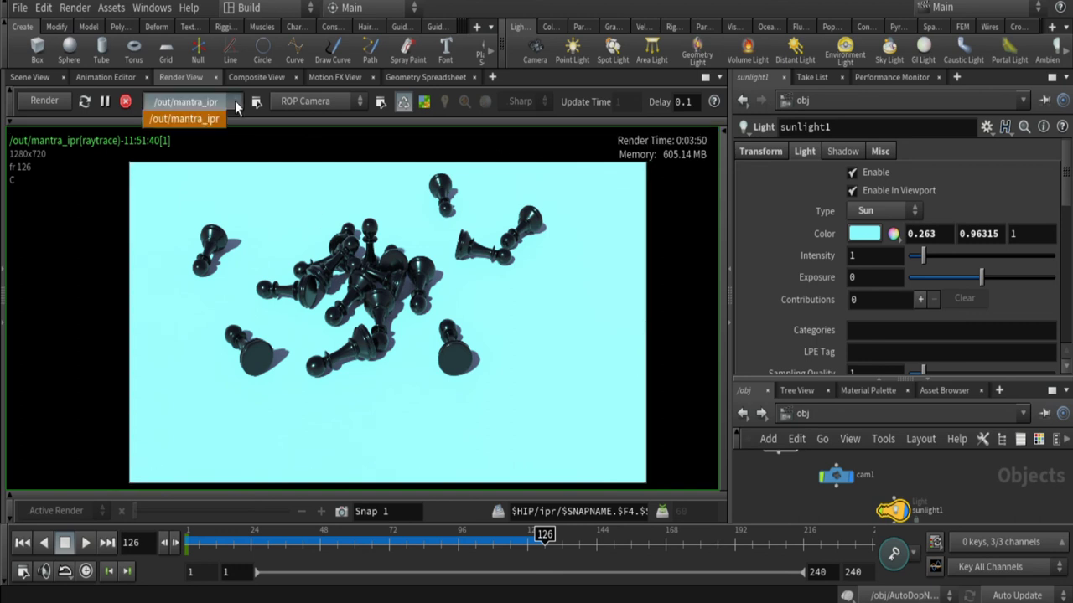